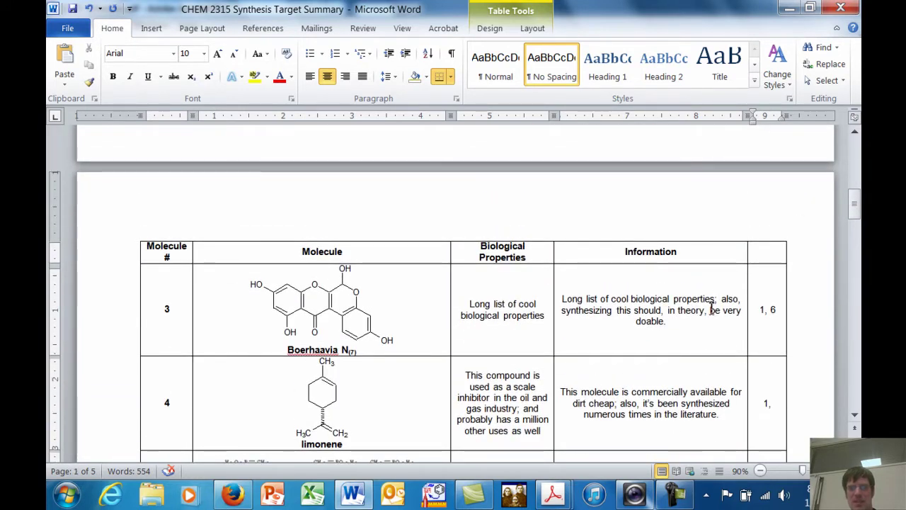
Review the molecule summary table and the assignments in the 2325 Schedule PDF, returning to the table
left_click(707, 310)
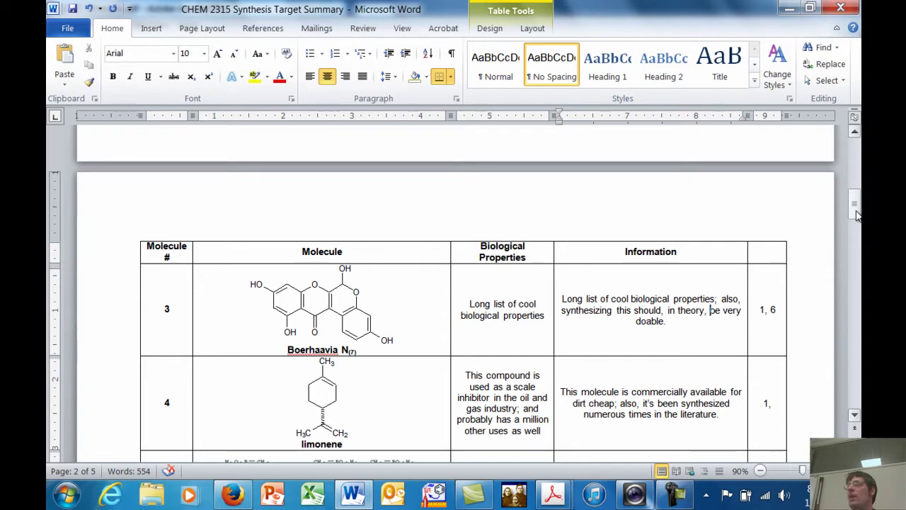
left_click_drag(856, 214, 854, 196)
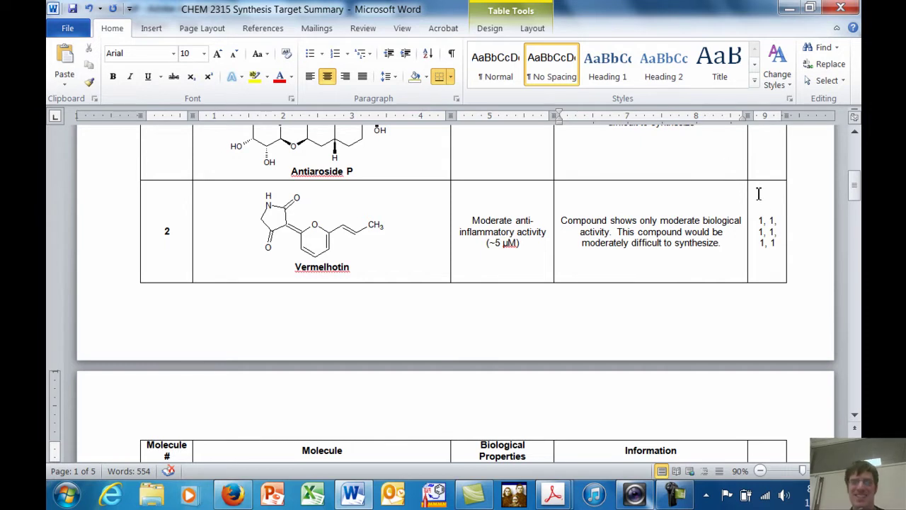
left_click_drag(855, 183, 856, 181)
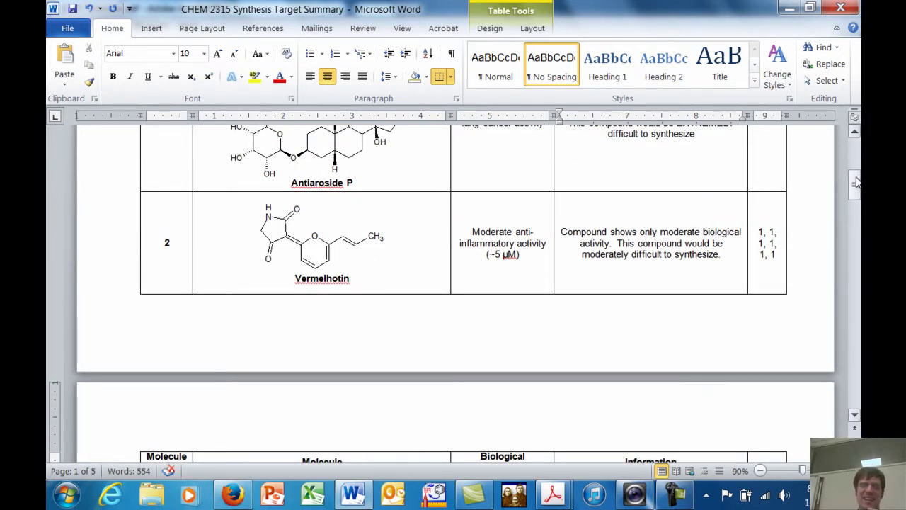
left_click(555, 496)
left_click(619, 420)
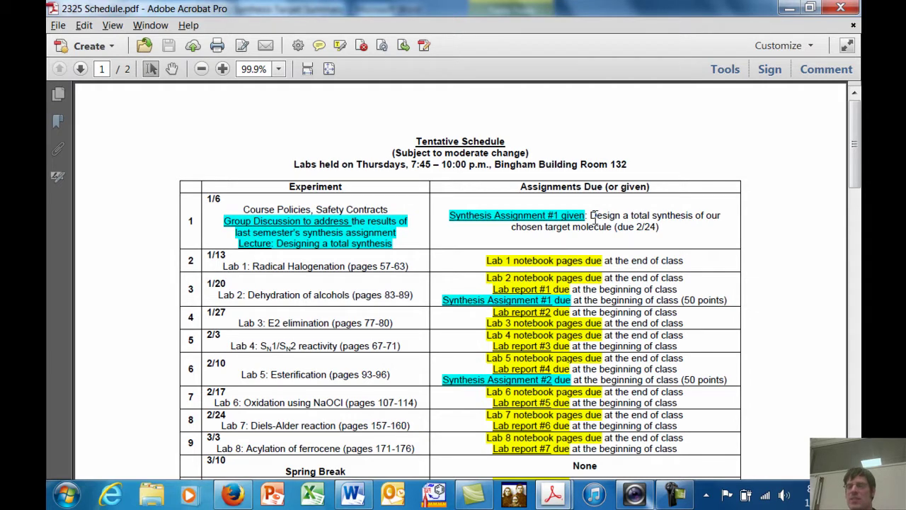
key("alt+Tab")
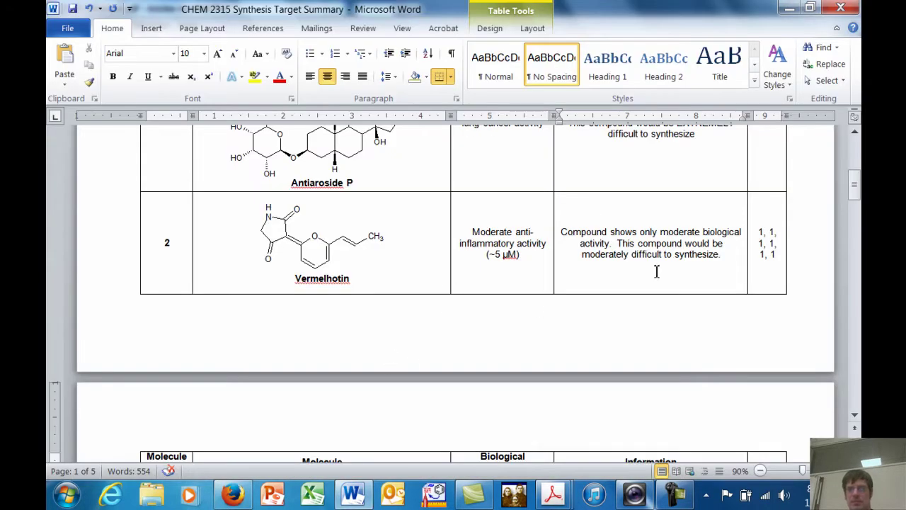
left_click_drag(854, 195, 855, 205)
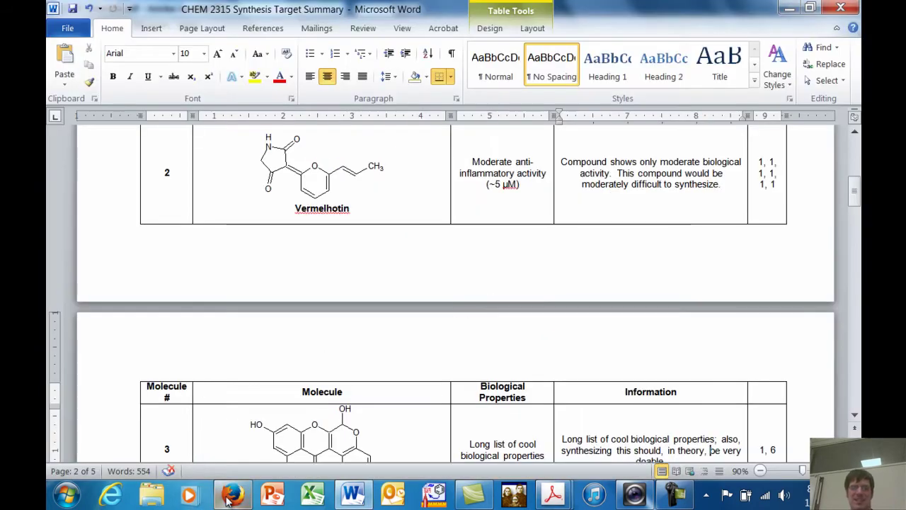
Switch to Firefox and open the bookmarked USU Library site in a new tab
left_click(230, 499)
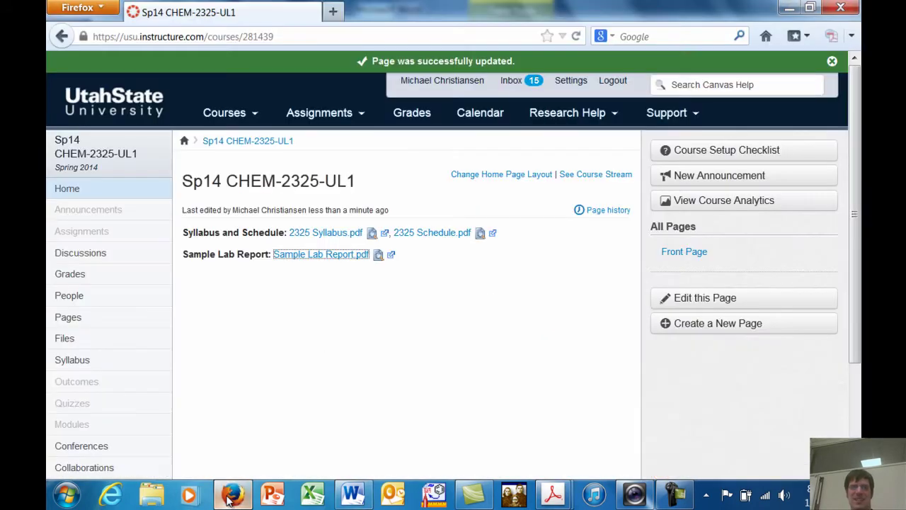
left_click(331, 12)
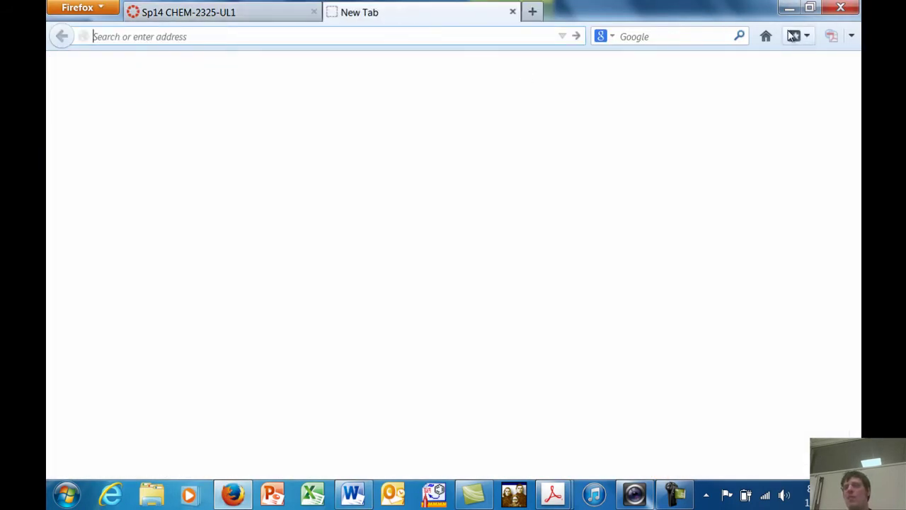
left_click(791, 36)
mouse_move(583, 232)
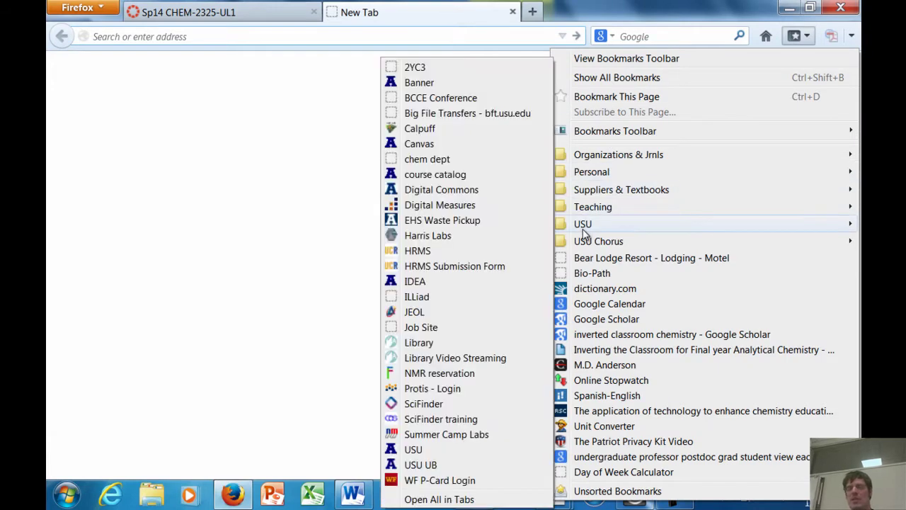
left_click(417, 342)
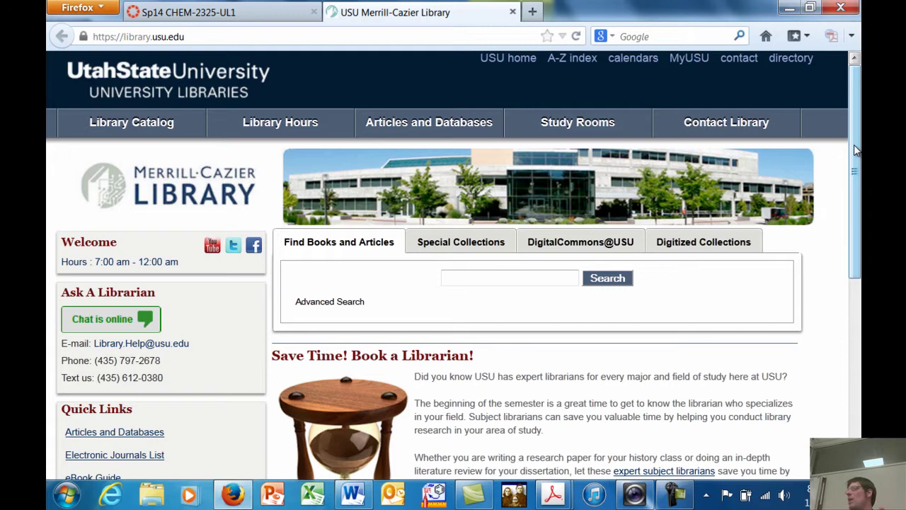
Open the library's Articles and Databases list for the Chemistry & Biochemistry subject
left_click_drag(855, 150, 855, 167)
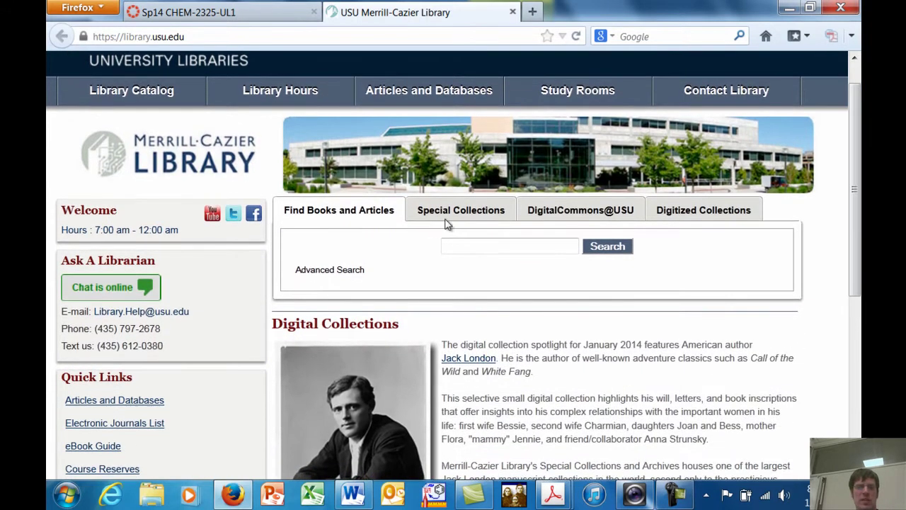
left_click(140, 406)
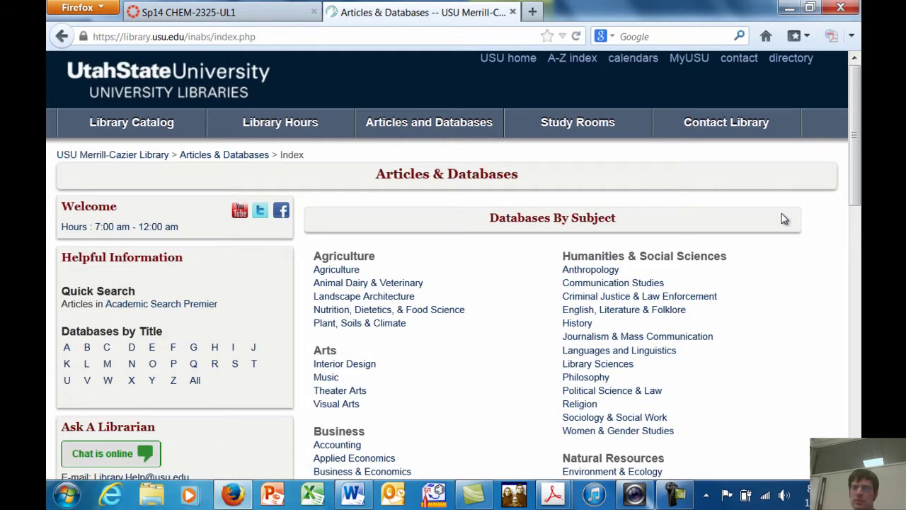
left_click_drag(855, 195, 855, 265)
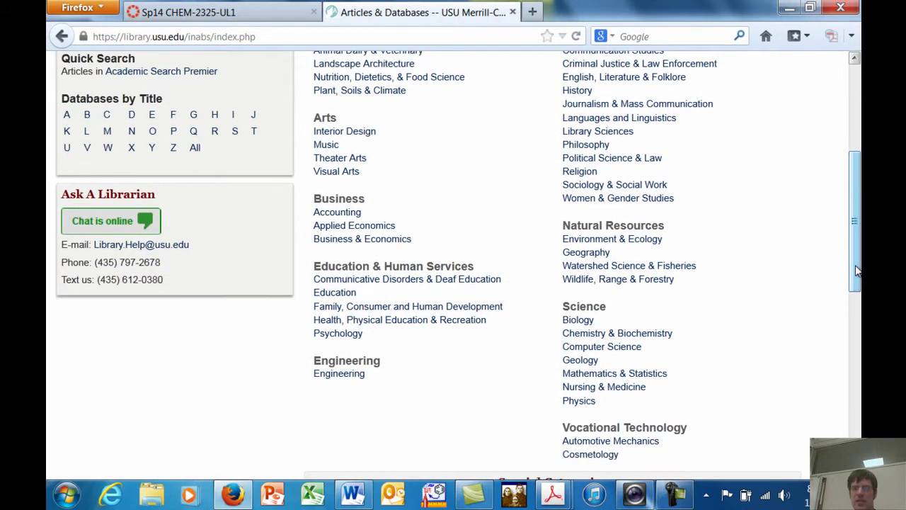
left_click(668, 334)
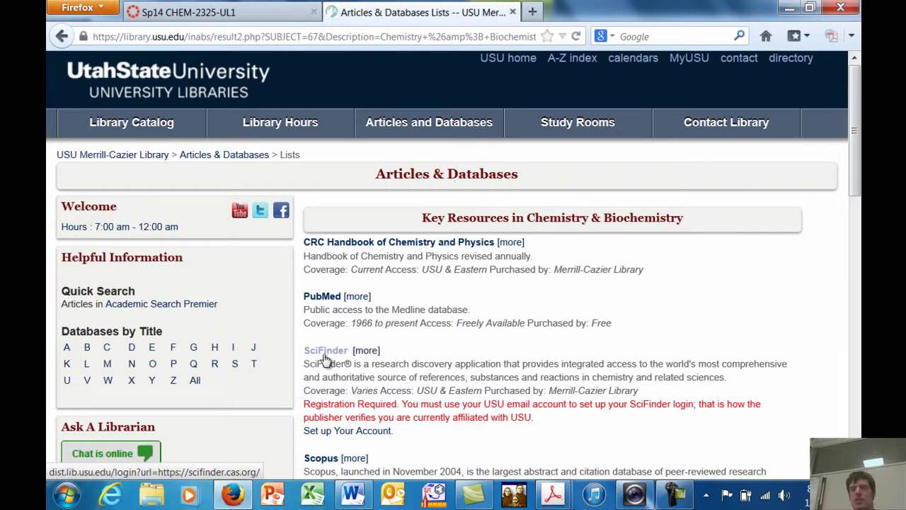
Open SciFinder through the library proxy login and sign in with the SciFinder account password
left_click(324, 356)
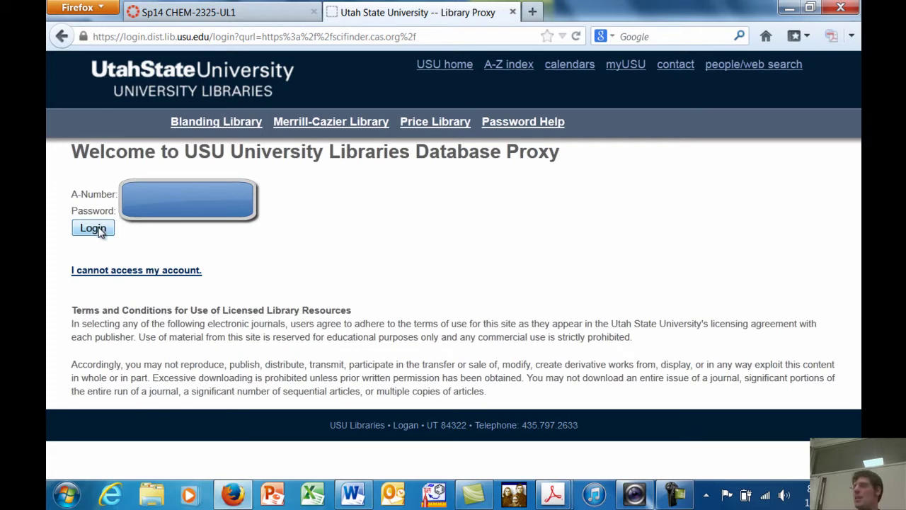
left_click(93, 228)
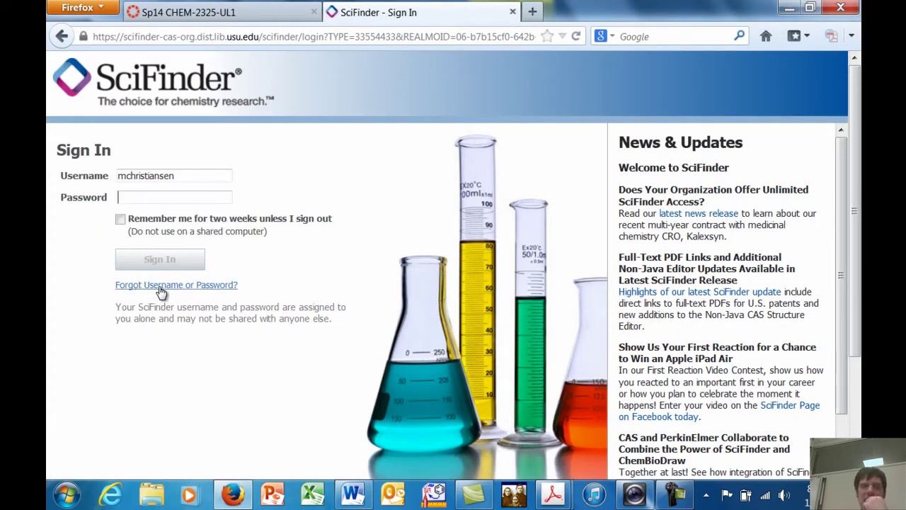
left_click(179, 199)
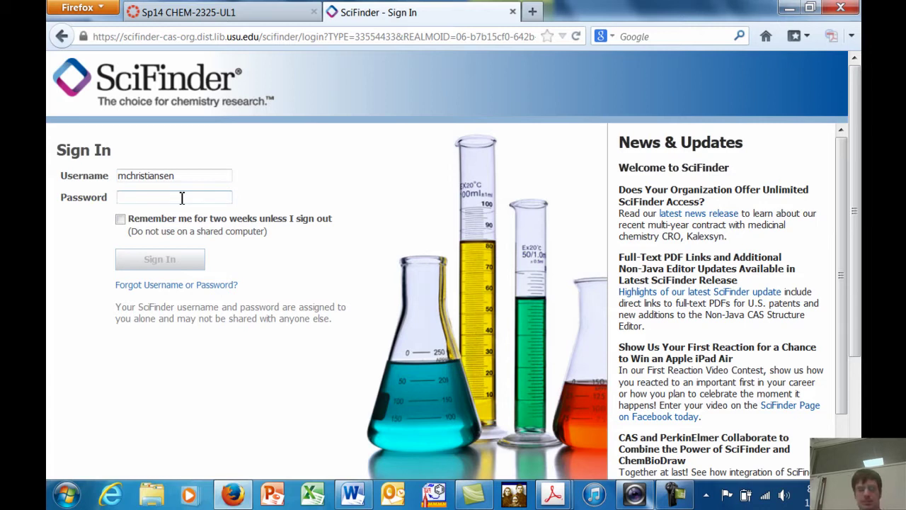
type("●●●●●●●●●●●●")
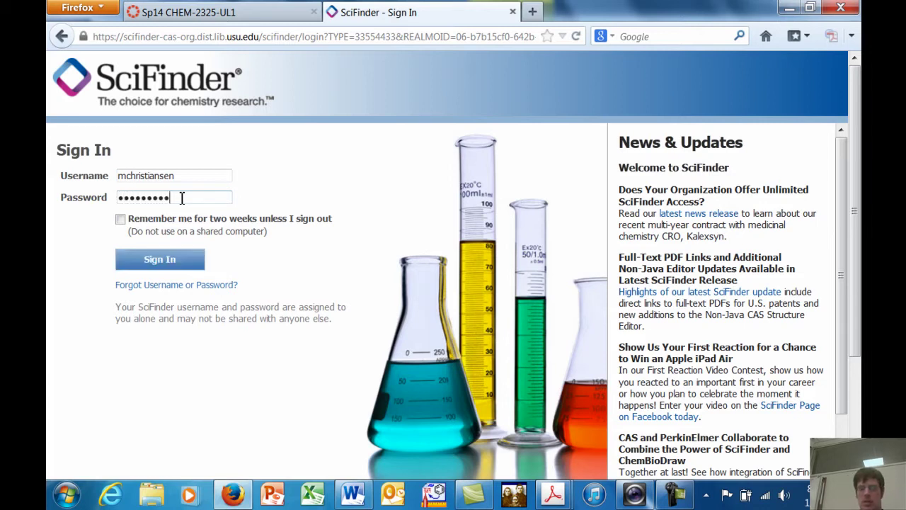
left_click(149, 263)
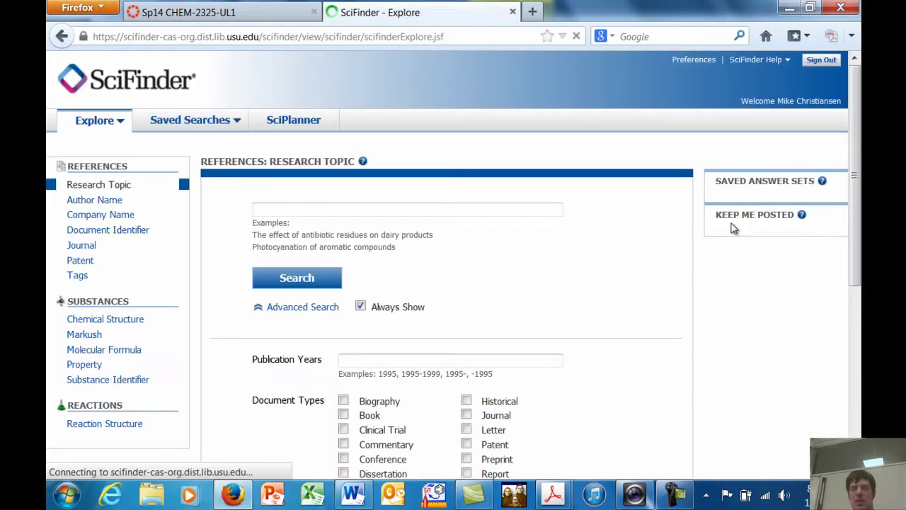
Open the Substance Identifier search for substances
scroll(157, 364, "down", 1)
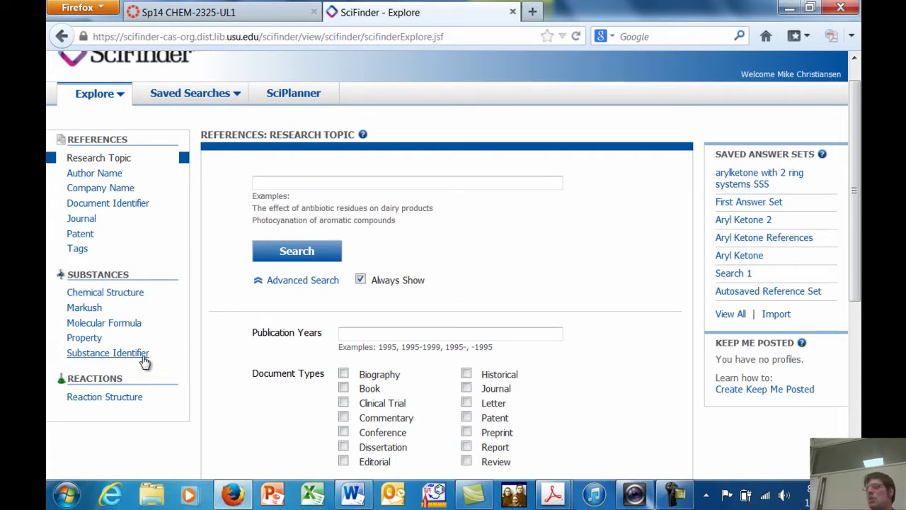
left_click(108, 353)
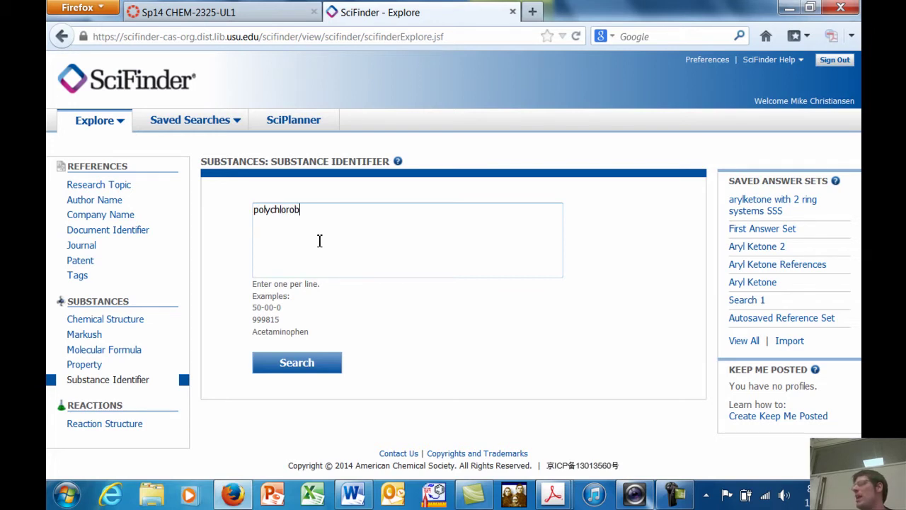
type("henyl")
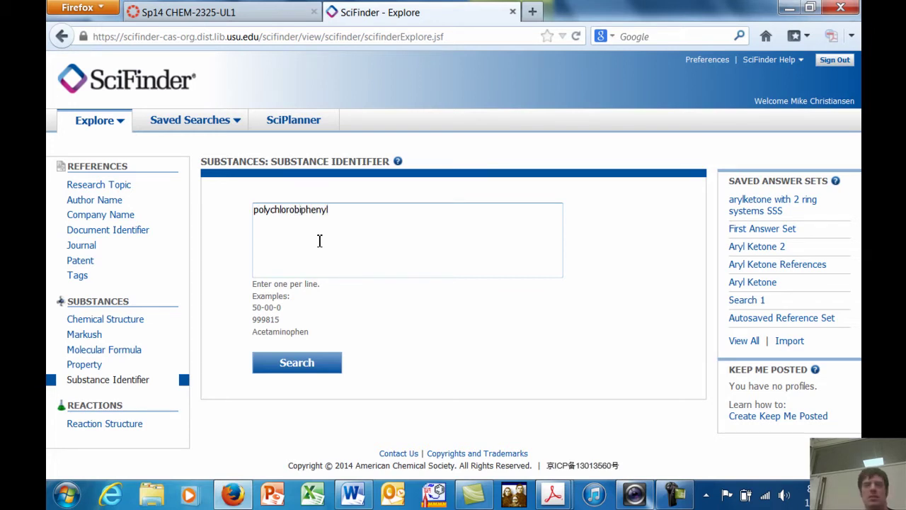
key("ctrl+a")
key("BackSpace")
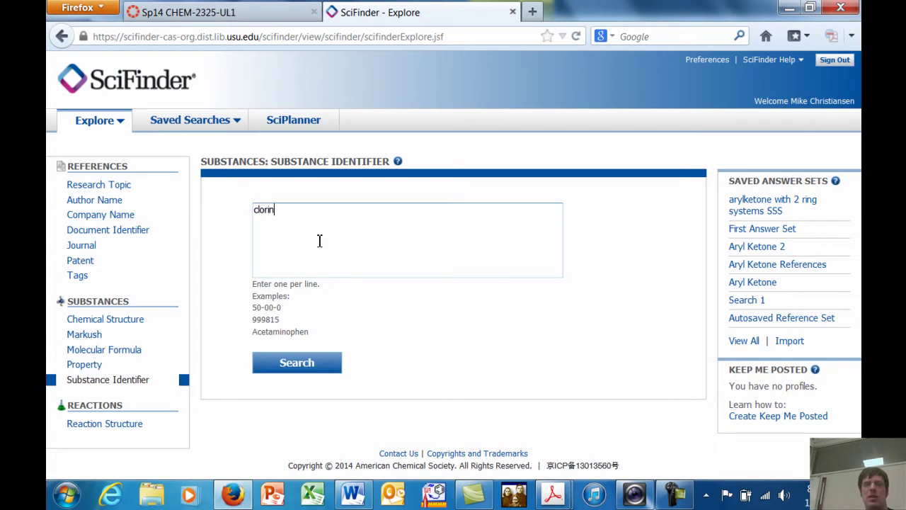
key("ctrl+a")
key("BackSpace")
Search the substance identifiers for "chlorinated biphenyl" and look over the result
type("chlorinated biphenyl")
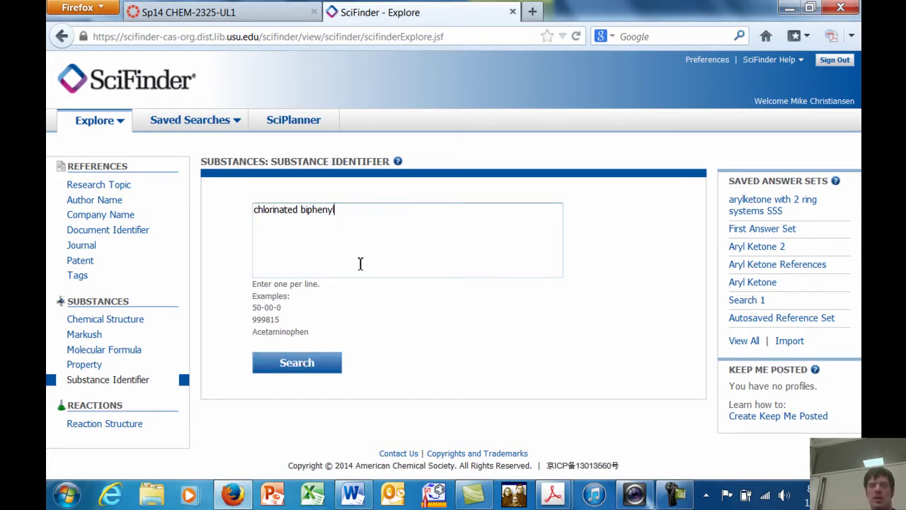
left_click(303, 363)
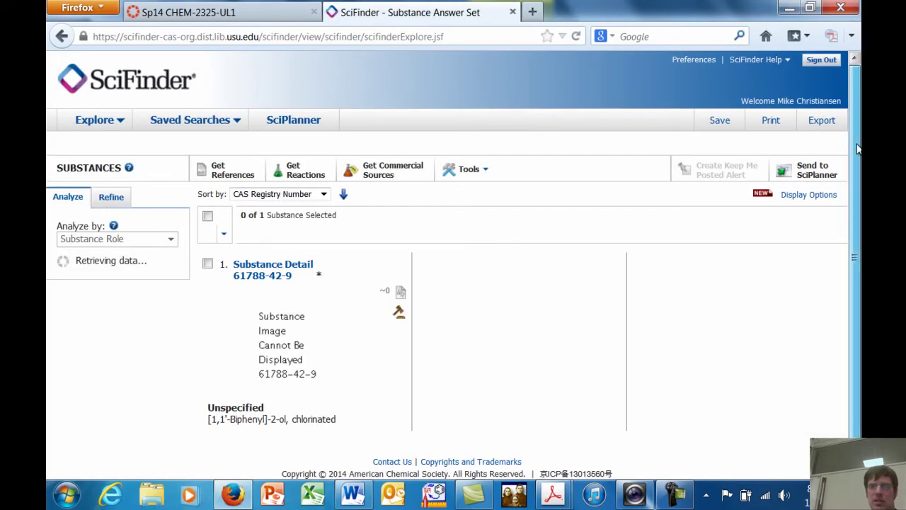
scroll(858, 152, "down", 1)
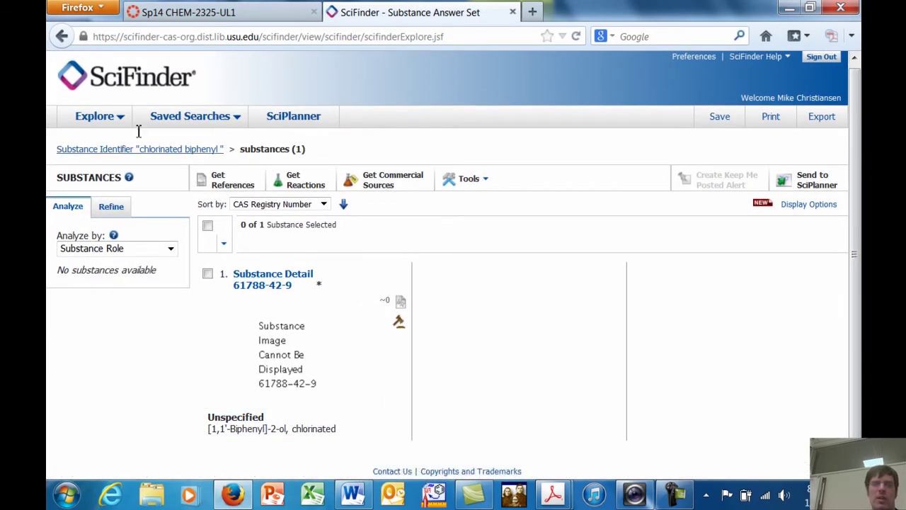
Return to the identifier search, search for "PCB" instead, and open the substance detail of 1,2,3,4,5-pentachlorobenzene
left_click(190, 150)
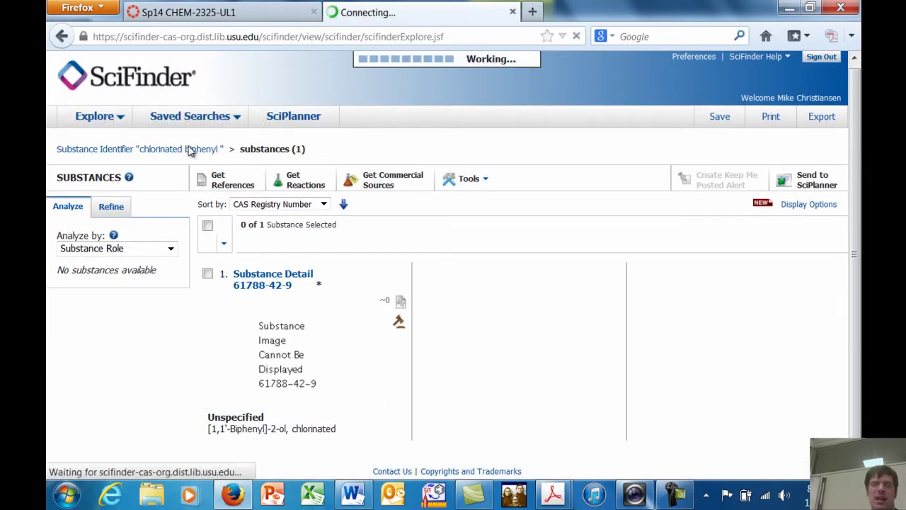
left_click(395, 228)
key("ctrl+BackSpace")
key("ctrl+BackSpace")
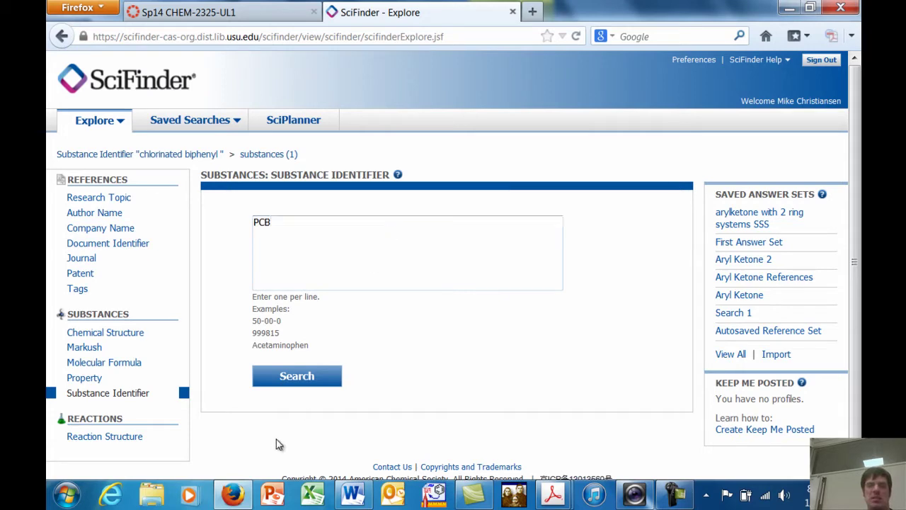
left_click(309, 386)
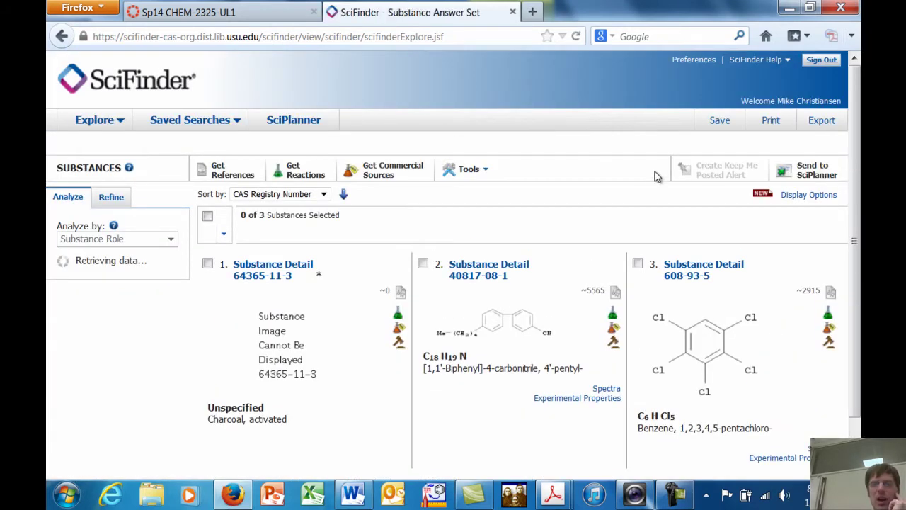
scroll(632, 248, "down", 3)
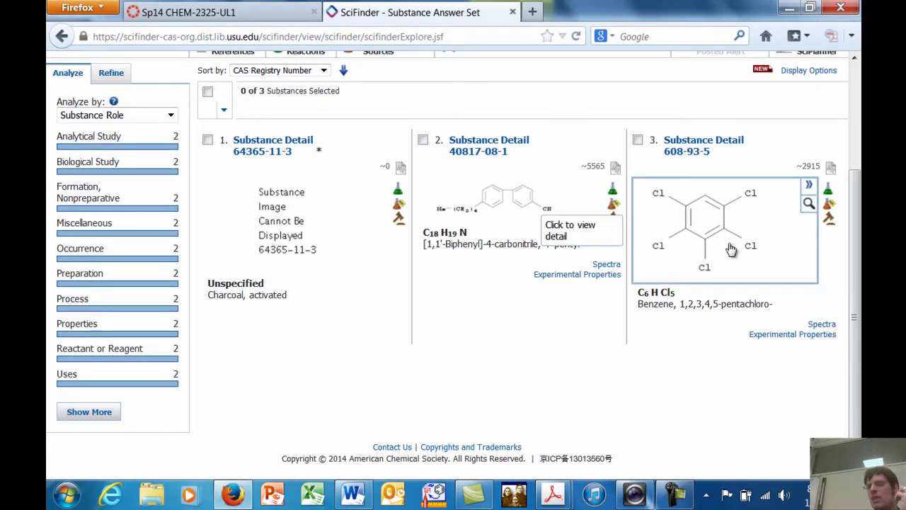
left_click(731, 249)
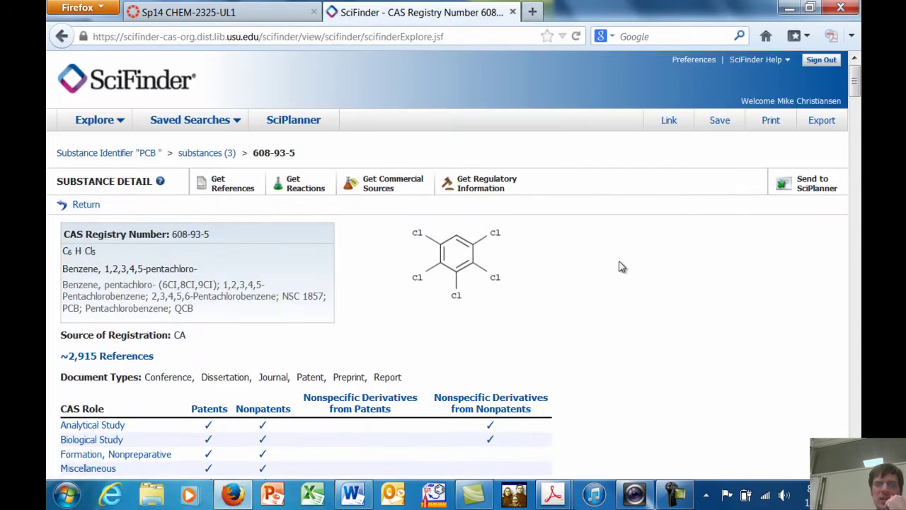
Find the spectra properties of pentachlorobenzene and view its predicted carbon-13 NMR spectrum
scroll(619, 272, "down", 5)
scroll(619, 273, "down", 4)
scroll(618, 273, "down", 14)
scroll(618, 273, "down", 14)
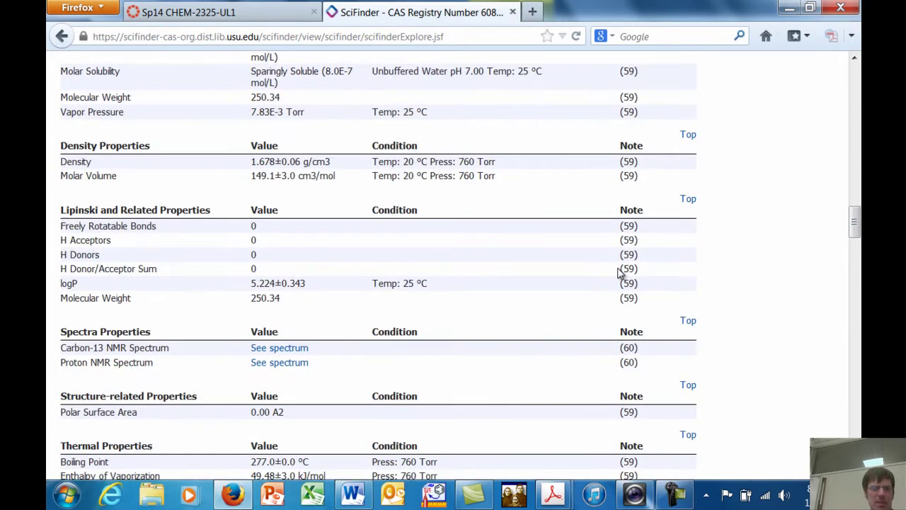
scroll(618, 273, "down", 2)
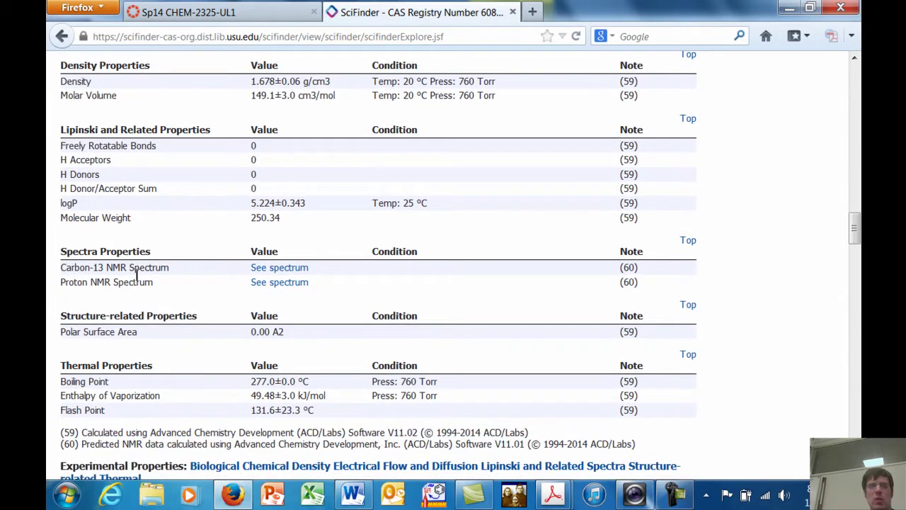
left_click(279, 267)
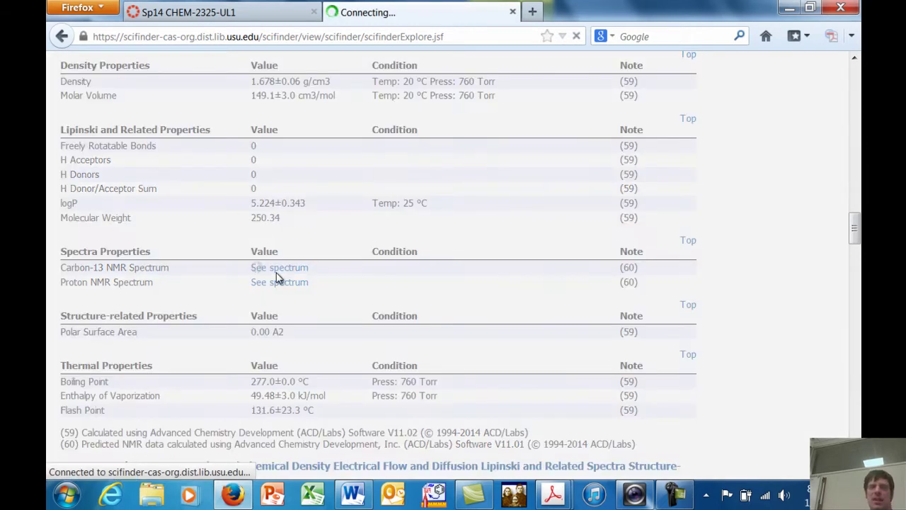
scroll(527, 338, "down", 5)
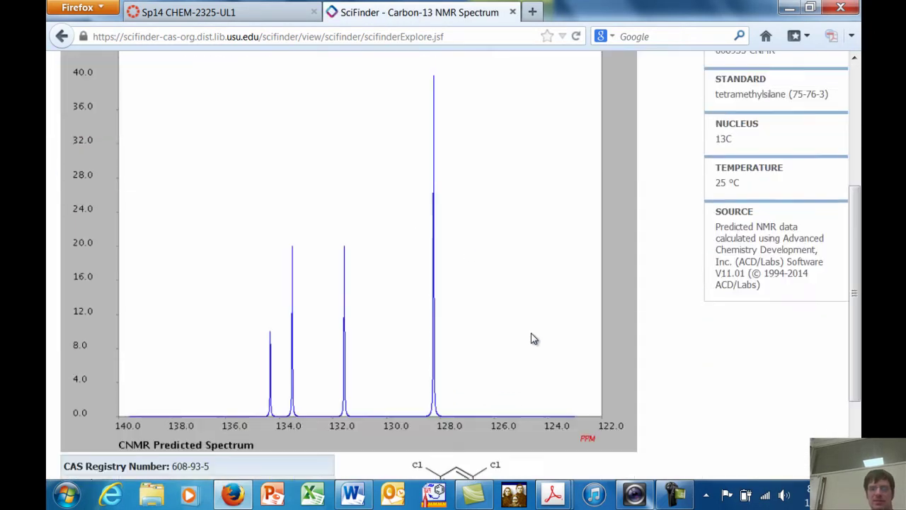
Return from the carbon-13 NMR spectrum to the pentachlorobenzene substance detail and go back to the Explore start page
scroll(533, 338, "up", 5)
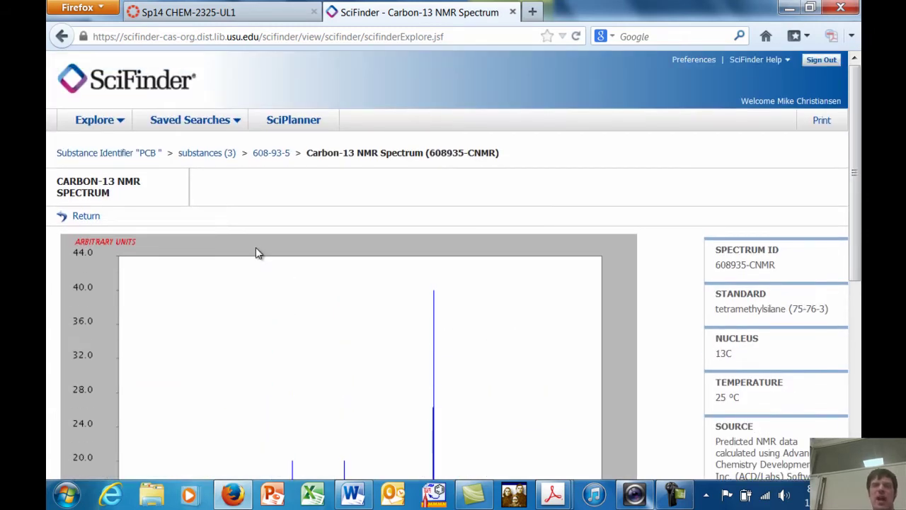
left_click(277, 156)
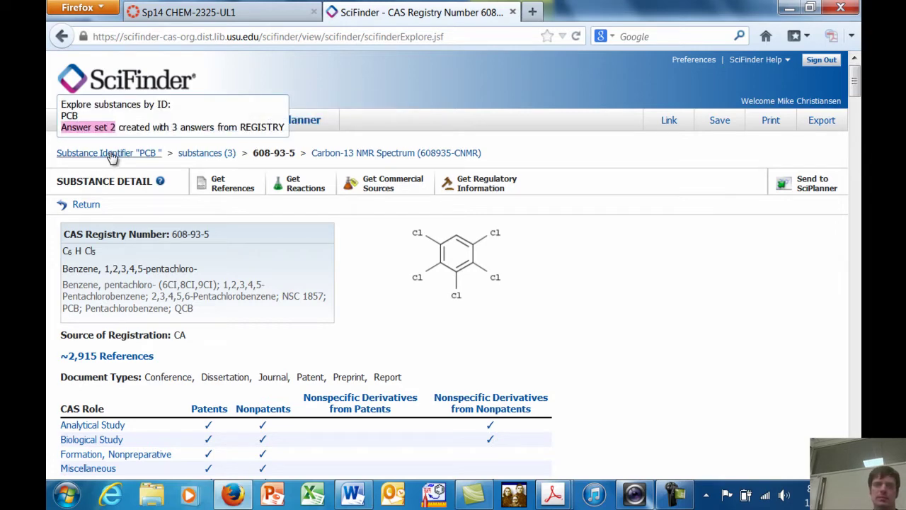
left_click(111, 82)
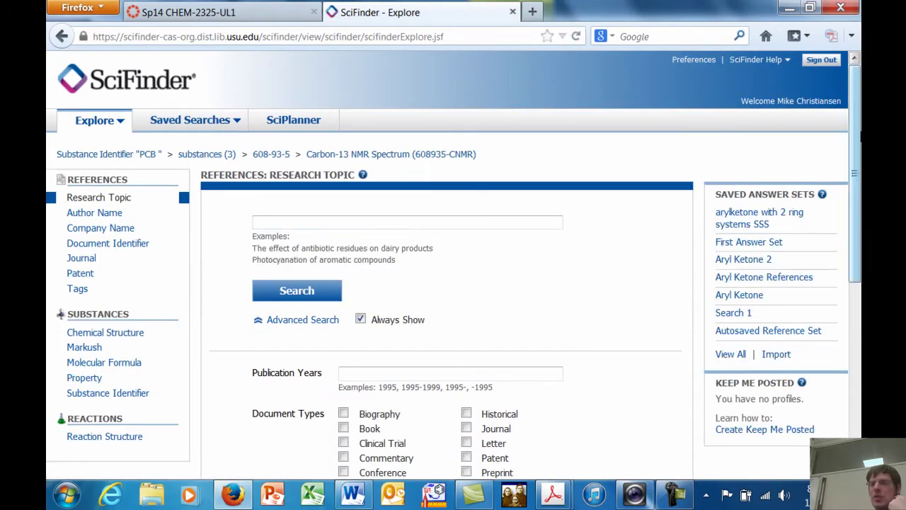
Open the non-Java structure editor of the Chemical Structure search for substances
scroll(858, 139, "down", 1)
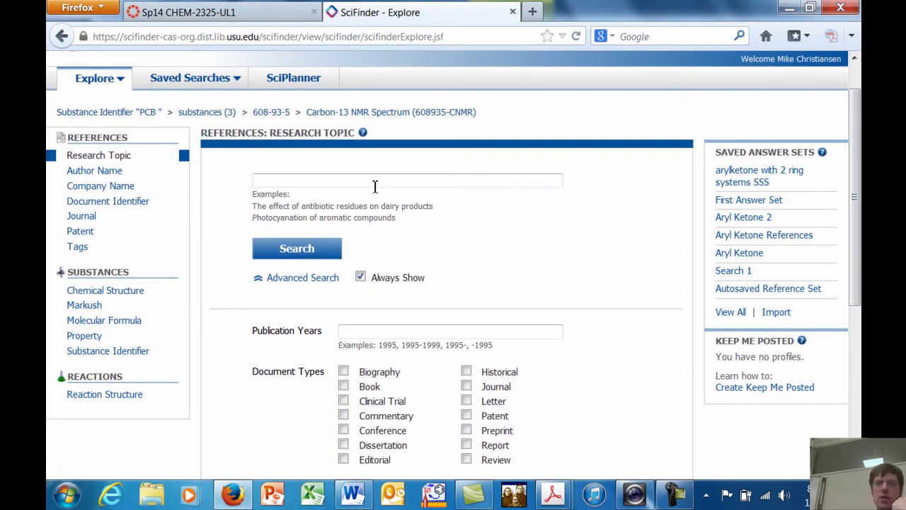
left_click(139, 300)
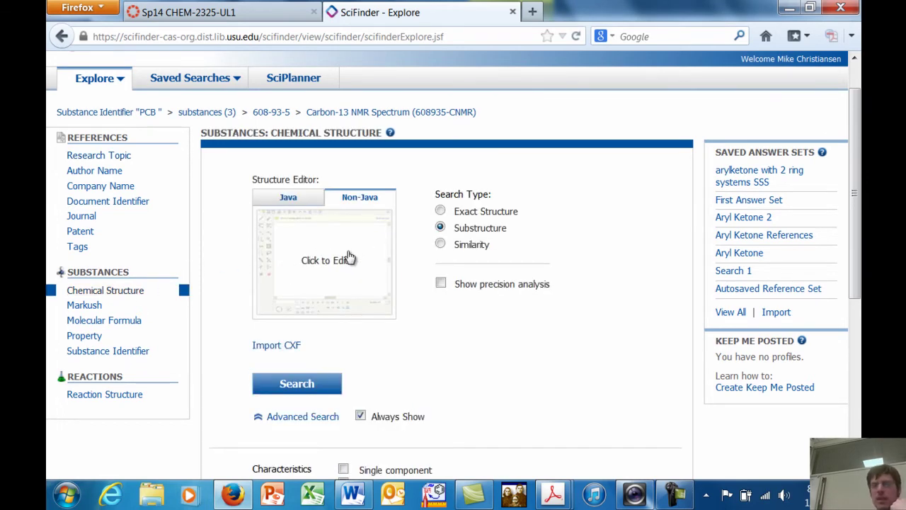
left_click(349, 257)
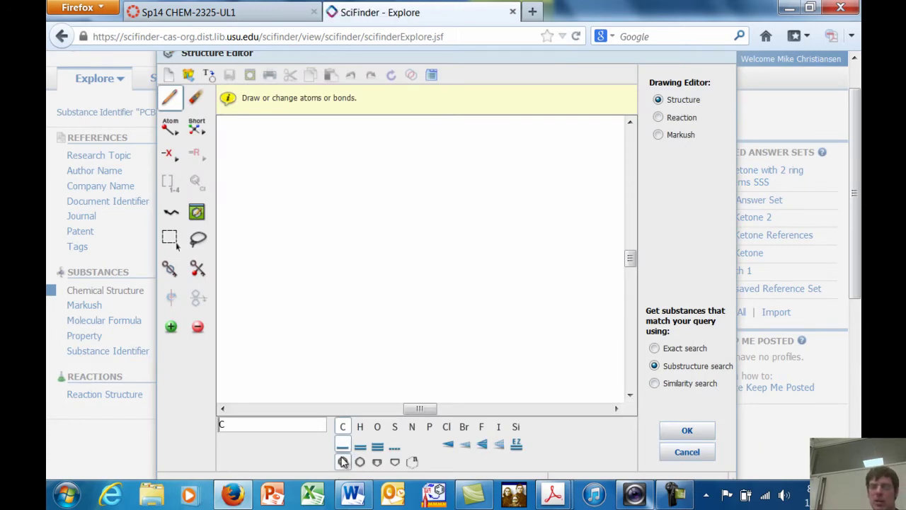
Switch to the CHEM 2315 Synthesis Target Summary in Word, select the Boerhaavia N structure, and return to SciFinder to cancel the structure editor
left_click(352, 494)
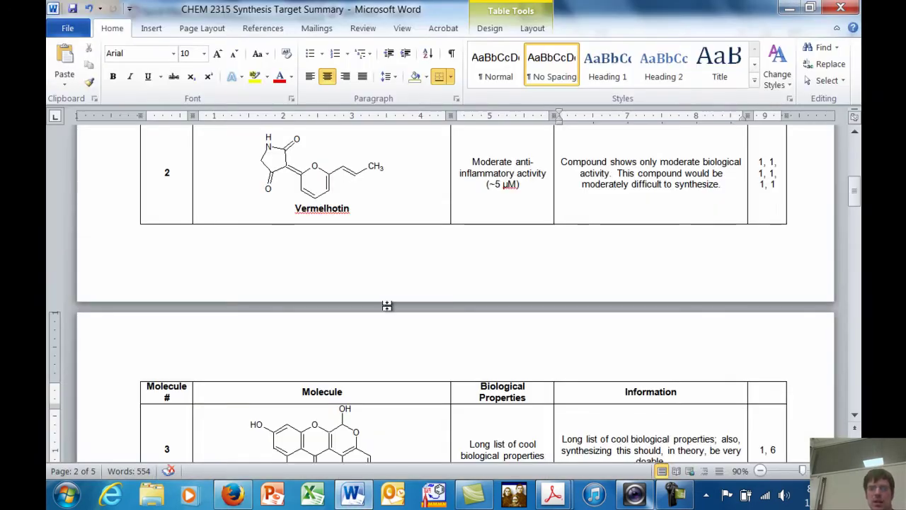
scroll(387, 358, "down", 3)
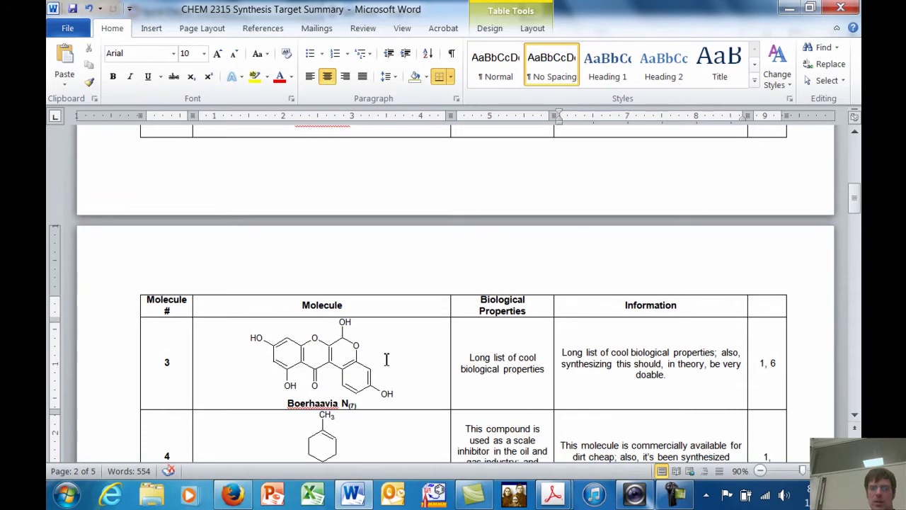
left_click(332, 363)
key("alt+Tab")
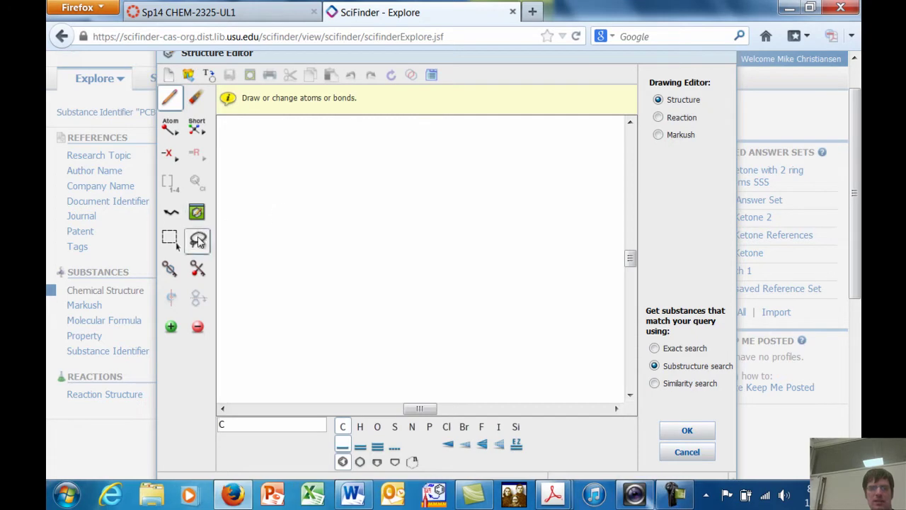
left_click(198, 239)
key("alt+Tab")
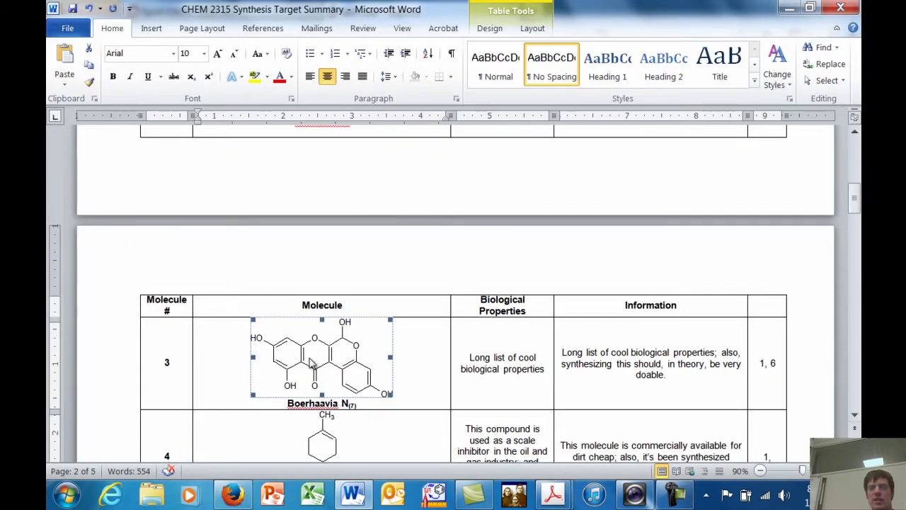
key("alt+Tab")
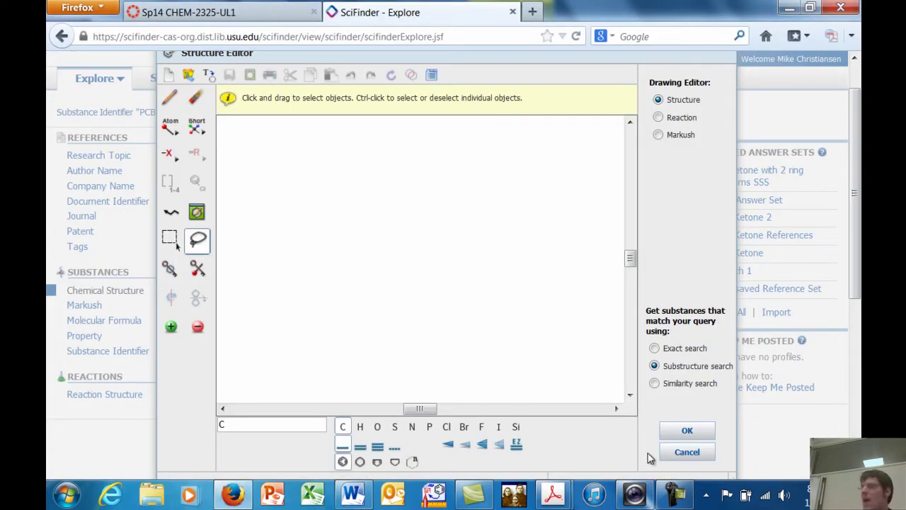
left_click(686, 451)
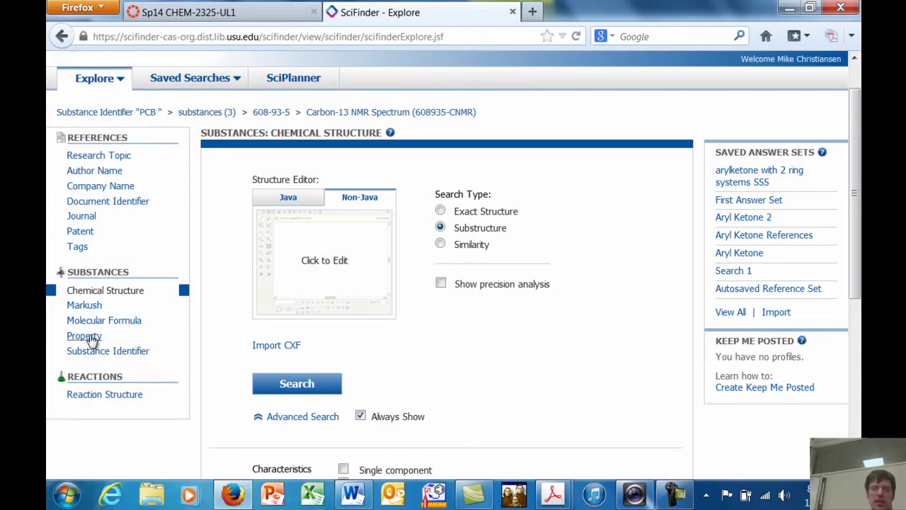
Open the structure editor of the Reaction Structure search and draw two separate branched carbon skeletons, with a two-bond branch on the reactant and one bond on the product
left_click(122, 396)
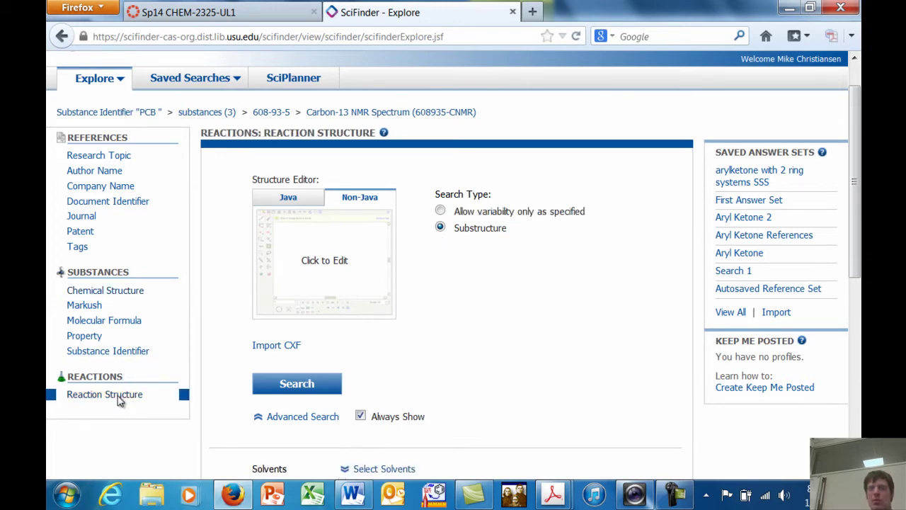
left_click(322, 259)
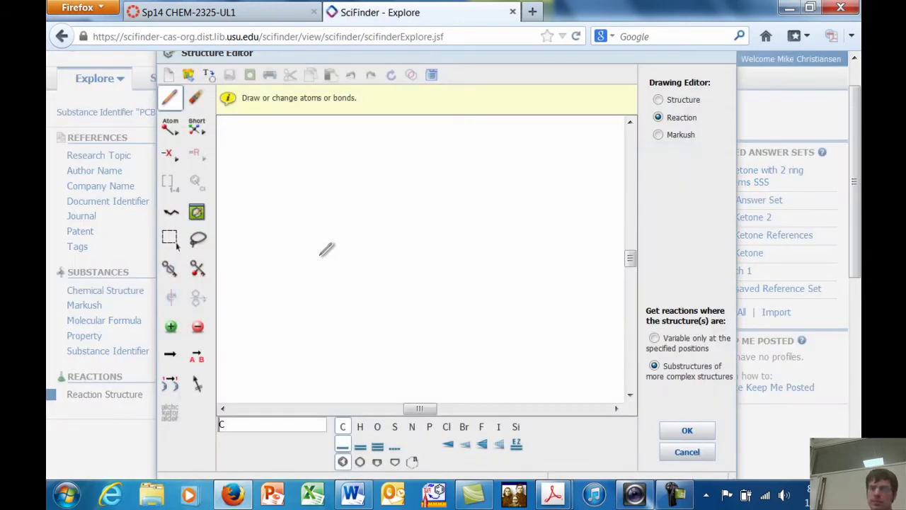
mouse_move(299, 273)
left_mouse_down()
mouse_move(343, 245)
mouse_move(324, 259)
mouse_move(356, 264)
left_mouse_up()
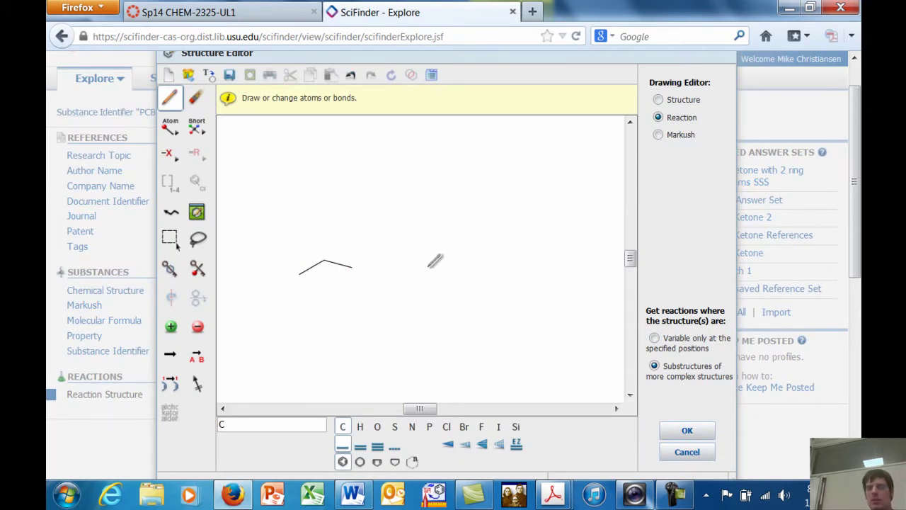
mouse_move(427, 265)
left_mouse_down()
mouse_move(453, 253)
mouse_move(477, 266)
left_mouse_up()
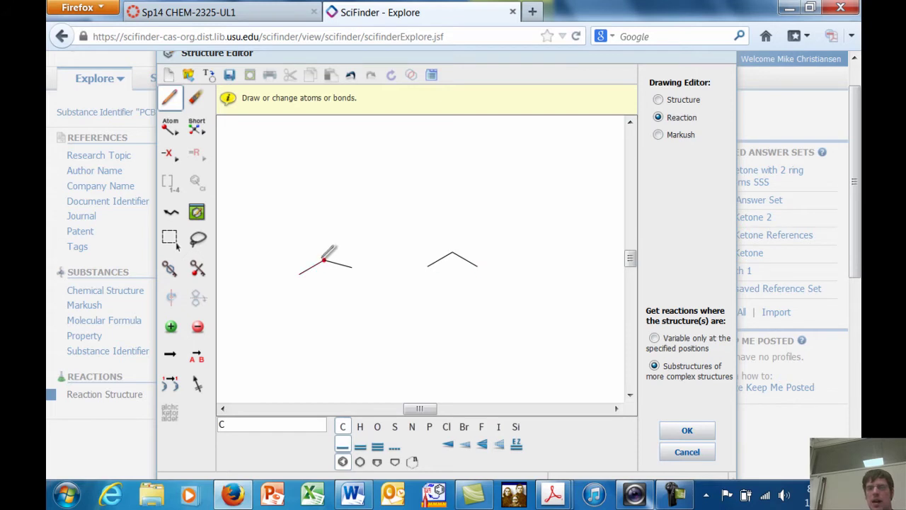
mouse_move(324, 261)
left_mouse_down()
mouse_move(324, 230)
mouse_move(352, 223)
left_mouse_up()
left_click_drag(453, 252, 453, 224)
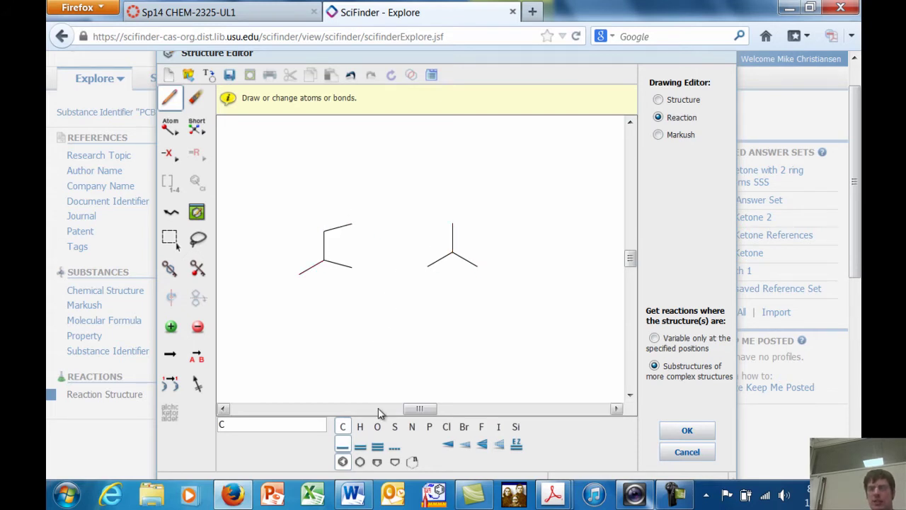
Put an oxygen on the branch of each skeleton and make the product's carbon-oxygen bond double to form a ketone
left_click(377, 426)
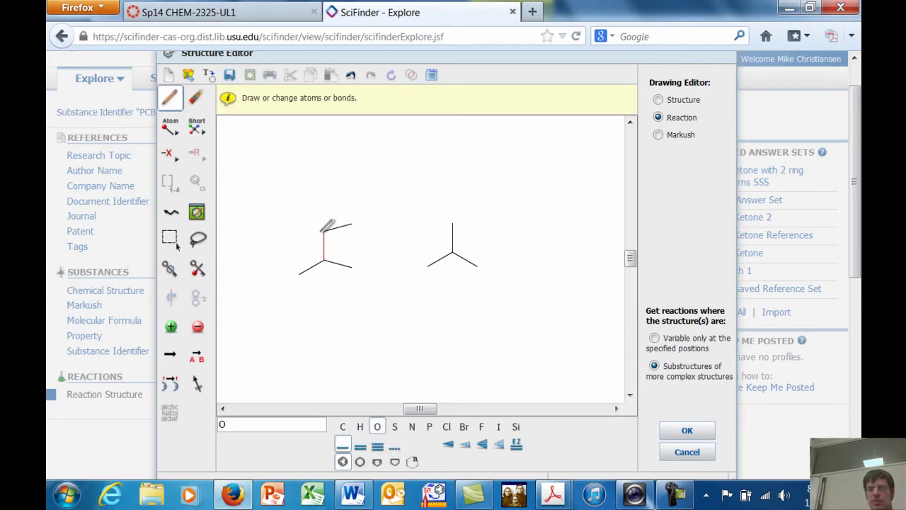
left_click(324, 230)
left_click(452, 224)
left_click(362, 447)
left_click(452, 238)
Change the end atom beside the reactant's oxygen to hydrogen and make the oxygen-hydrogen bond single to form an alcohol
left_click(170, 354)
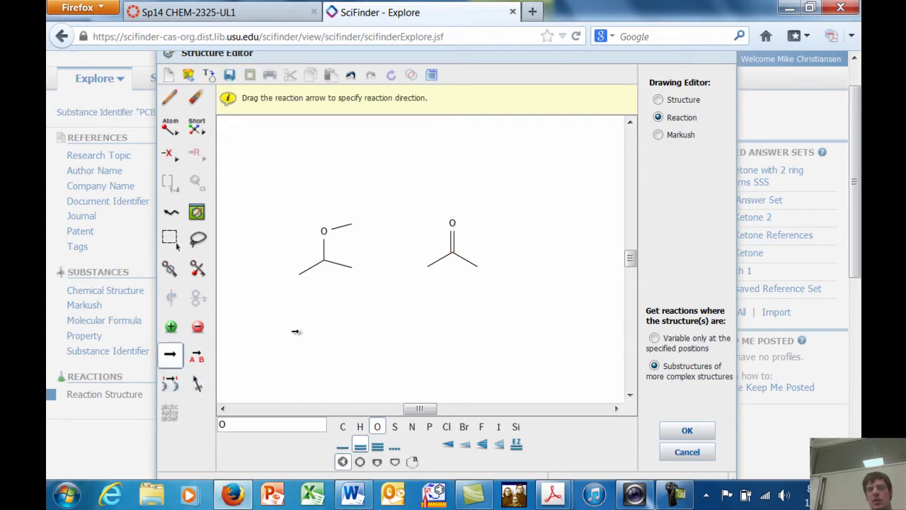
left_click(359, 427)
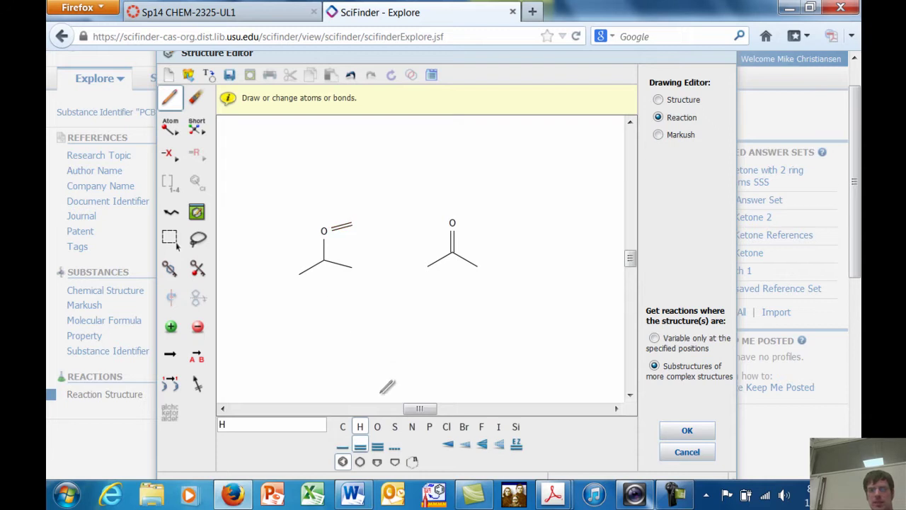
left_click(352, 224)
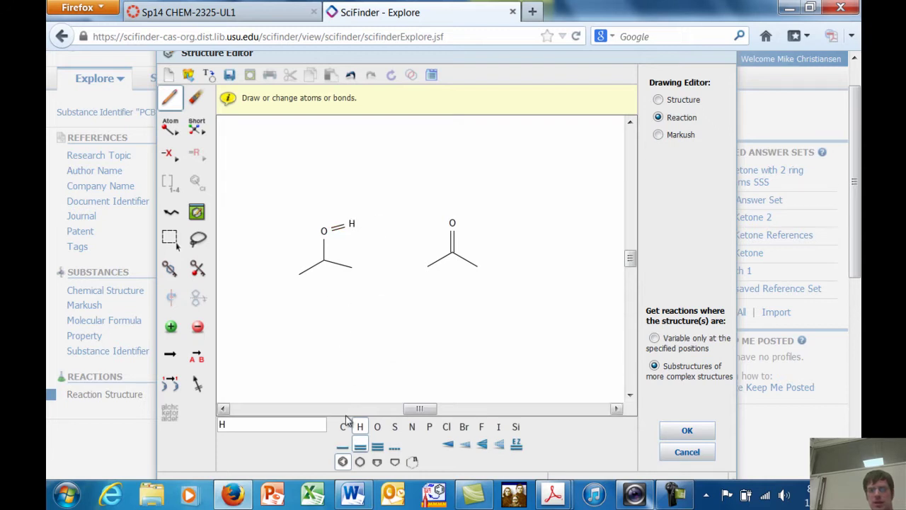
left_click(342, 446)
left_click(341, 226)
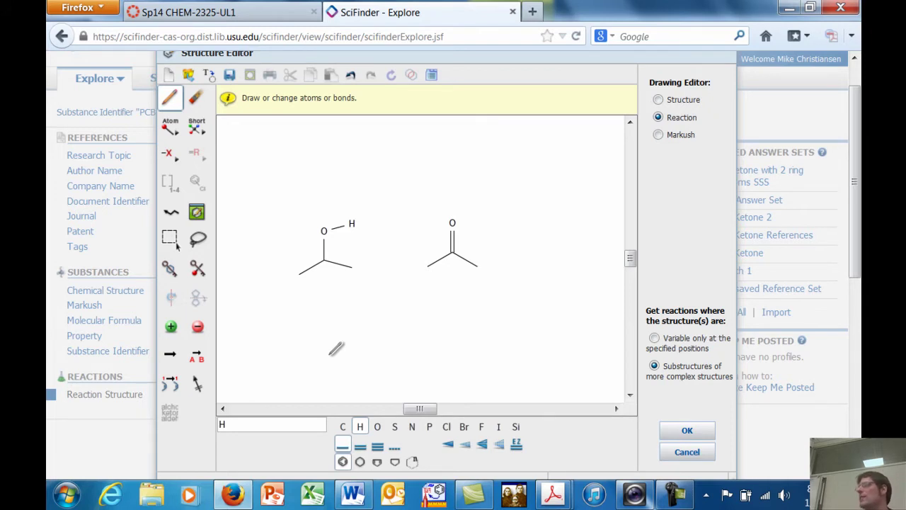
Draw a reaction arrow from the alcohol to the ketone, map the alcohol carbon to the carbonyl carbon, and accept the drawing
left_click(170, 357)
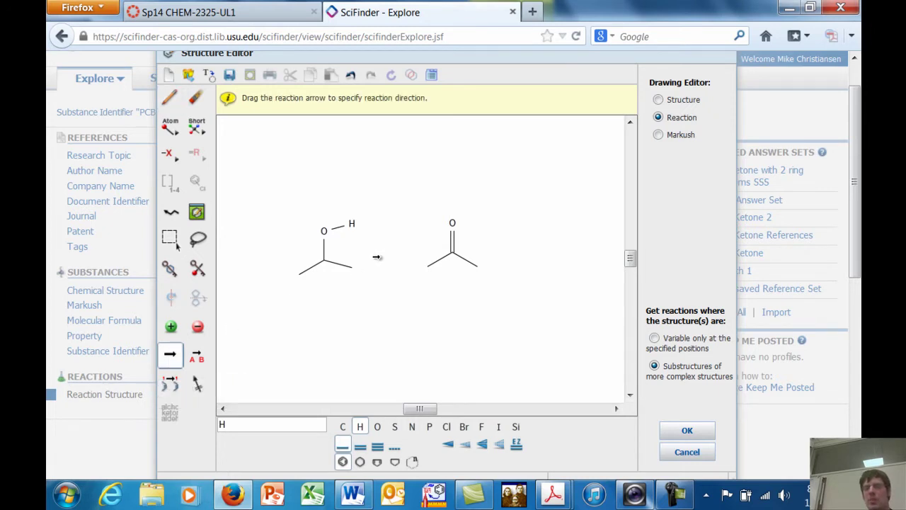
left_click_drag(376, 257, 406, 257)
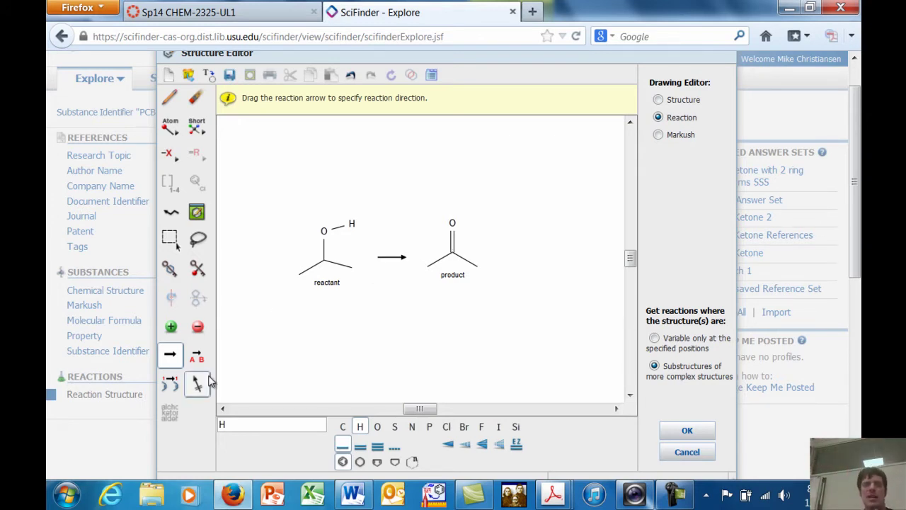
left_click(171, 382)
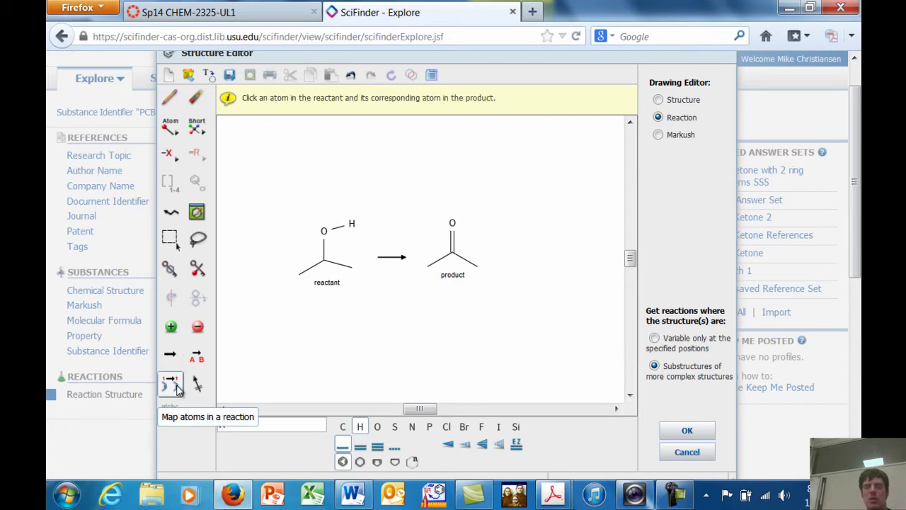
left_click(324, 259)
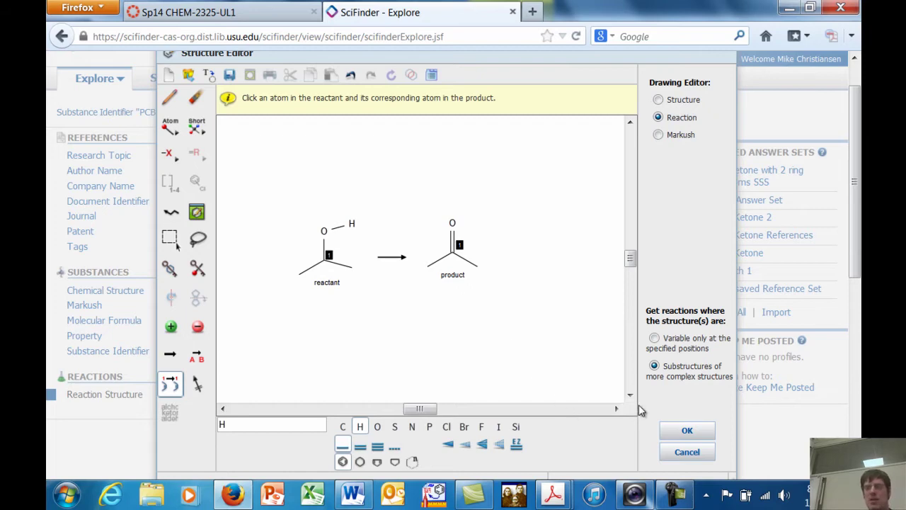
left_click(685, 432)
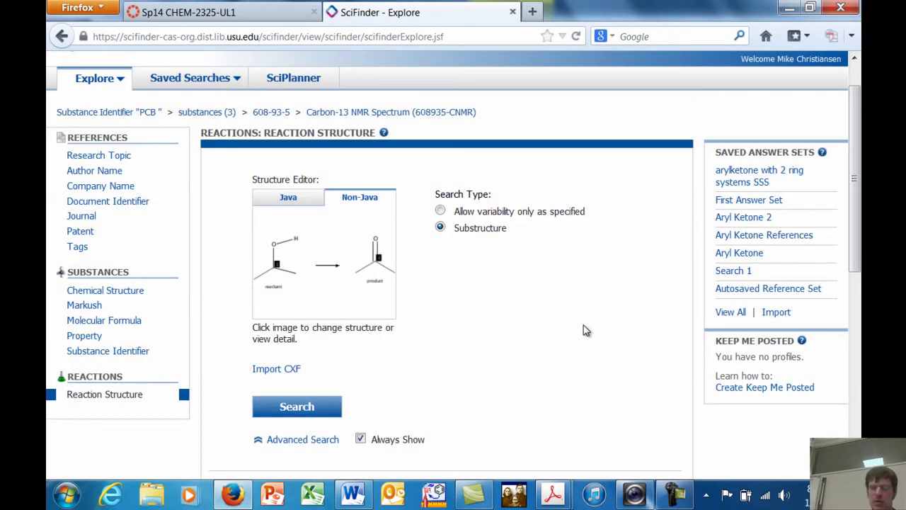
Review the advanced options of the reaction search and run it as a substructure search with 1-2 steps and non-patent sources
scroll(583, 326, "down", 7)
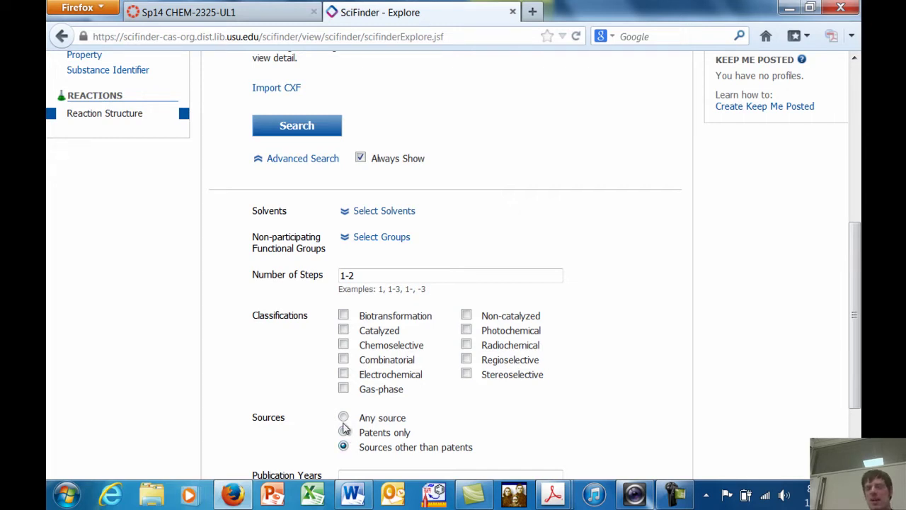
left_click_drag(860, 263, 844, 188)
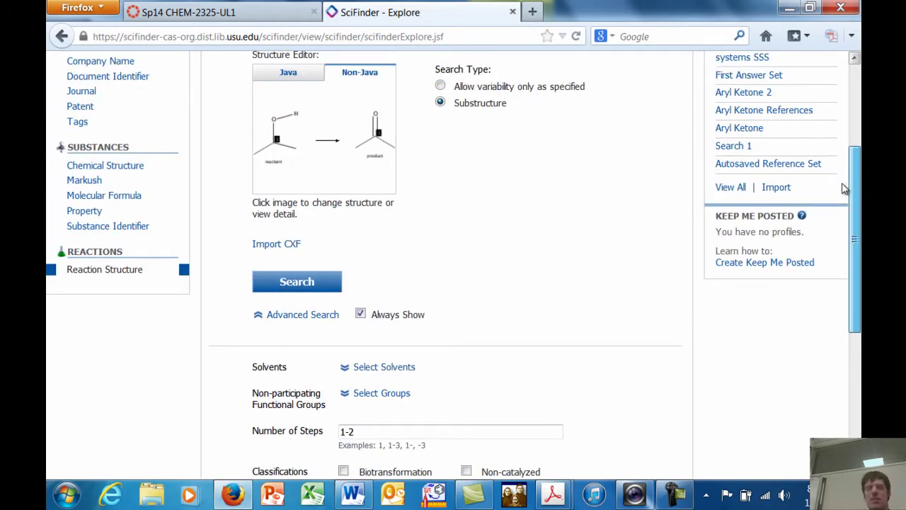
left_click_drag(844, 188, 845, 309)
left_click(544, 381)
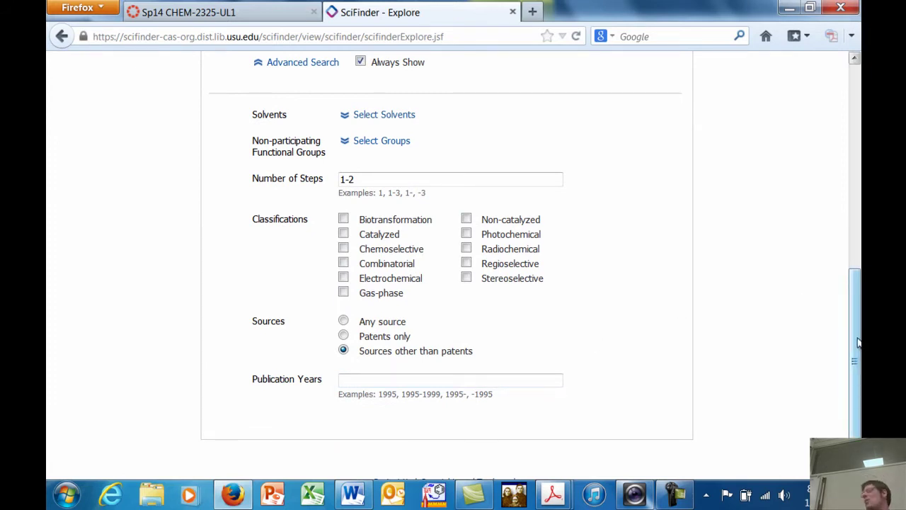
left_click_drag(858, 343, 849, 211)
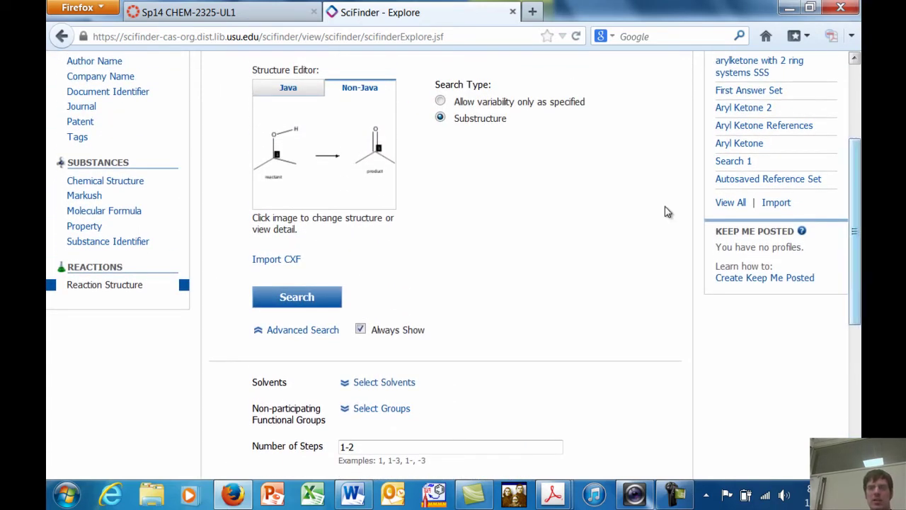
left_click(297, 304)
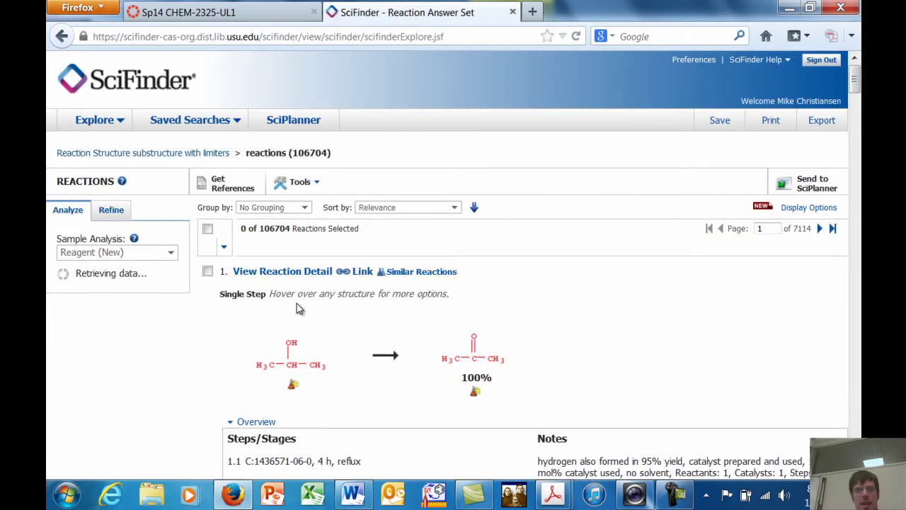
Look over the first reaction in the answer set, including its conditions, notes and reference
scroll(605, 295, "down", 3)
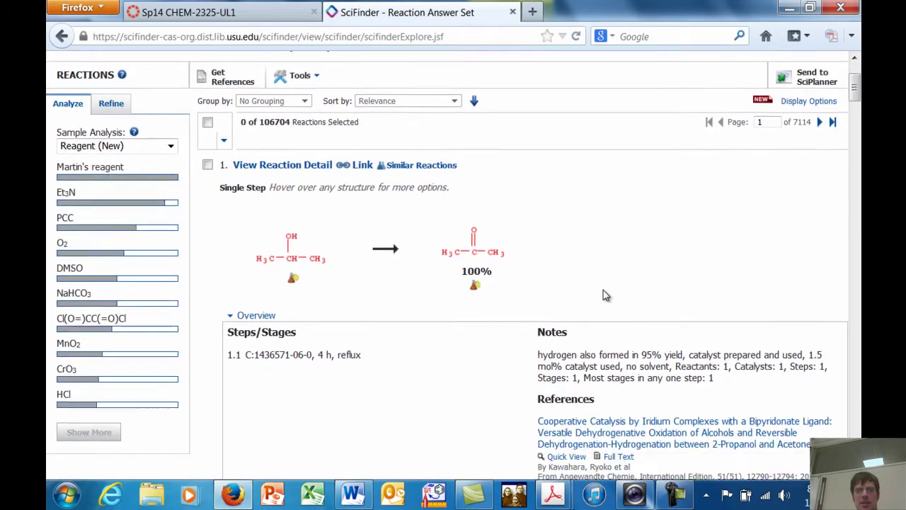
scroll(605, 295, "up", 2)
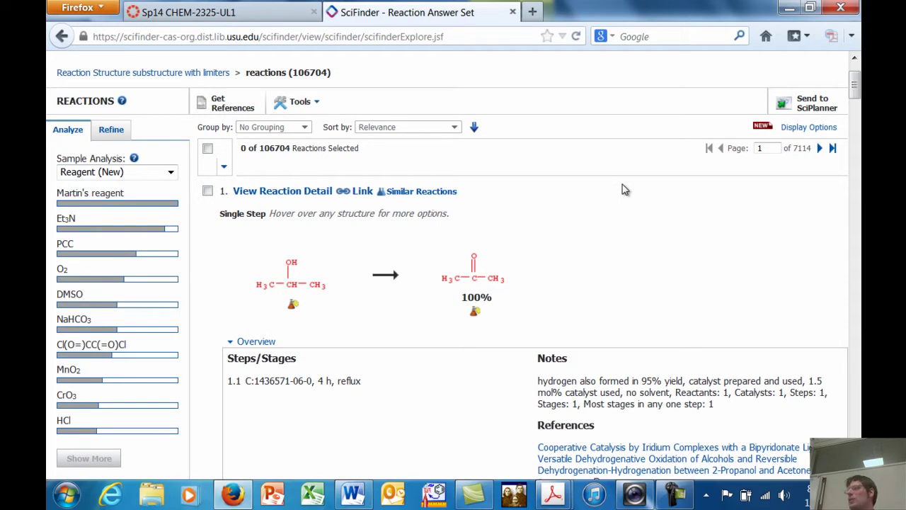
scroll(622, 184, "down", 2)
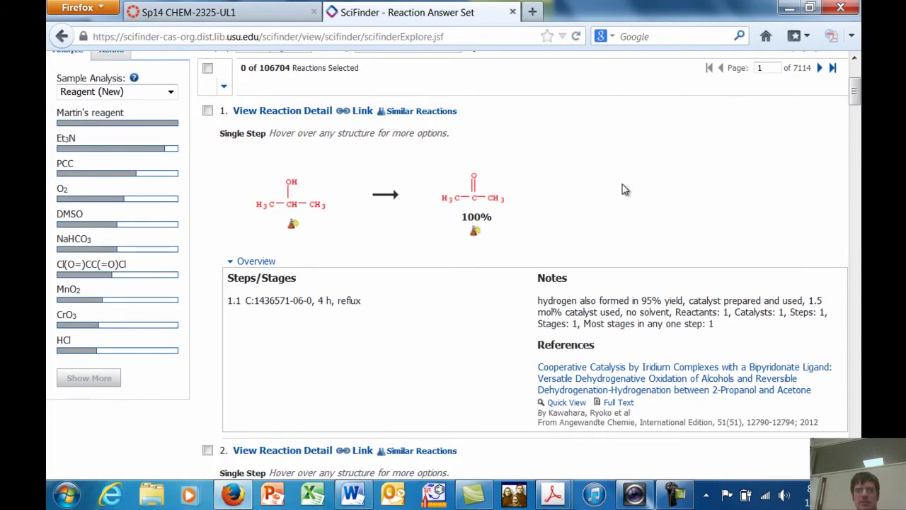
View the substance detail of the catalyst used in the first reaction, and return to the reaction answer set
scroll(622, 184, "down", 2)
scroll(623, 188, "down", 4)
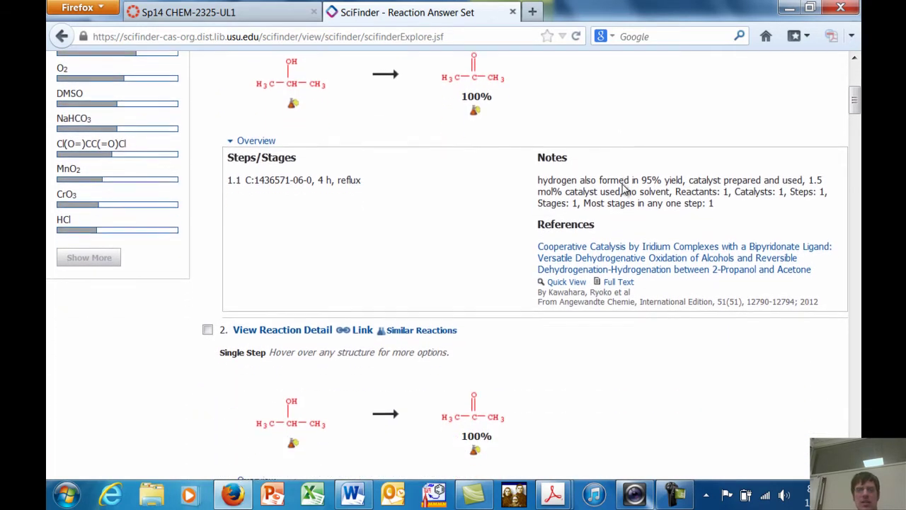
scroll(624, 189, "up", 2)
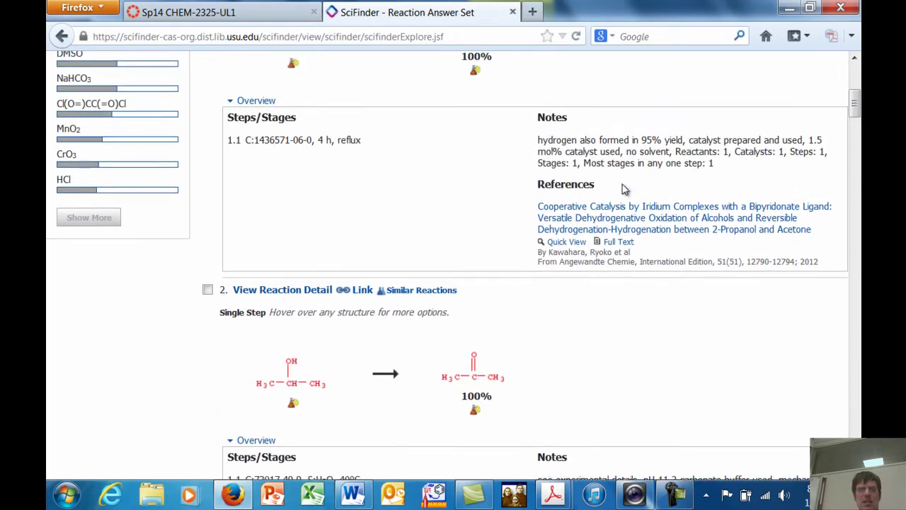
mouse_move(303, 157)
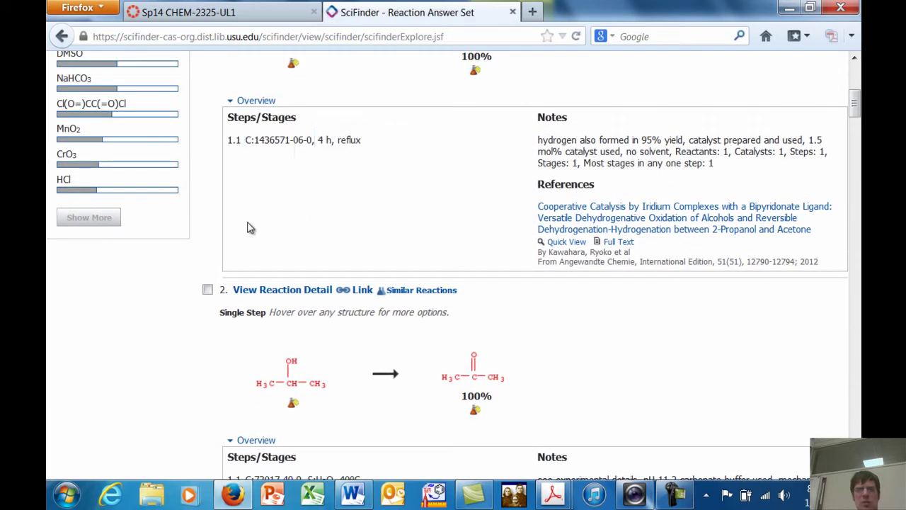
mouse_move(276, 148)
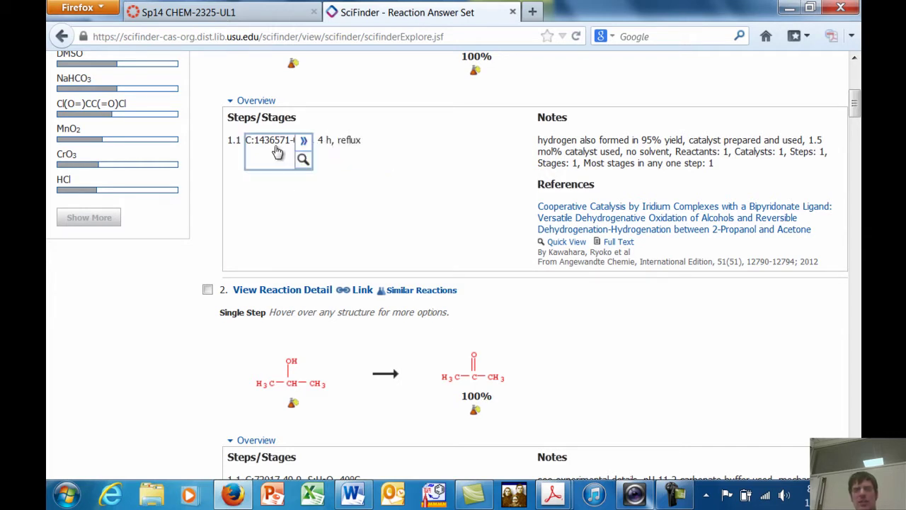
left_click(277, 149)
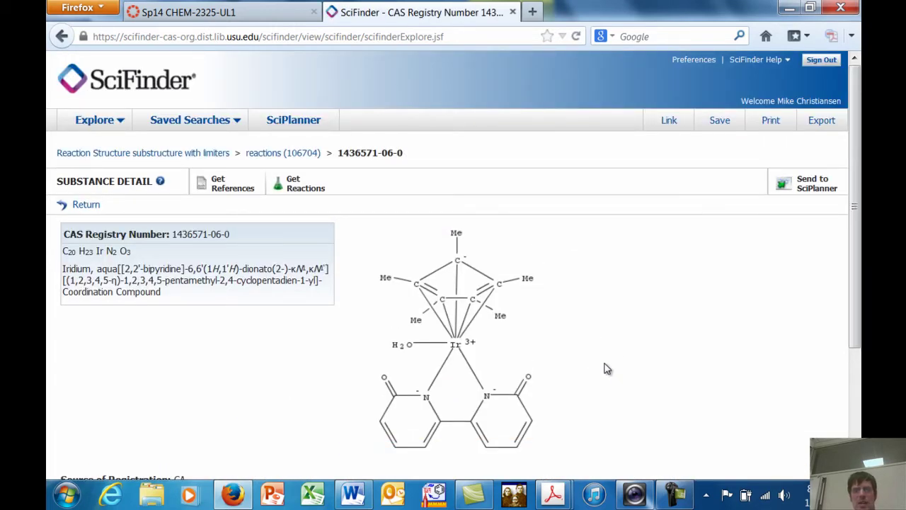
left_click(92, 206)
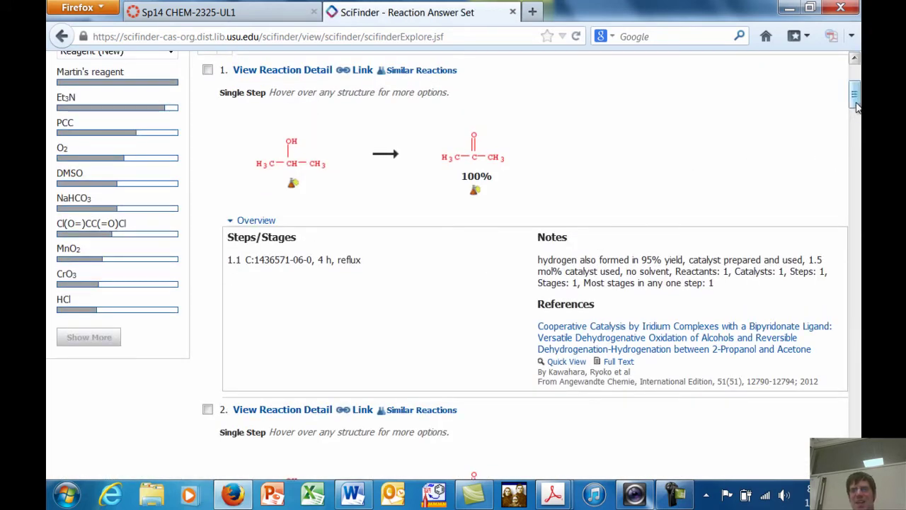
Review the first reaction's scheme, conditions and notes, and locate the full-text link of its reference
scroll(857, 104, "up", 1)
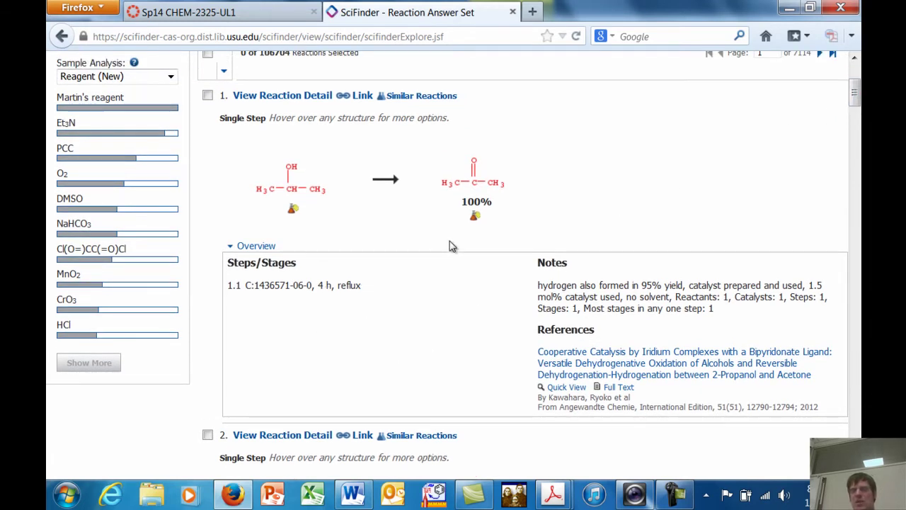
scroll(512, 281, "down", 2)
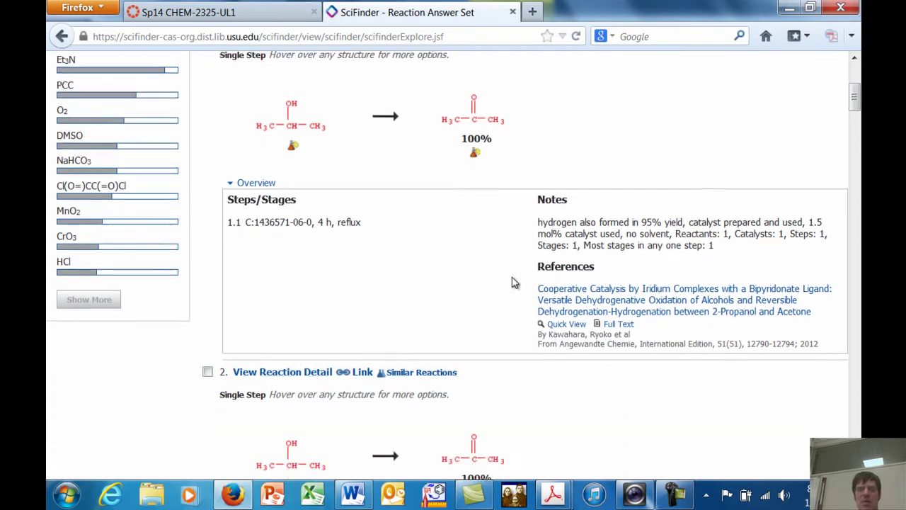
scroll(512, 281, "up", 6)
scroll(512, 281, "down", 4)
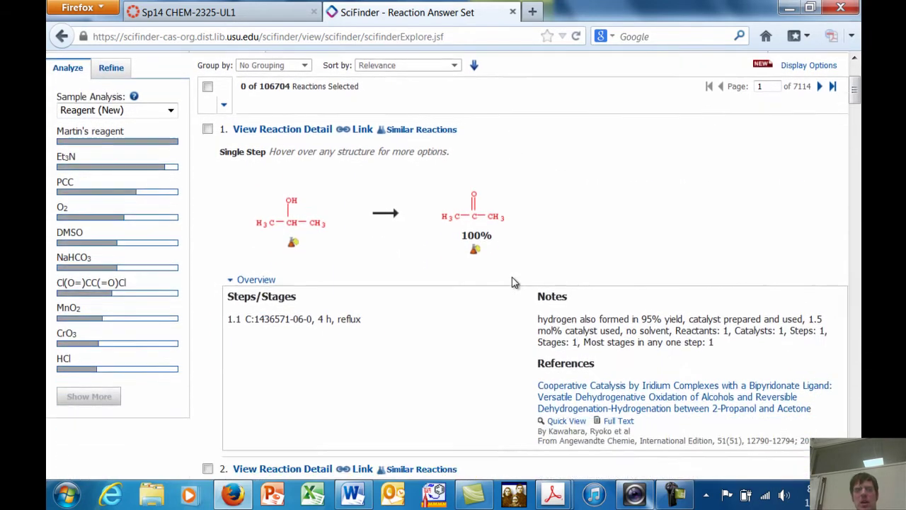
scroll(514, 281, "down", 4)
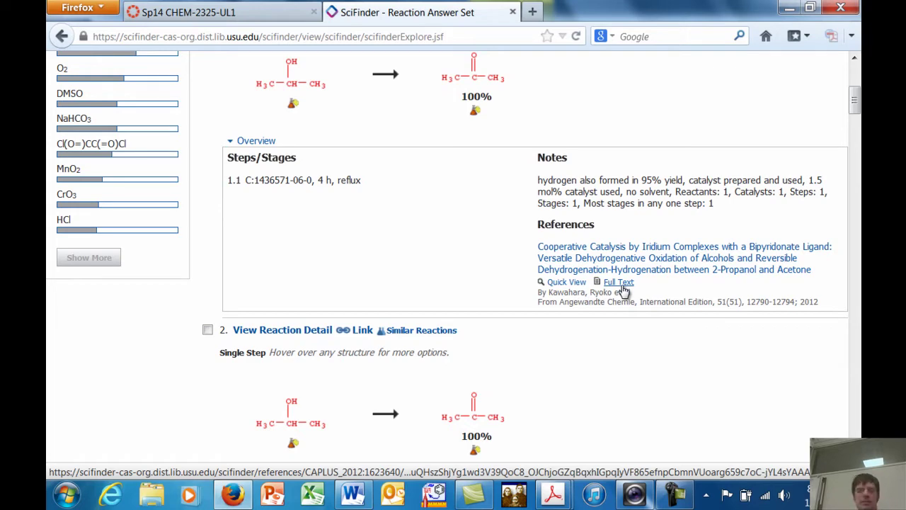
Select all reactions in the answer set and clear the selection again
scroll(622, 290, "up", 5)
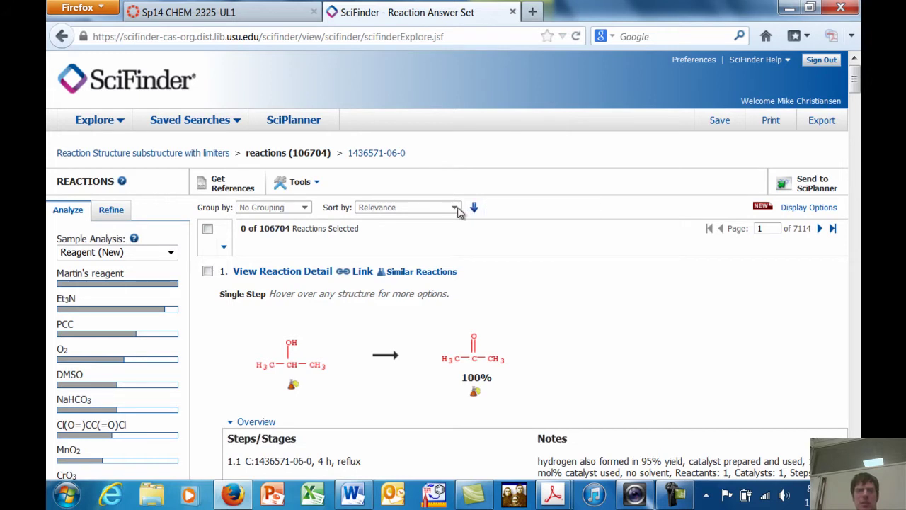
left_click(207, 229)
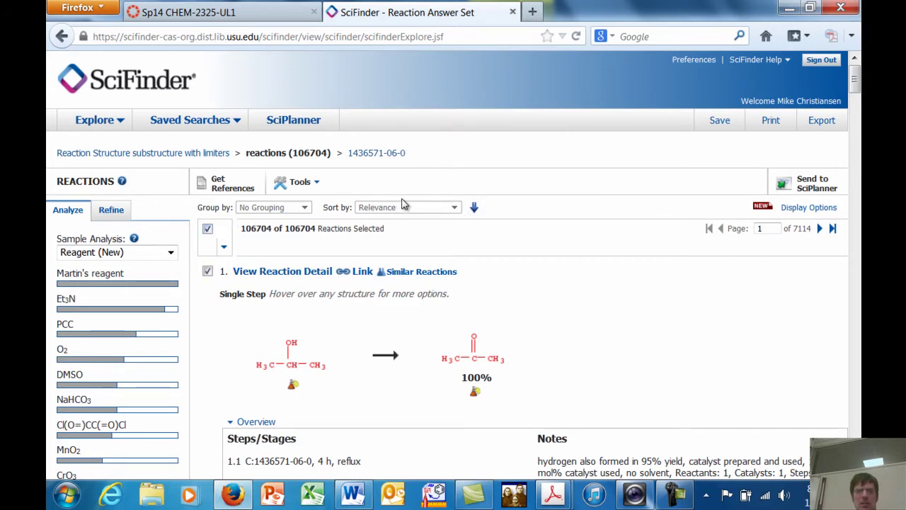
left_click(207, 234)
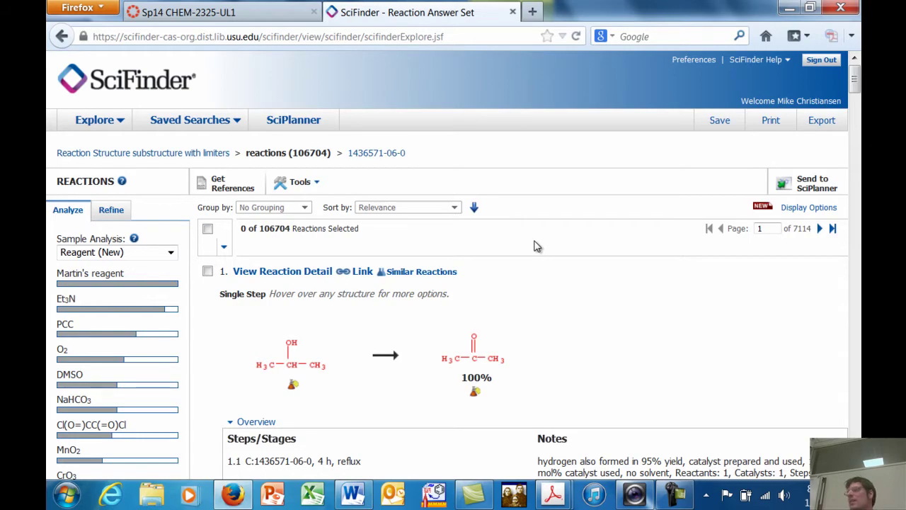
Browse the first three reactions in the answer set and compare their conditions, notes and references
scroll(536, 246, "down", 5)
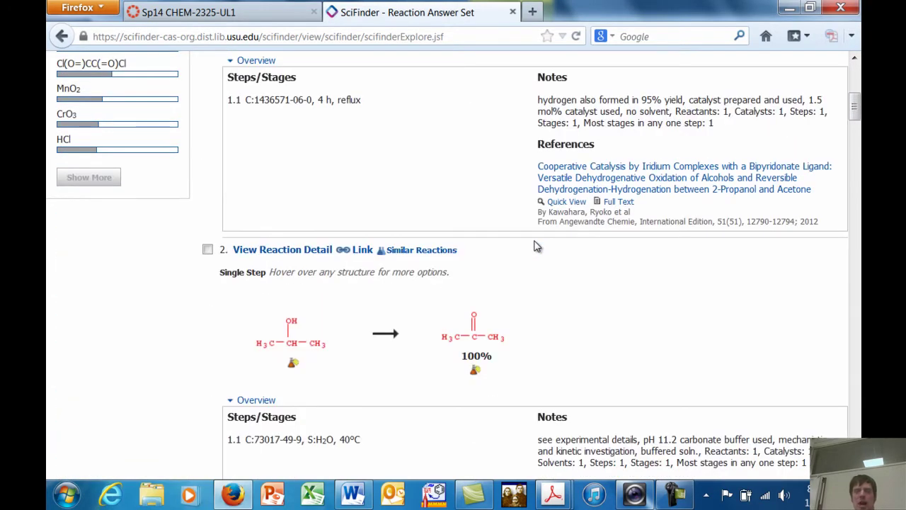
scroll(536, 246, "down", 1)
scroll(535, 245, "down", 6)
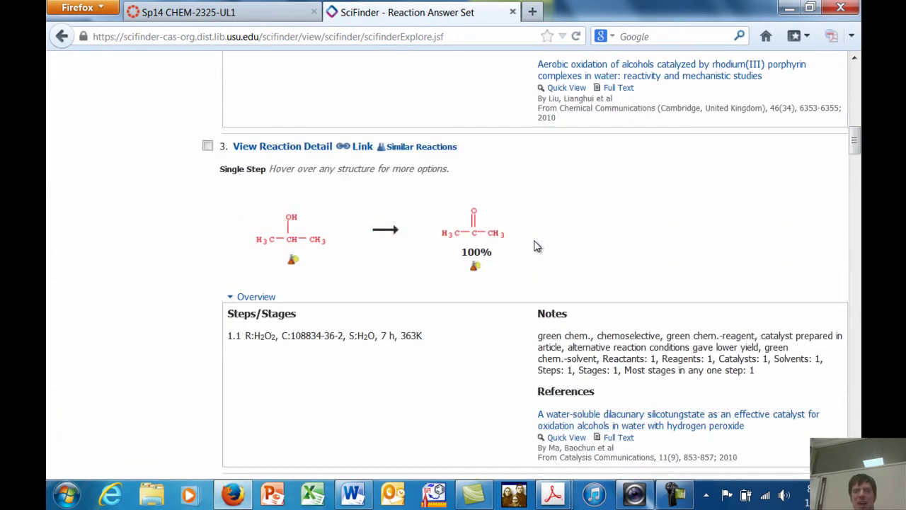
scroll(536, 245, "up", 12)
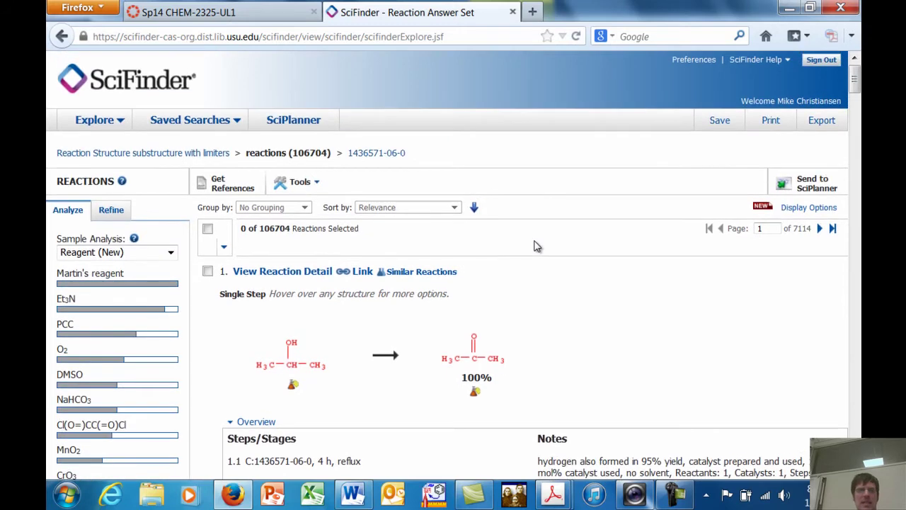
Examine the ways to refine the reaction answer set, including the upper and lower limits for product yield
left_click(114, 210)
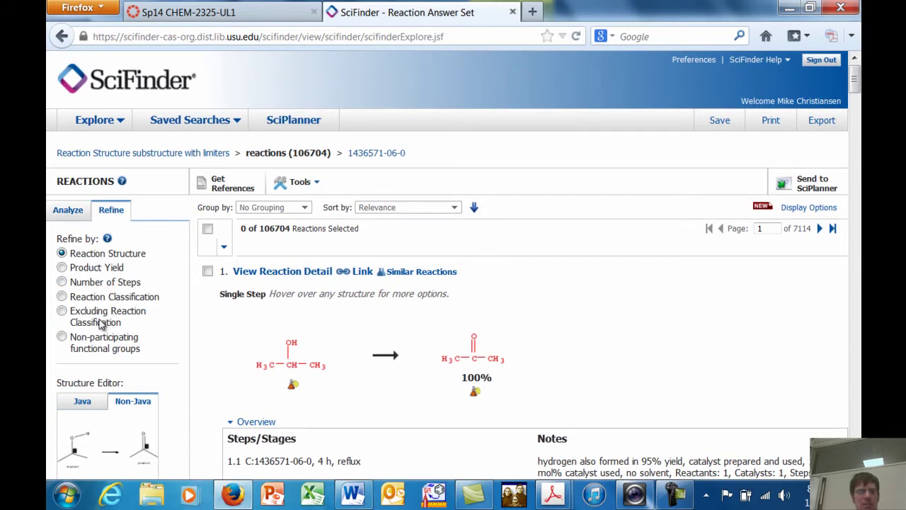
scroll(191, 304, "down", 1)
scroll(191, 304, "down", 5)
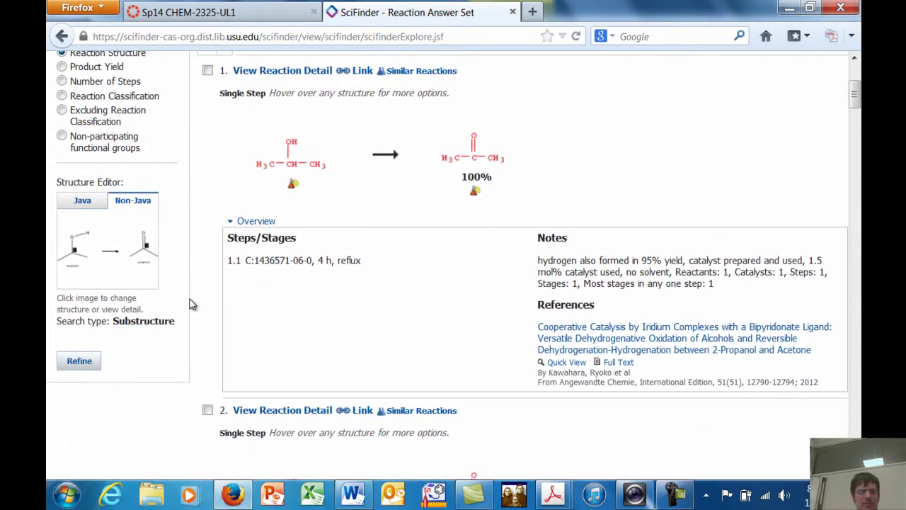
scroll(192, 304, "up", 4)
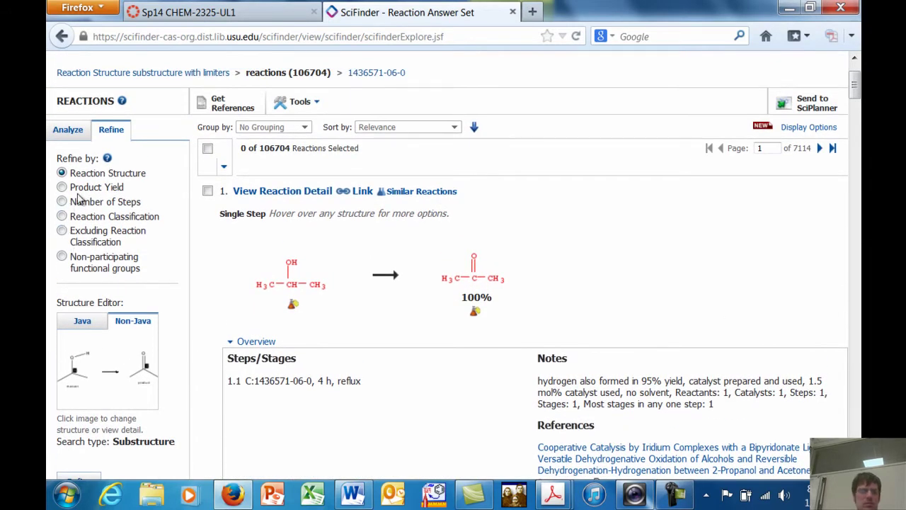
left_click(62, 187)
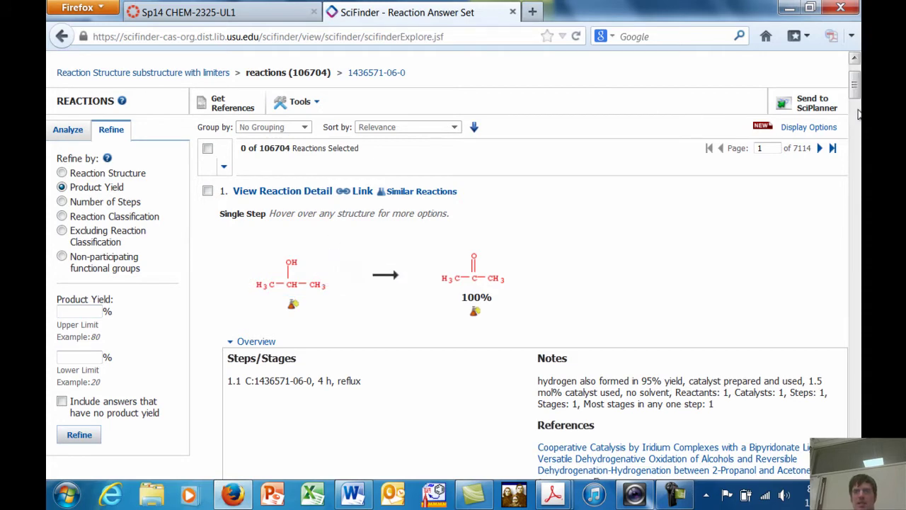
scroll(855, 92, "up", 2)
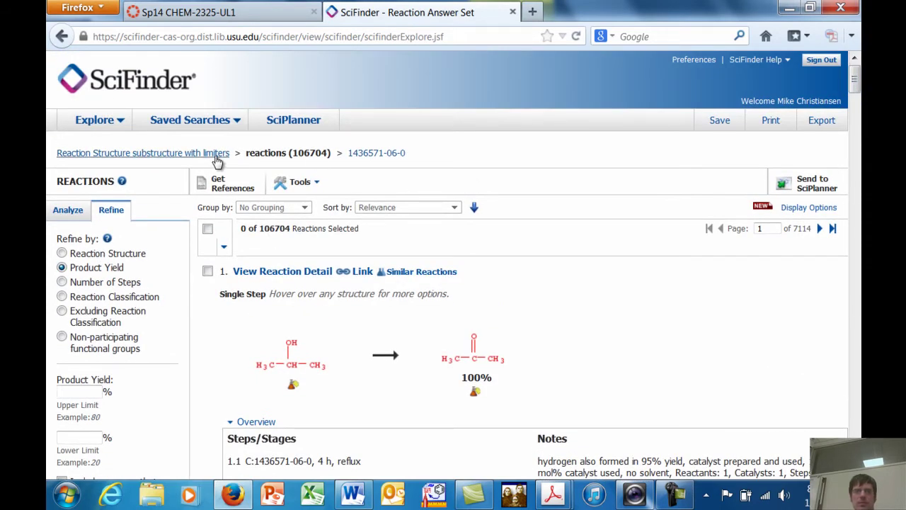
Go back to the reaction structure query, open its drawing in the structure editor, and close the editor without saving changes
left_click(217, 158)
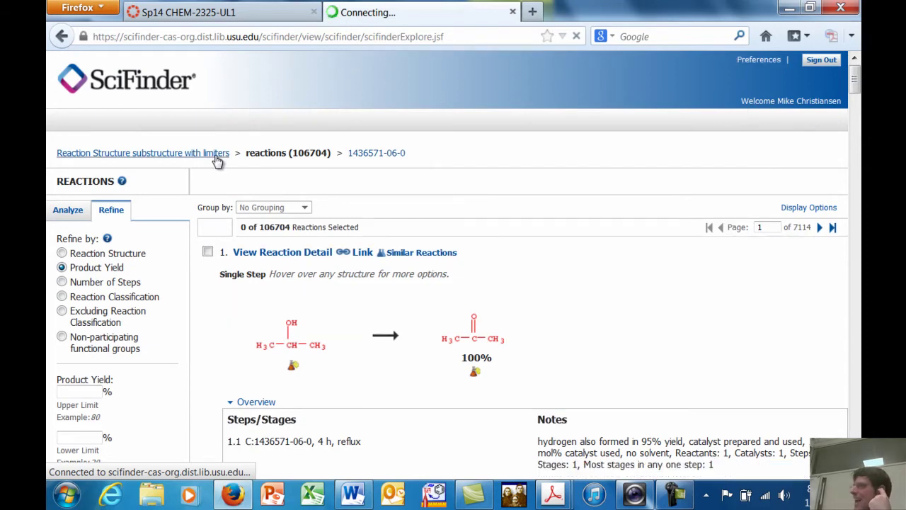
mouse_move(217, 161)
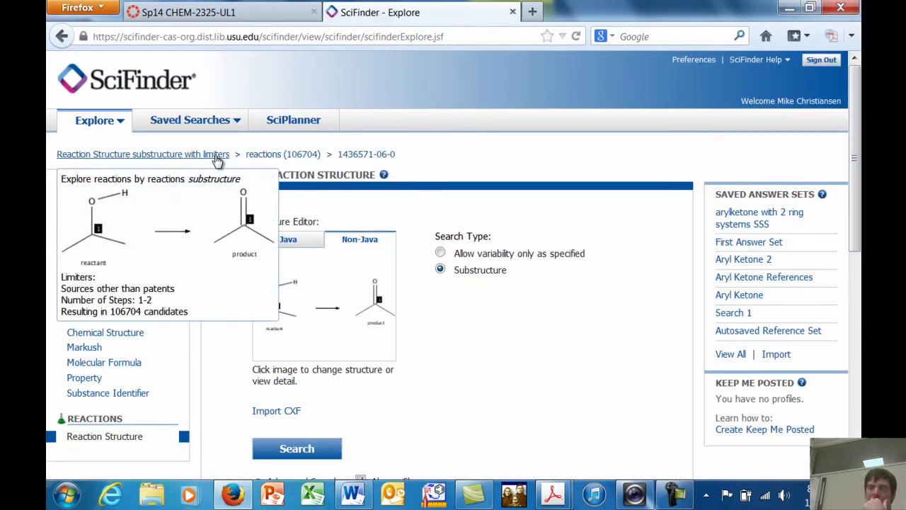
right_click(348, 307)
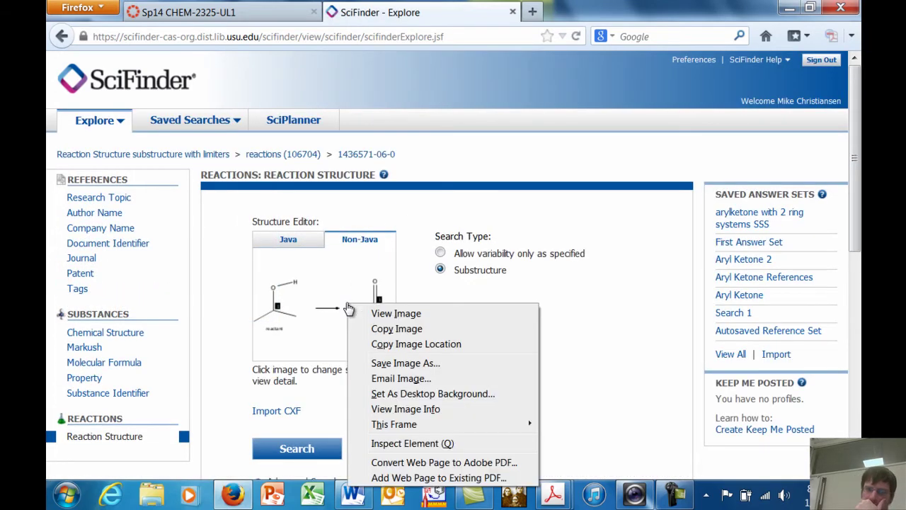
left_click(348, 308)
left_click(345, 307)
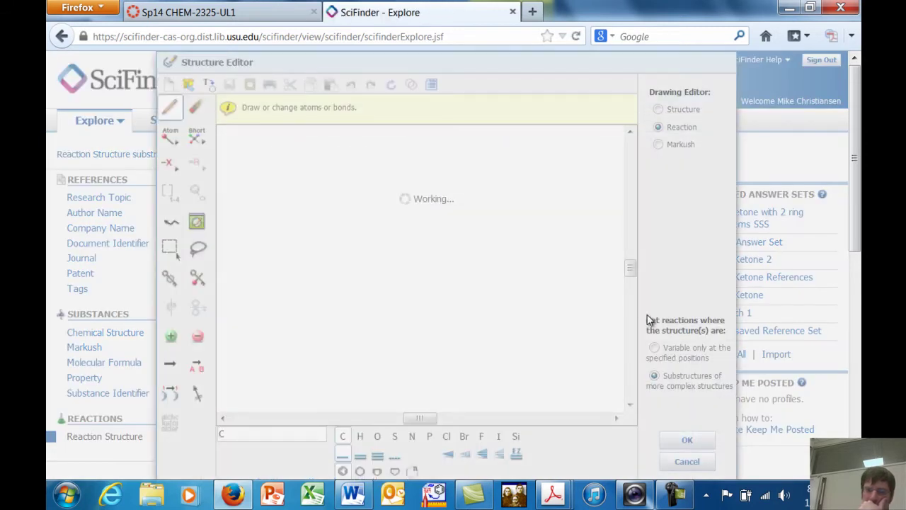
left_click(687, 461)
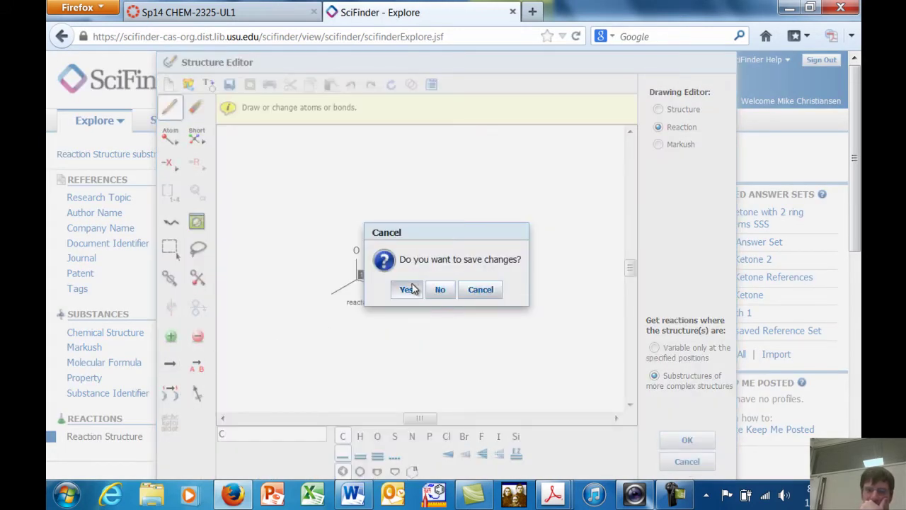
left_click(446, 290)
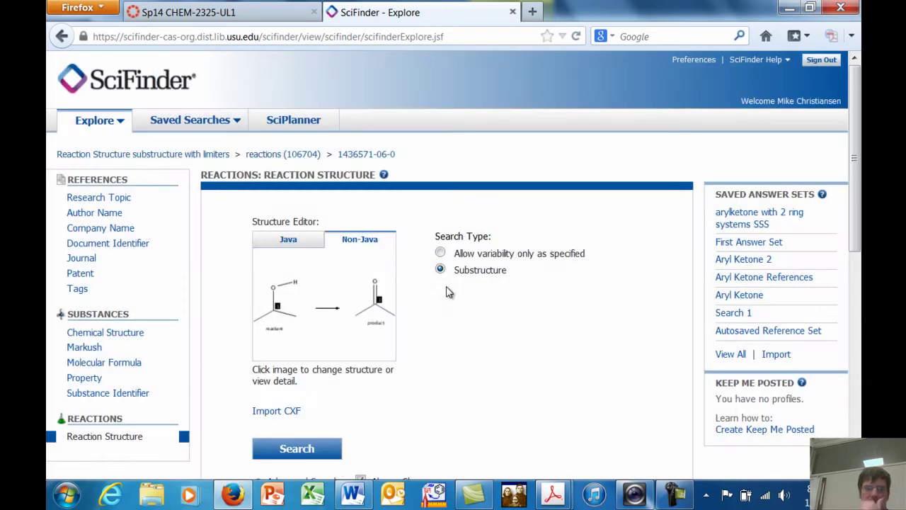
Switch to the Word synthesis target summary, copy the word Boerhaavia from molecule 3's name, and return to SciFinder
left_click(353, 494)
left_click(343, 403)
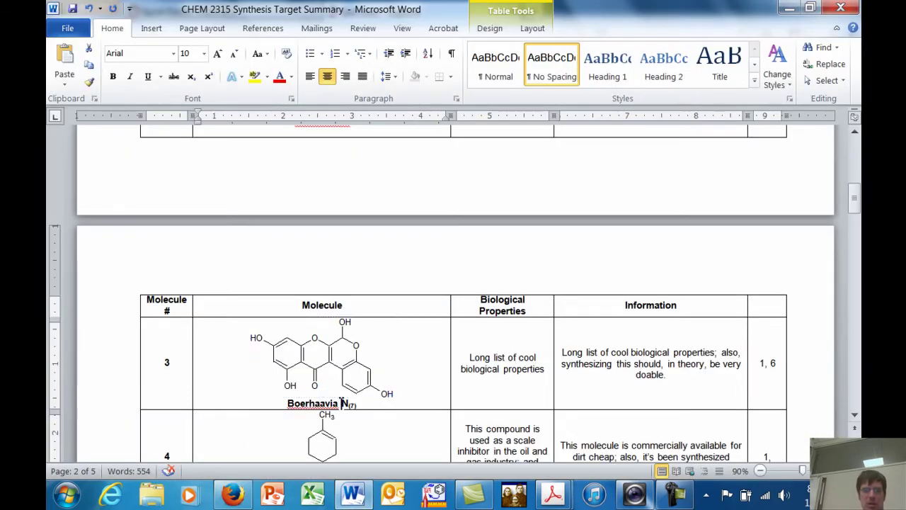
double_click(344, 404)
key("ctrl+c")
key("alt+Tab")
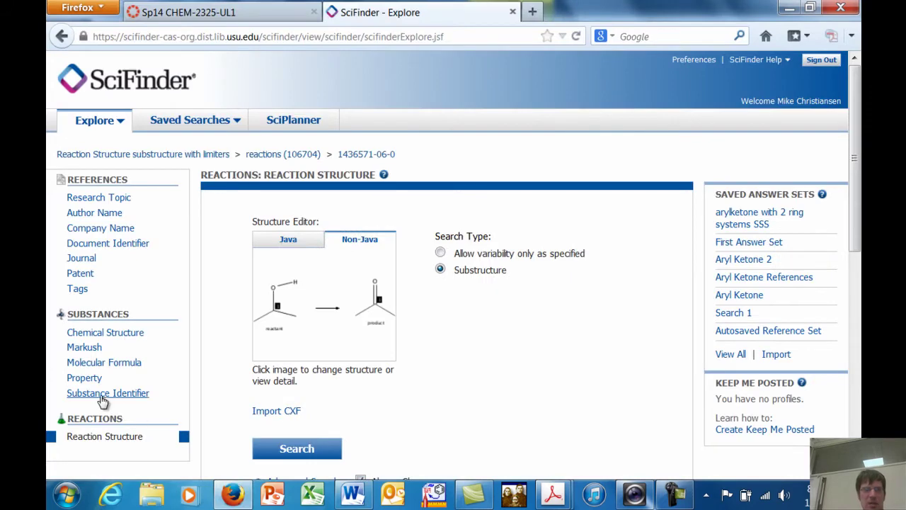
Run a substance identifier search for Boerhaavia and look over the answer set
left_click(103, 396)
key("ctrl+v")
left_click(287, 376)
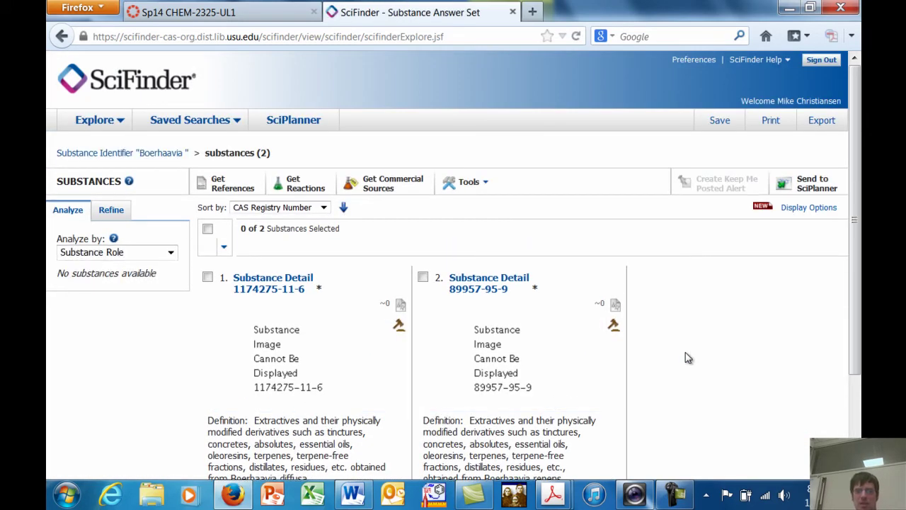
scroll(730, 369, "down", 3)
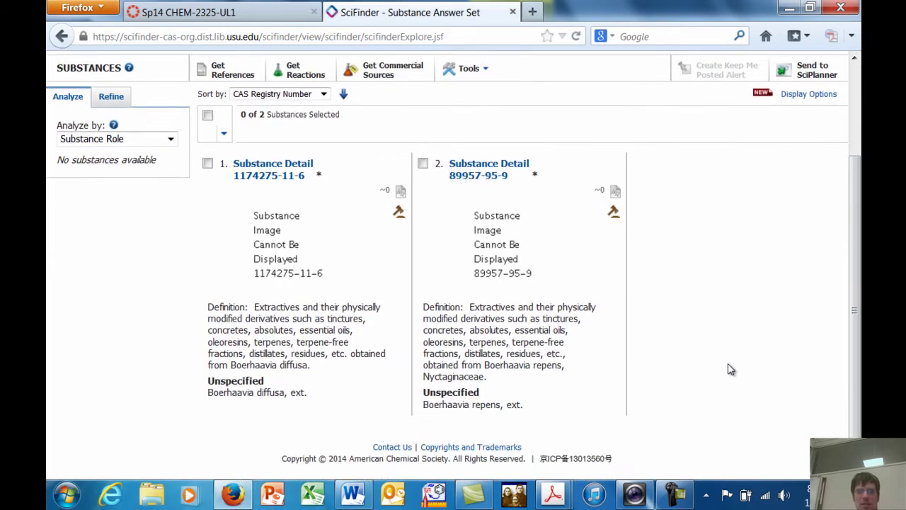
Check molecule 3's name in the Word document, view the first substance's detail in SciFinder, and go back to the identifier query
key("alt+Tab")
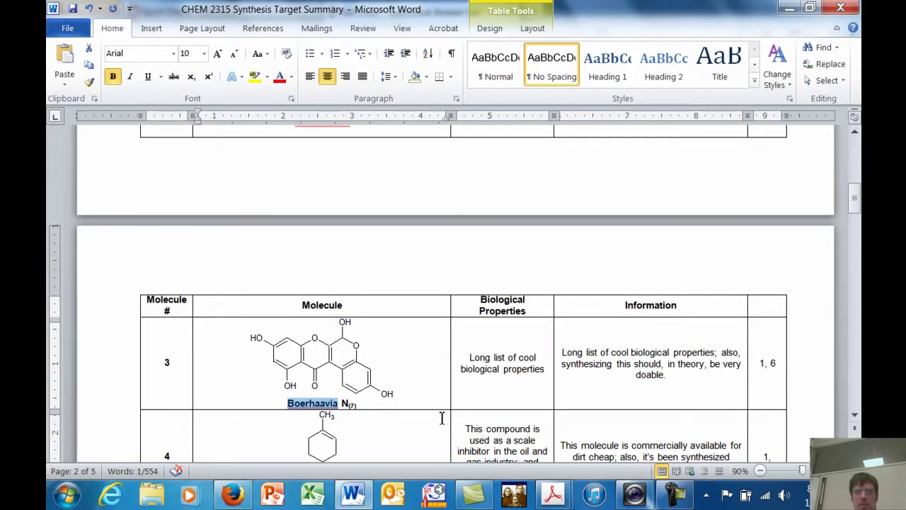
left_click(388, 404)
key("alt+Tab")
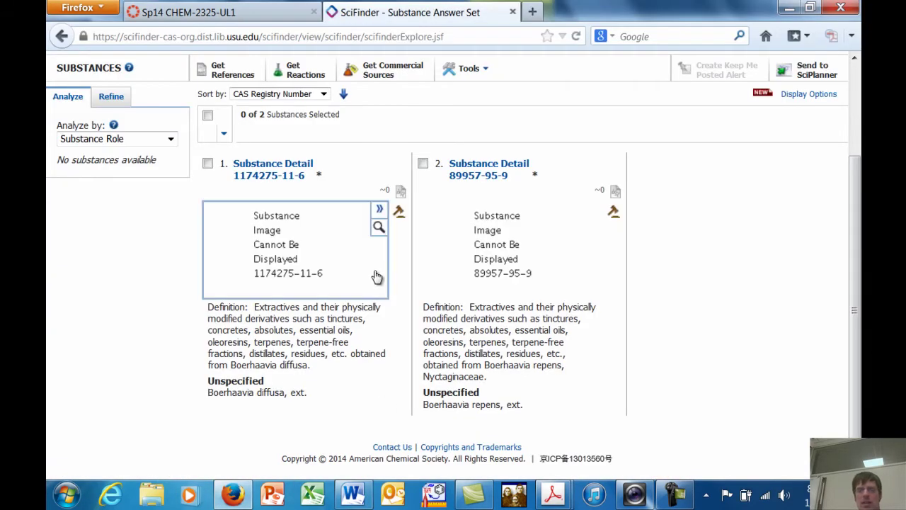
left_click(316, 246)
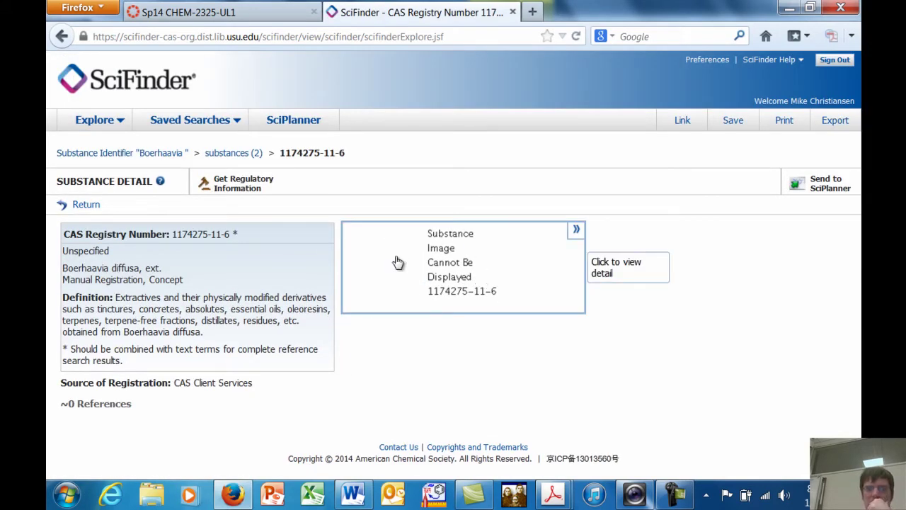
left_click(158, 154)
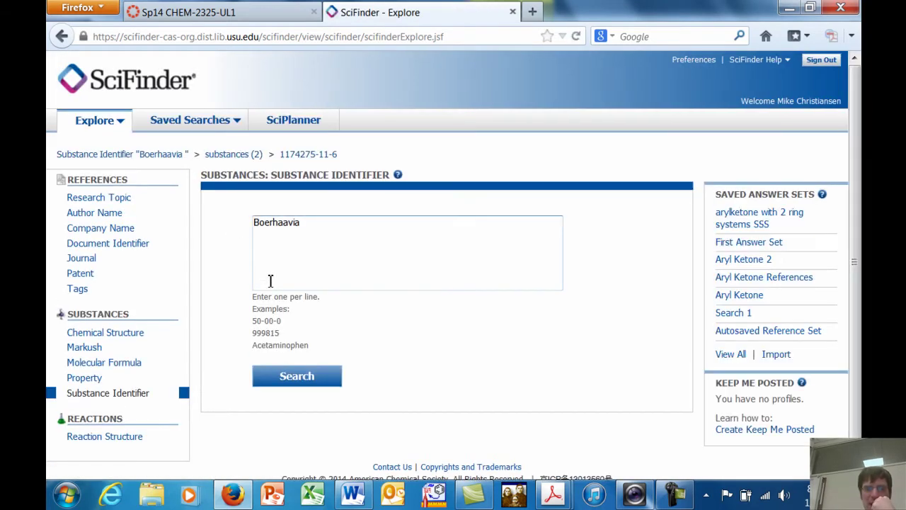
Open the structure editor for a substance chemical structure query and draw a benzene ring as the first ring of molecule 3
left_click(125, 333)
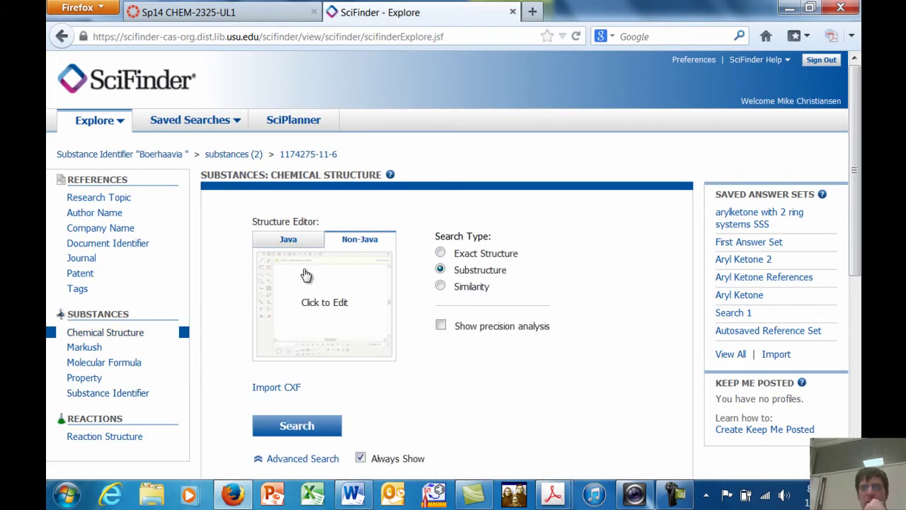
left_click(316, 298)
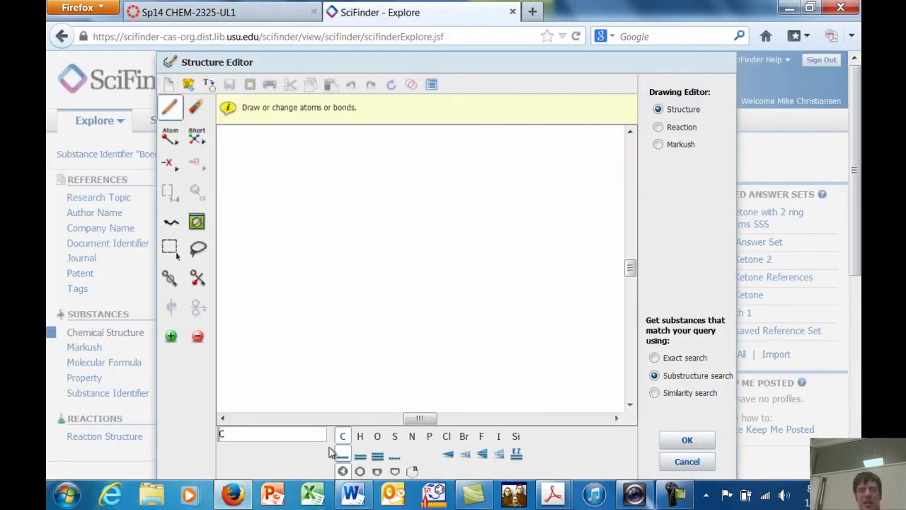
left_click(352, 494)
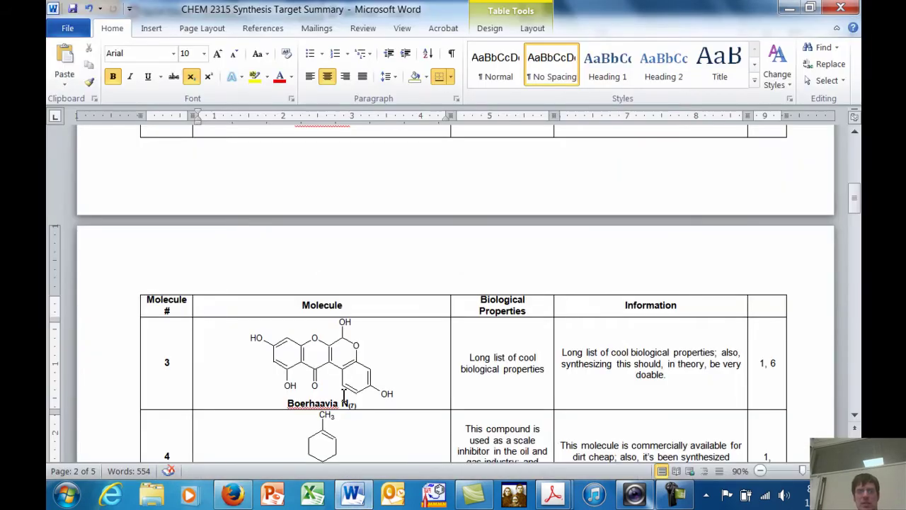
key("alt+Tab")
left_click(197, 222)
left_click(322, 257)
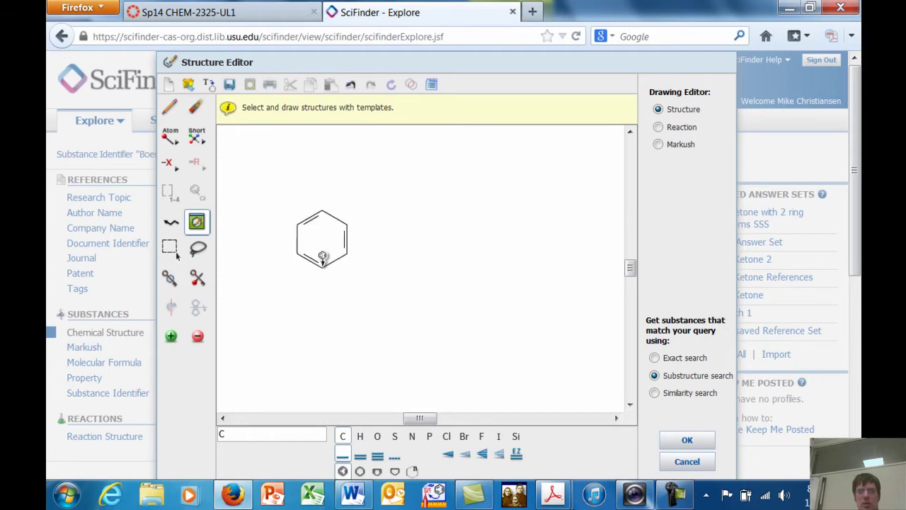
Fuse three cyclohexane rings onto the benzene ring, following molecule 3's ring skeleton in the Word document
left_click(359, 471)
left_click(347, 235)
key("alt+Tab")
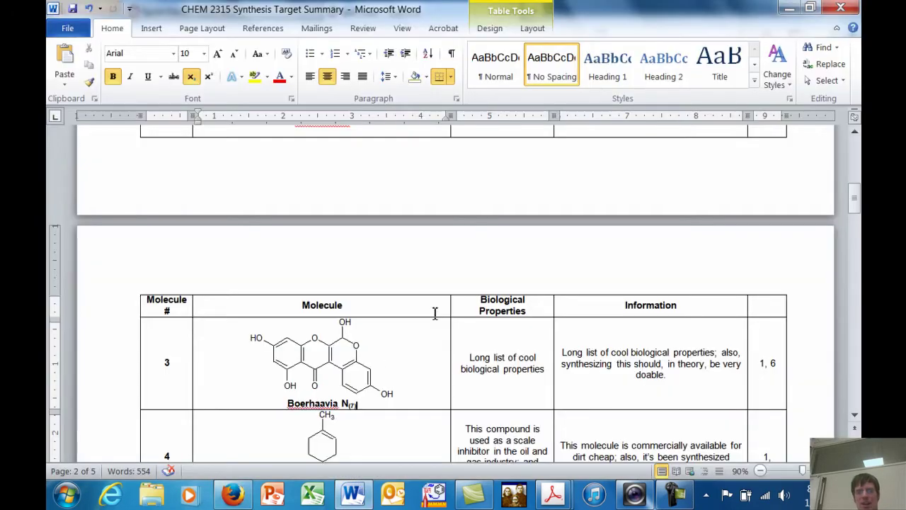
key("alt+Tab")
left_click(398, 233)
left_click(431, 256)
key("alt+Tab")
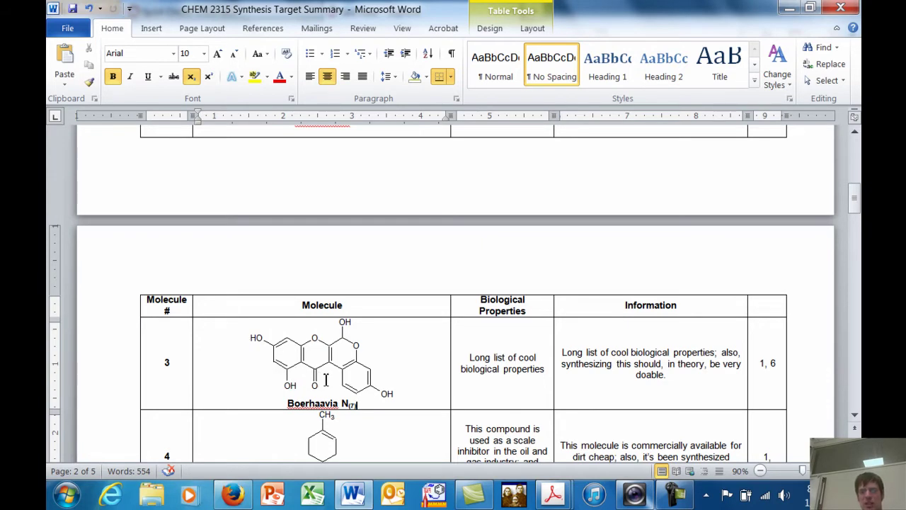
key("alt+Tab")
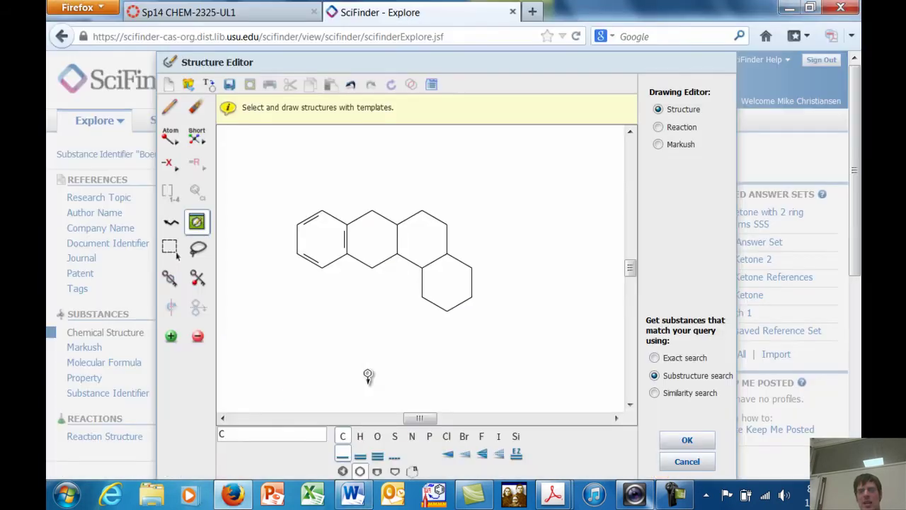
Replace the second ring's top atom and the third ring's upper-right atom with oxygen, checking against molecule 3 in Word
left_click(376, 437)
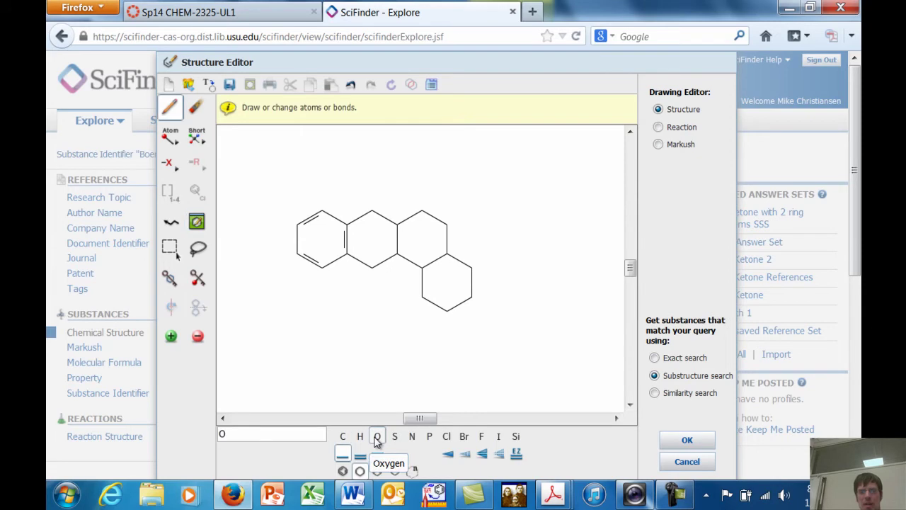
left_click(372, 211)
key("alt+Tab")
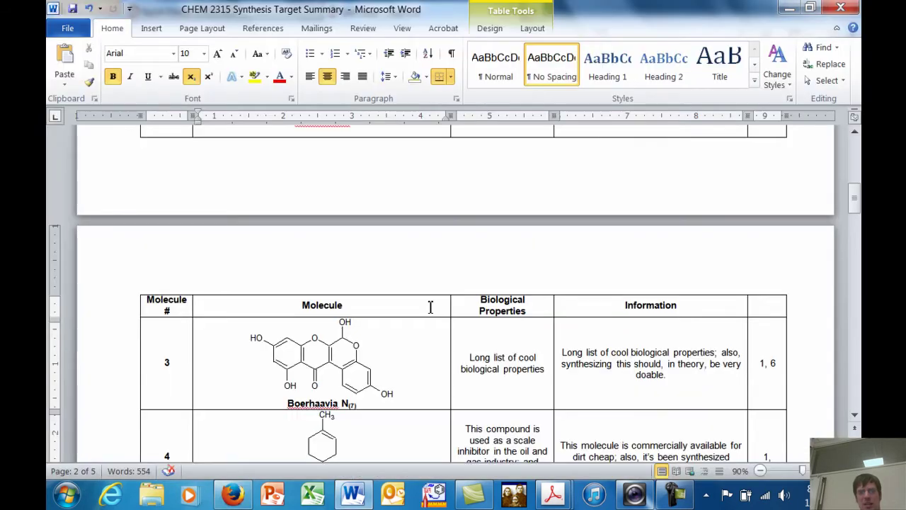
key("alt+Tab")
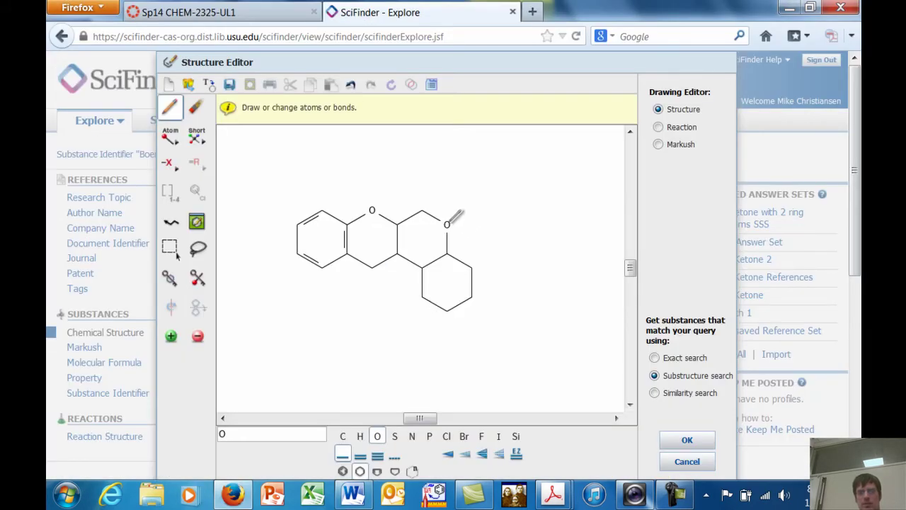
key("alt+Tab")
key("alt+Tab")
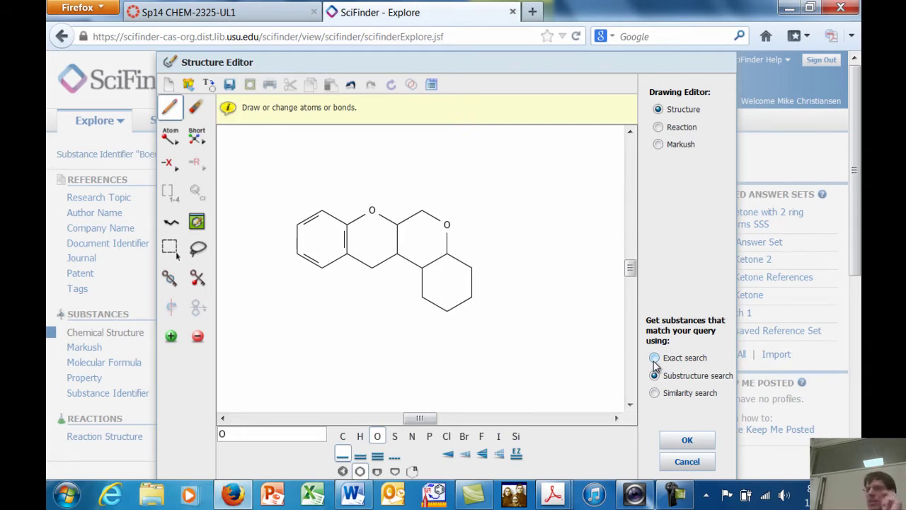
Accept the drawn four-ring structure, run a substructure search with it, and look through the answer set
left_click(686, 443)
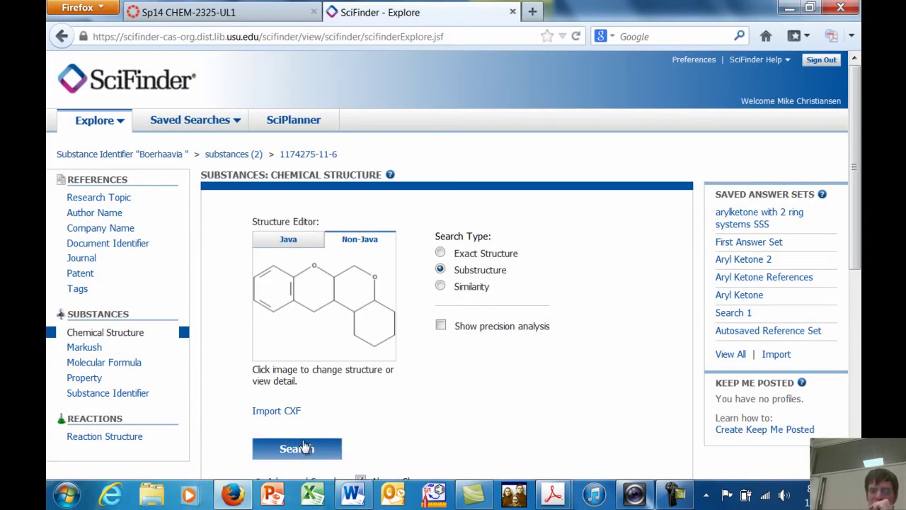
left_click(302, 450)
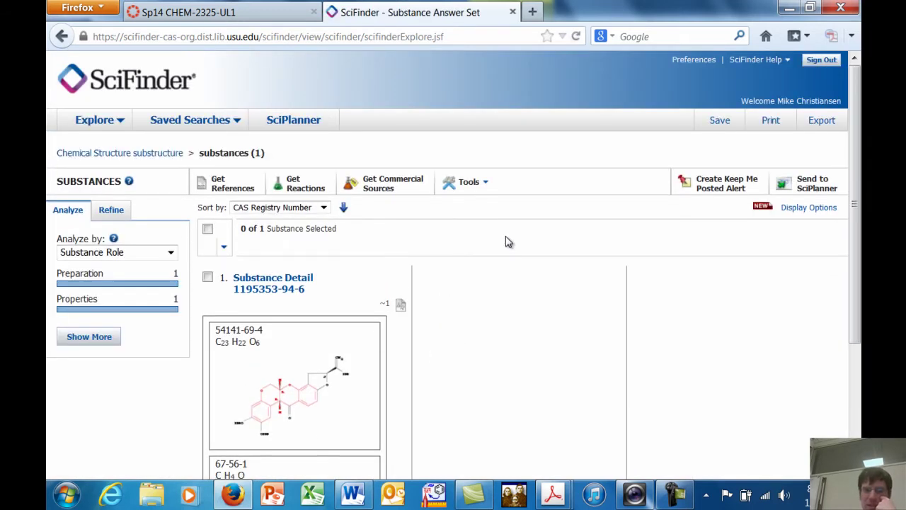
scroll(506, 242, "down", 3)
scroll(506, 241, "down", 2)
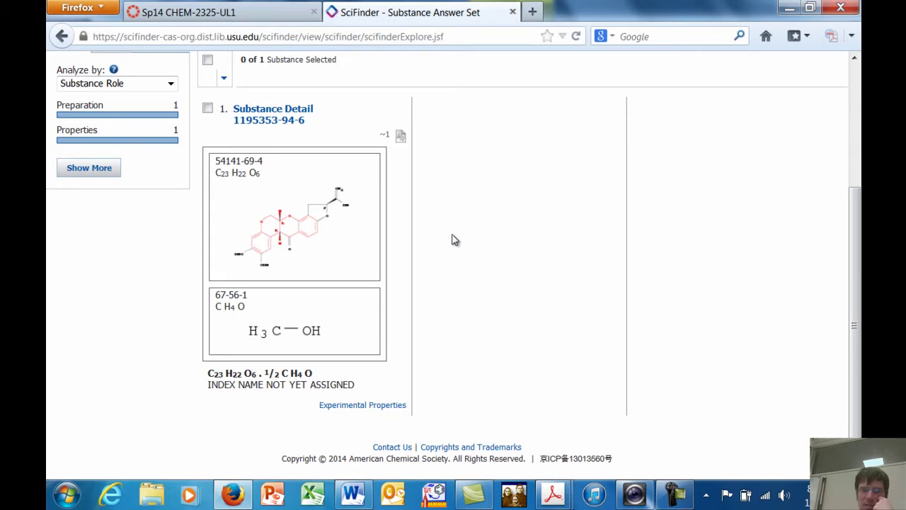
Open the detail of component 54141-69-4 and compare its structure with molecule 3 in the Word document
mouse_move(331, 225)
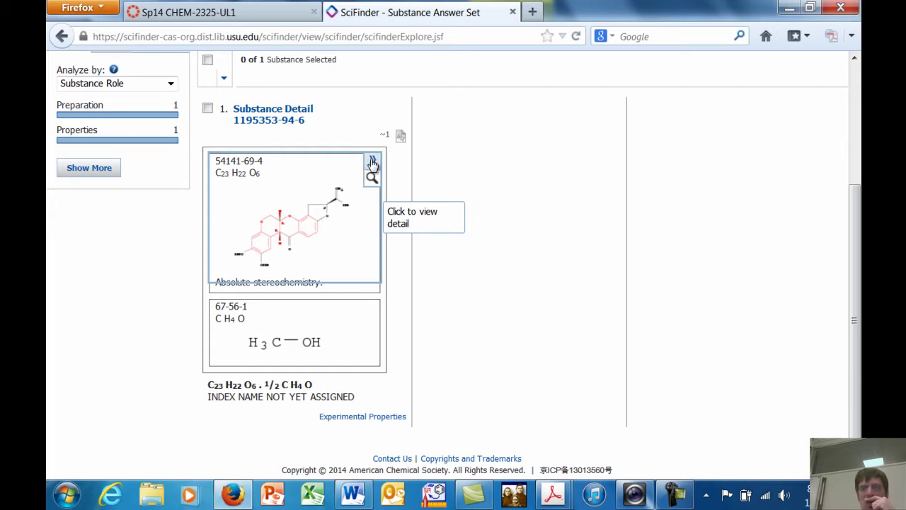
left_click(314, 208)
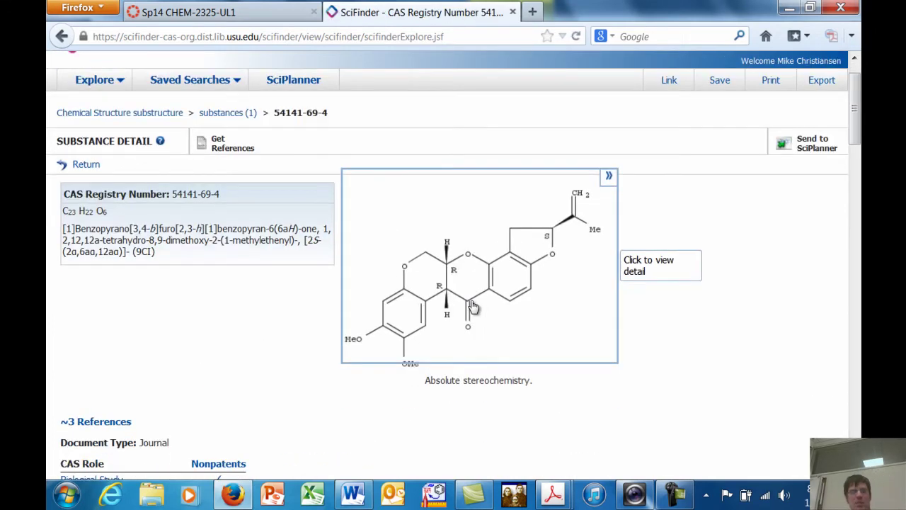
key("alt+Tab")
key("Tab")
key("Tab")
key("Left")
key("alt+Tab")
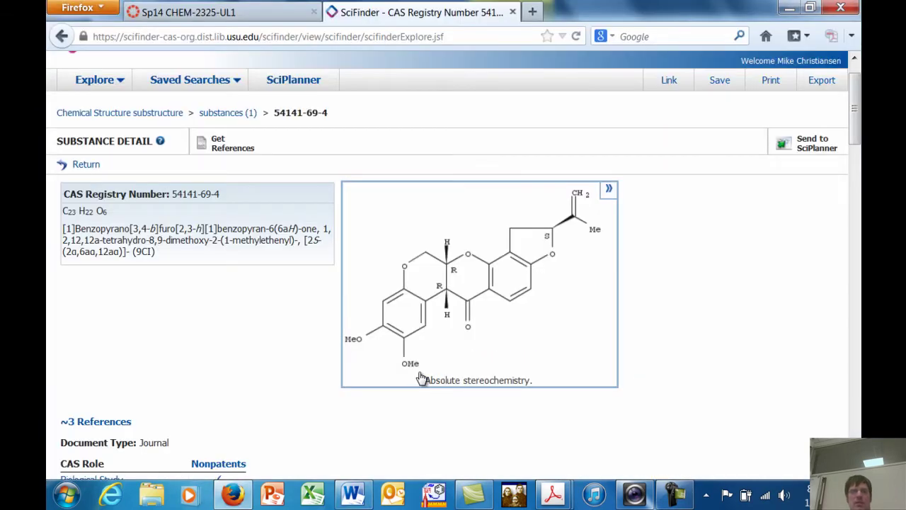
key("alt+Tab")
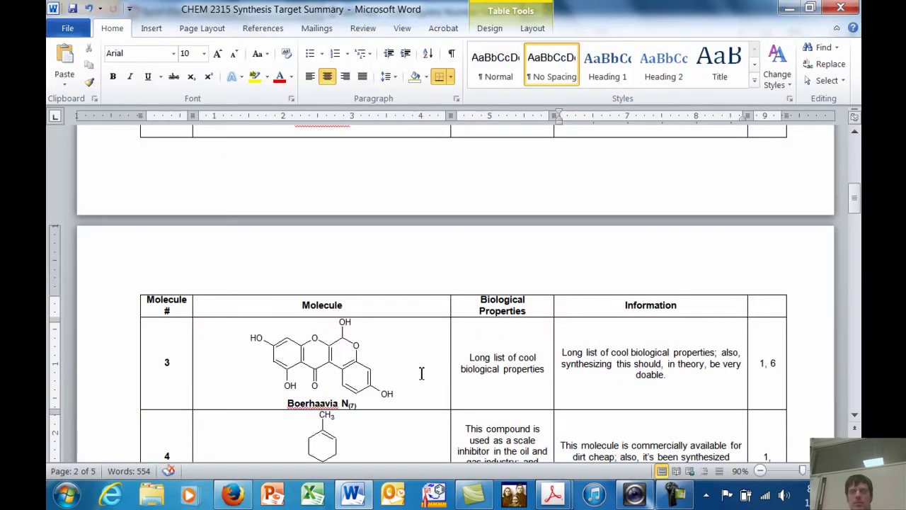
key("alt+Tab")
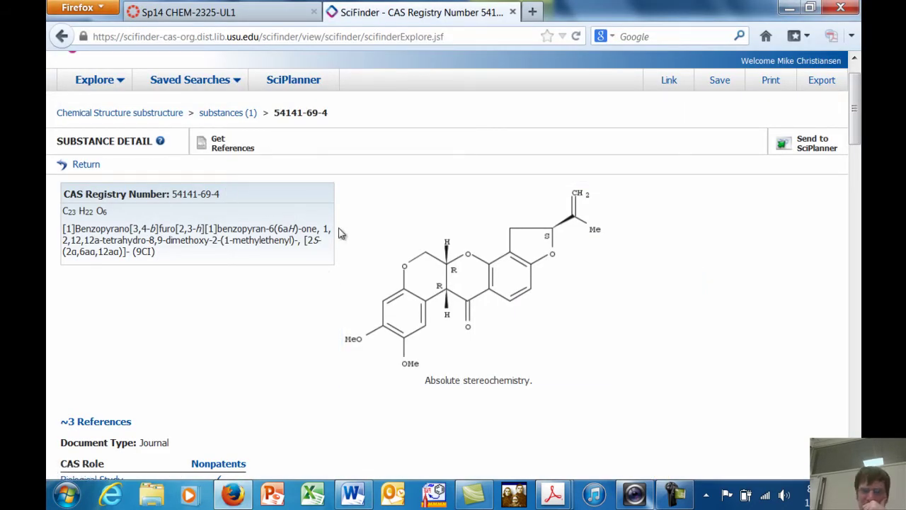
Check the actions available for substance 54141-69-4, look at molecule 2 in the Word summary, and return to SciFinder
left_click(609, 191)
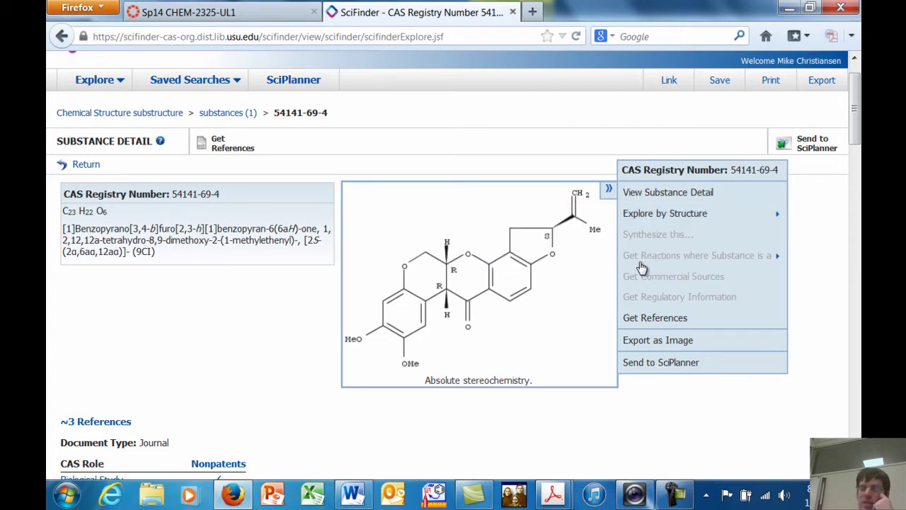
left_click(328, 385)
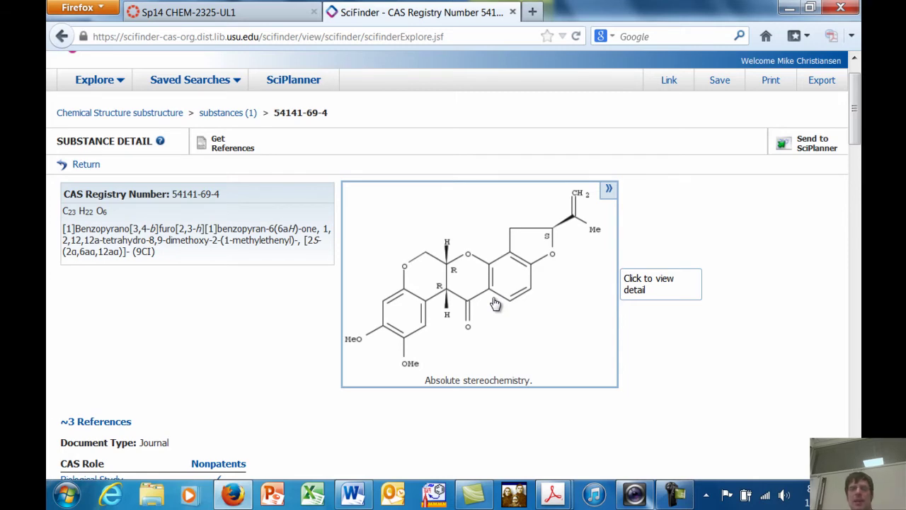
key("alt+Tab")
left_click(462, 380)
key("Up")
key("Up")
key("Up")
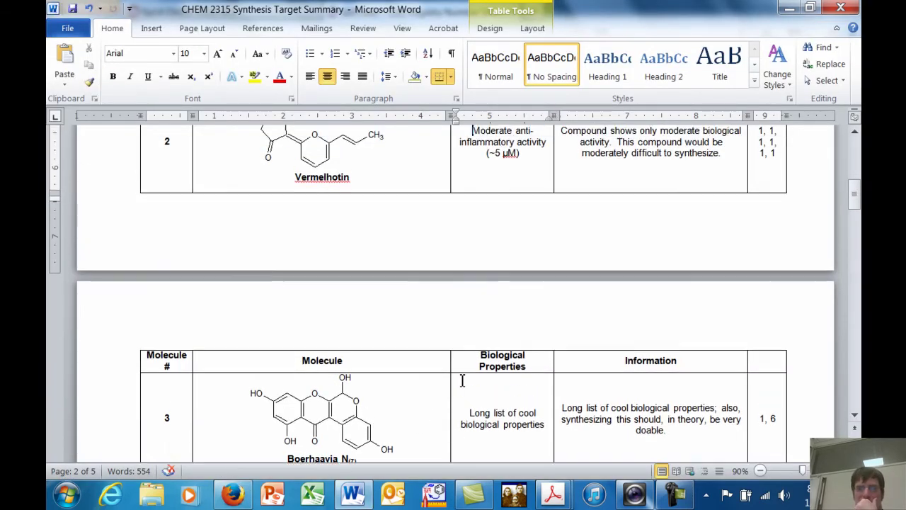
key("alt+Tab")
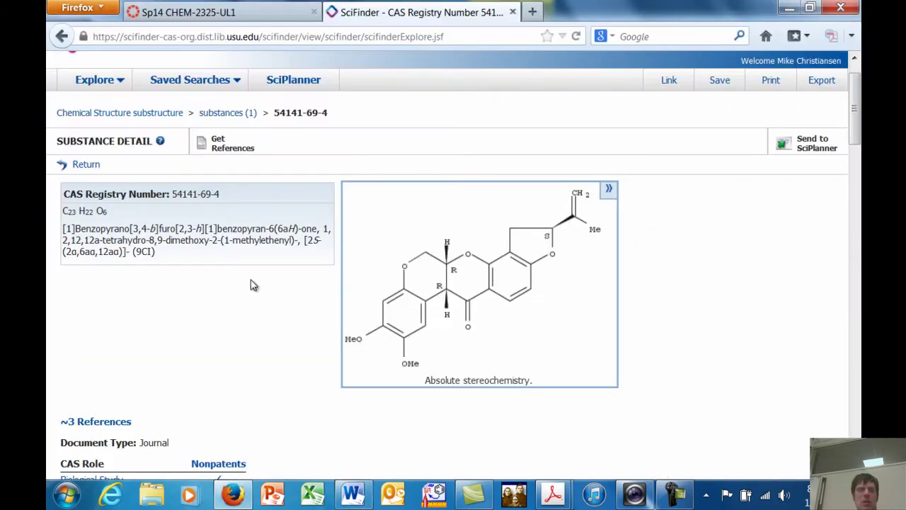
Return to the substance answer set and start a new substance identifier query
left_click(85, 166)
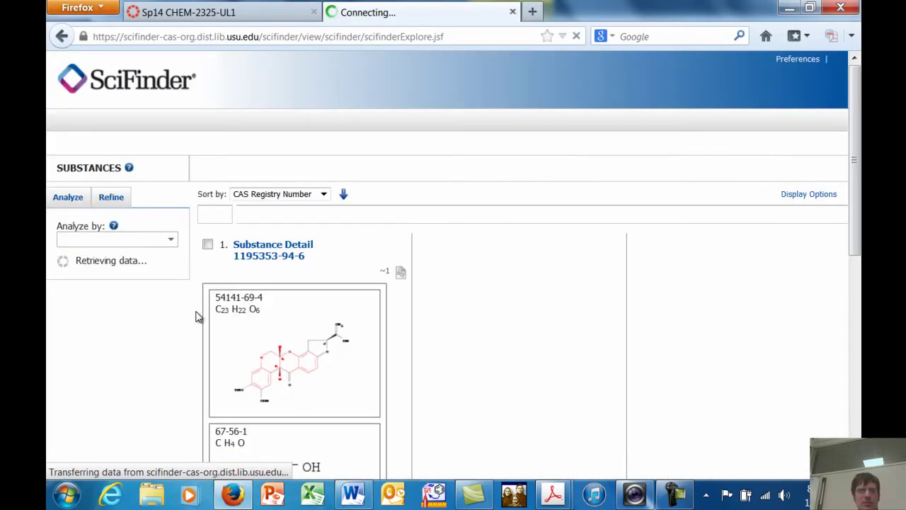
scroll(142, 269, "up", 4)
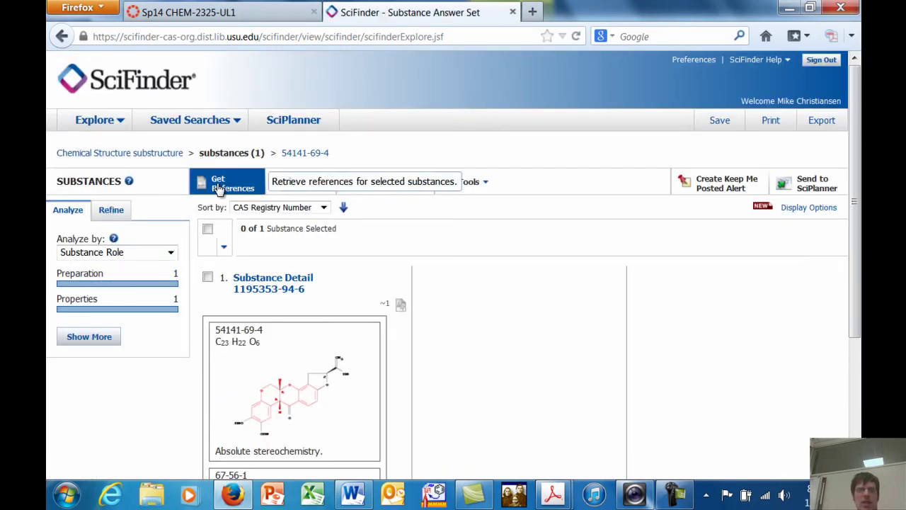
left_click(107, 122)
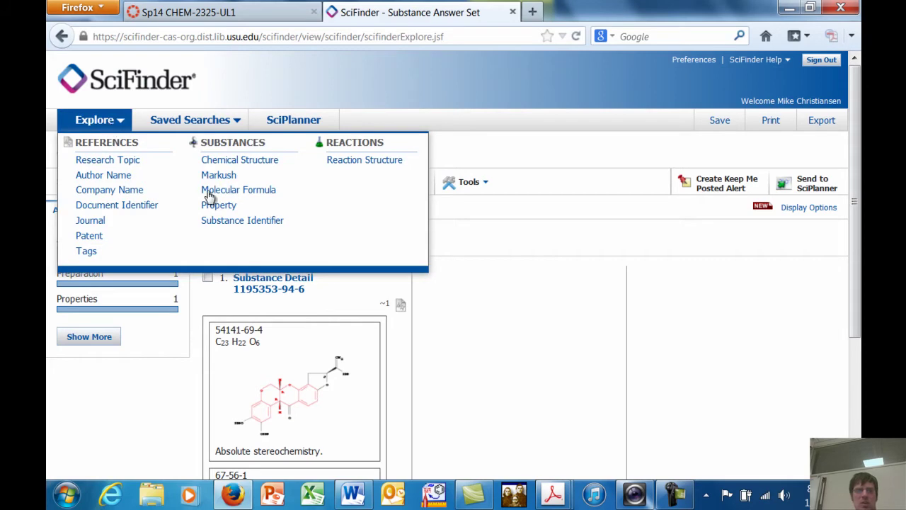
left_click(244, 220)
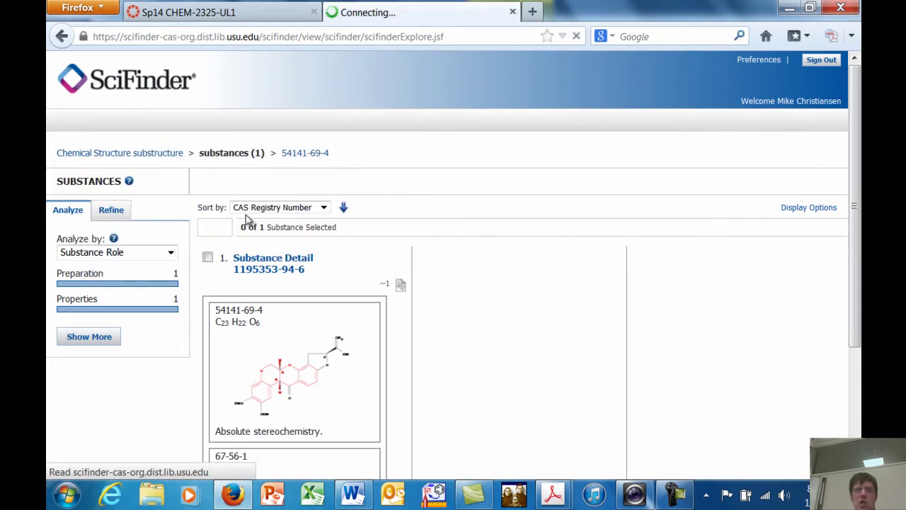
Copy molecule 2's name, Vermelhotin, from the Word document and run a substance identifier search for it
key("alt+Tab")
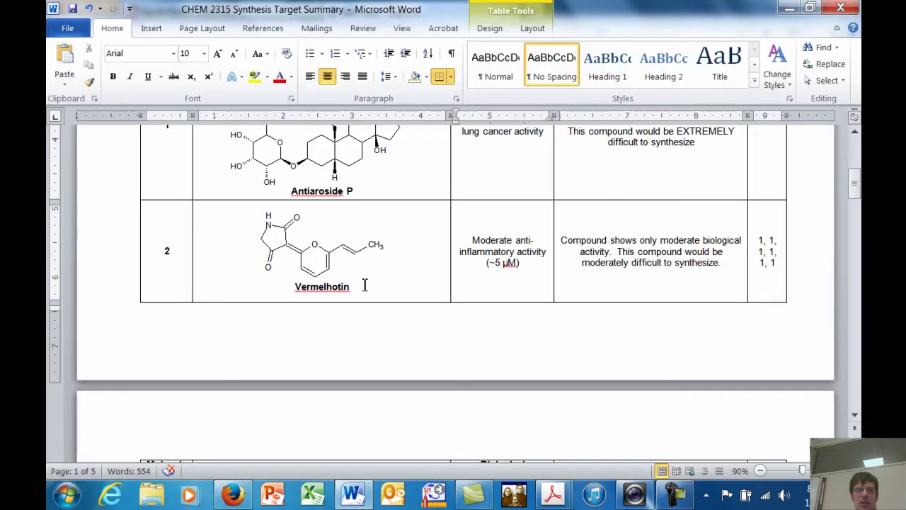
double_click(364, 285)
key("ctrl+c")
key("alt+Tab")
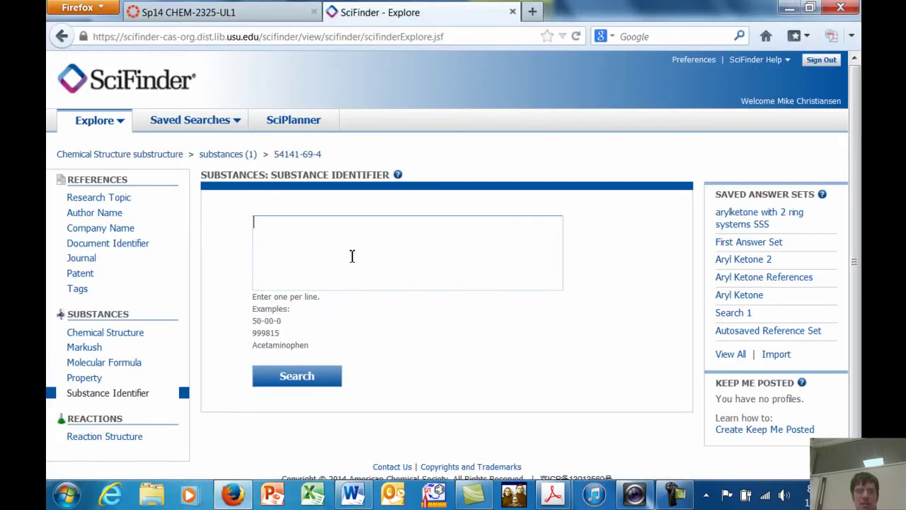
key("ctrl+v")
left_click(303, 382)
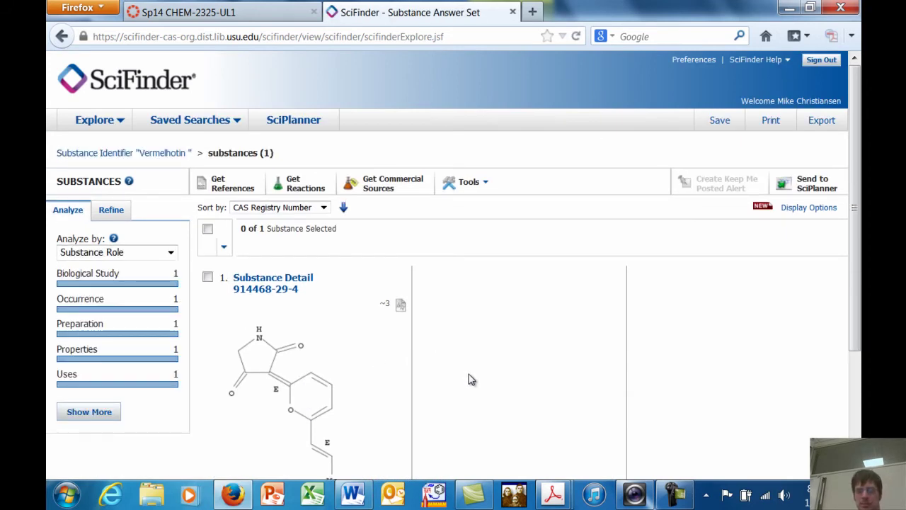
Open Vermelhotin's substance detail and look over the actions available for its structure
scroll(469, 379, "down", 2)
left_click(292, 322)
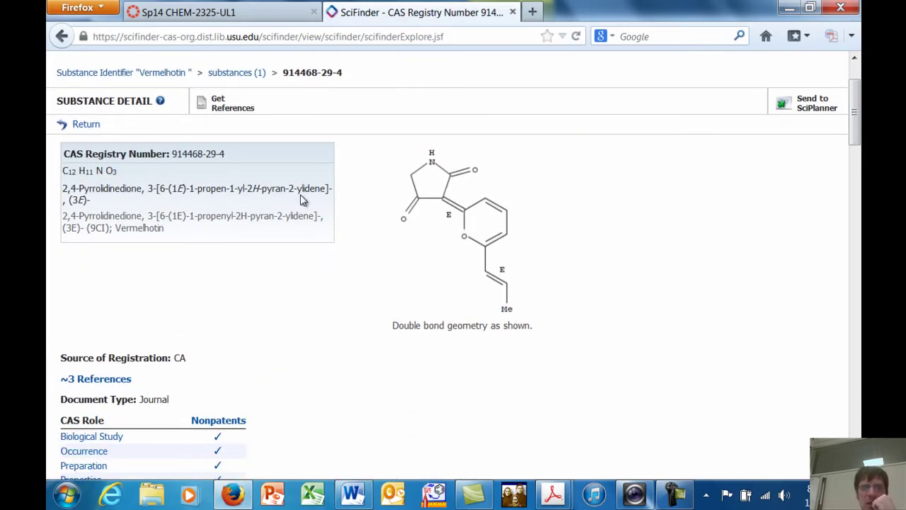
left_click(577, 190)
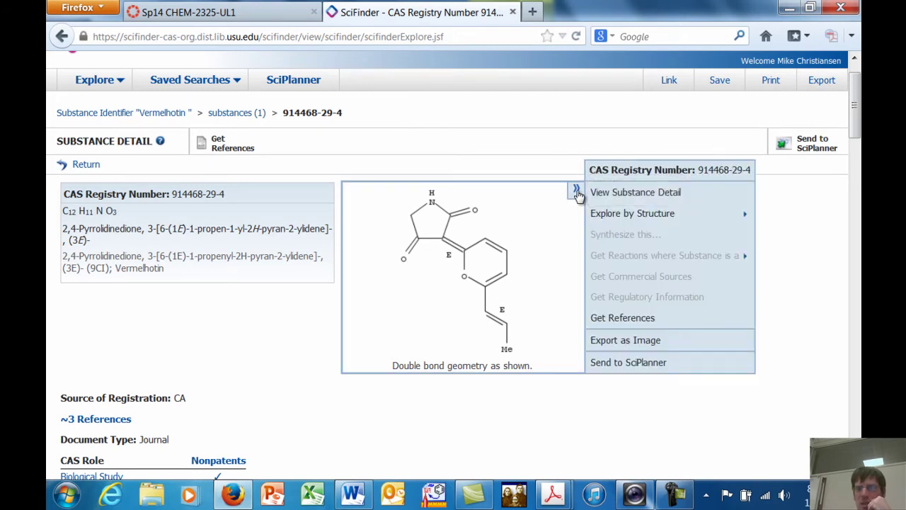
mouse_move(627, 215)
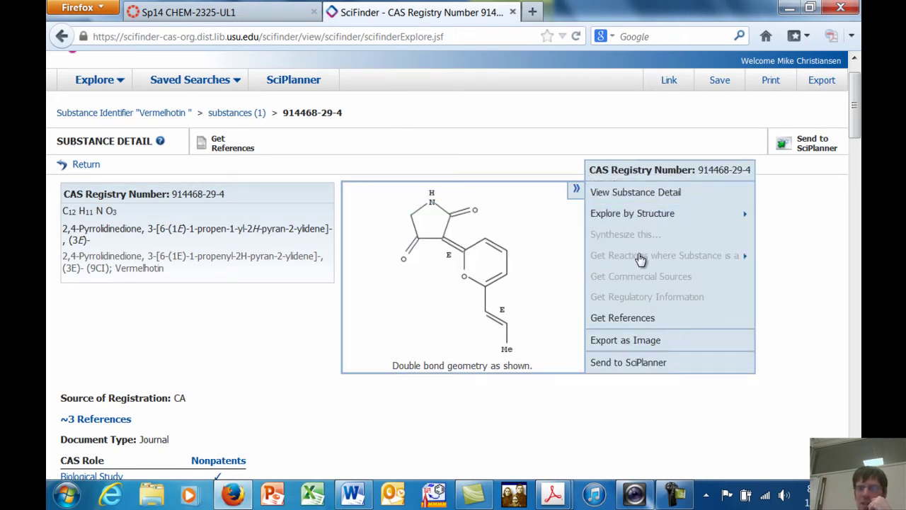
left_click(256, 390)
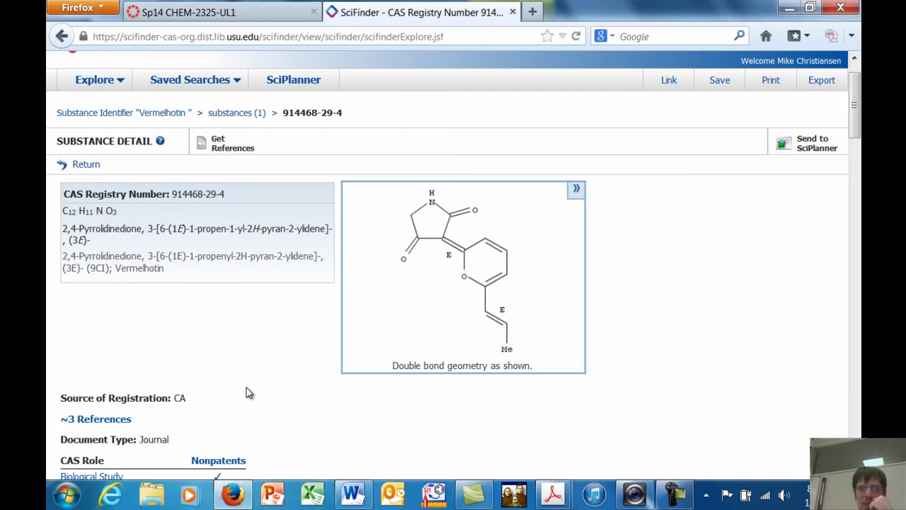
Retrieve the references for Vermelhotin without limiting the results to any study type
left_click(238, 156)
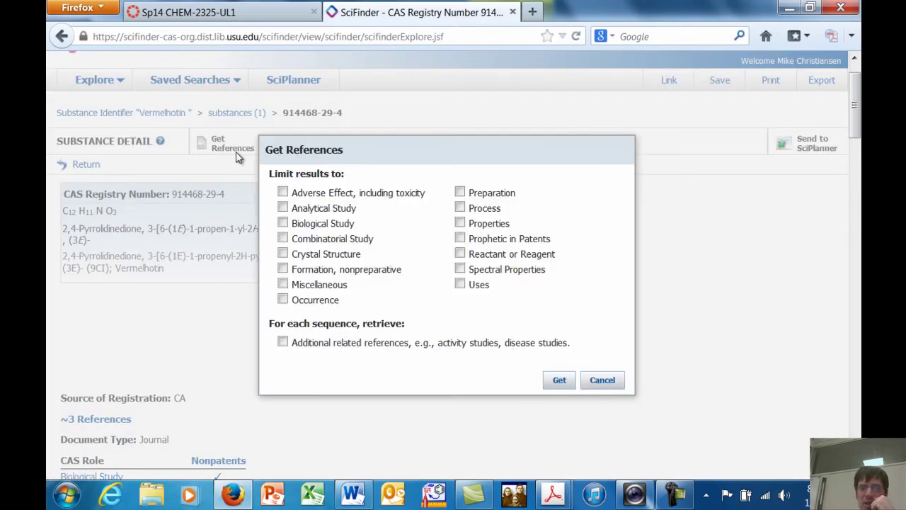
left_click(559, 380)
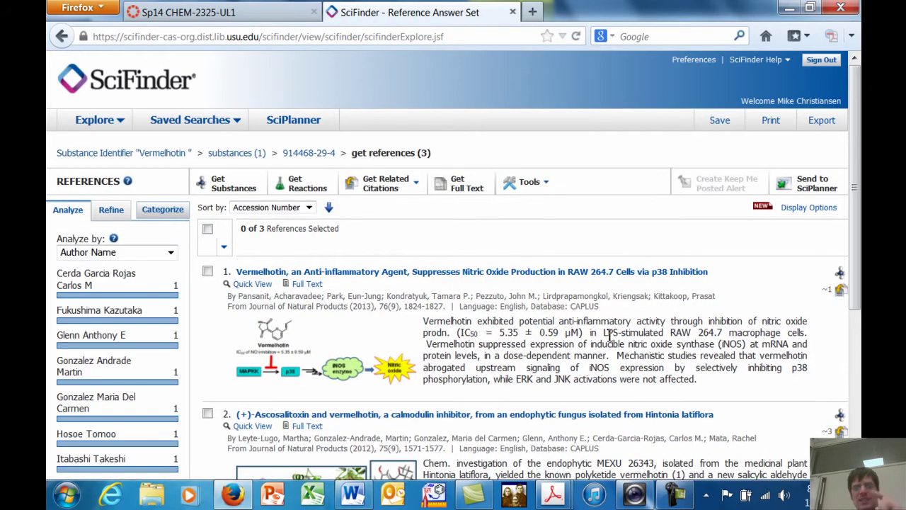
Switch to the Word summary and examine molecule 3, Boerhaavia N, and its table entries
left_click(356, 494)
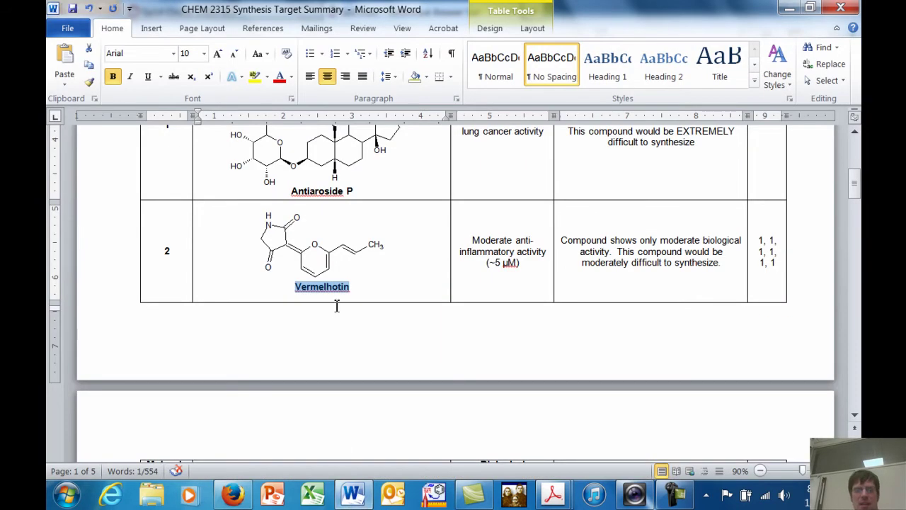
scroll(387, 423, "down", 3)
left_click(386, 425)
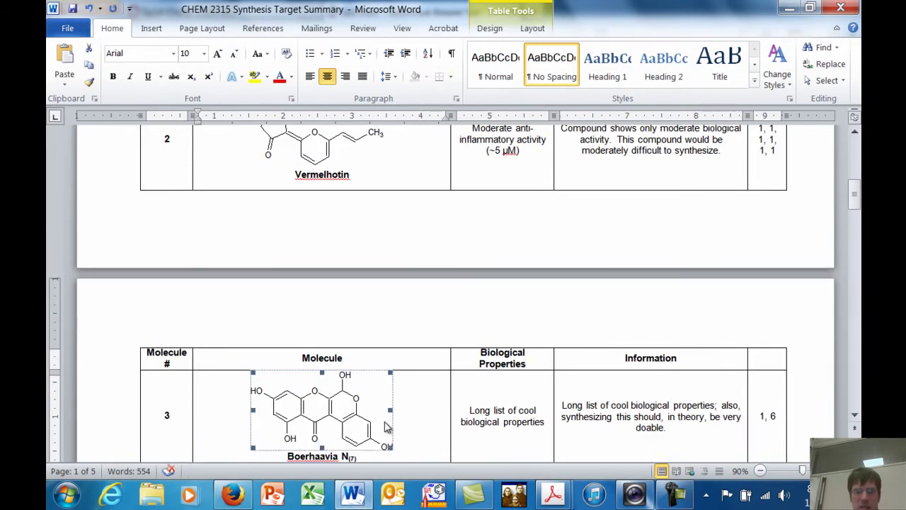
left_click(387, 423)
key("shift+Left")
scroll(387, 422, "down", 3)
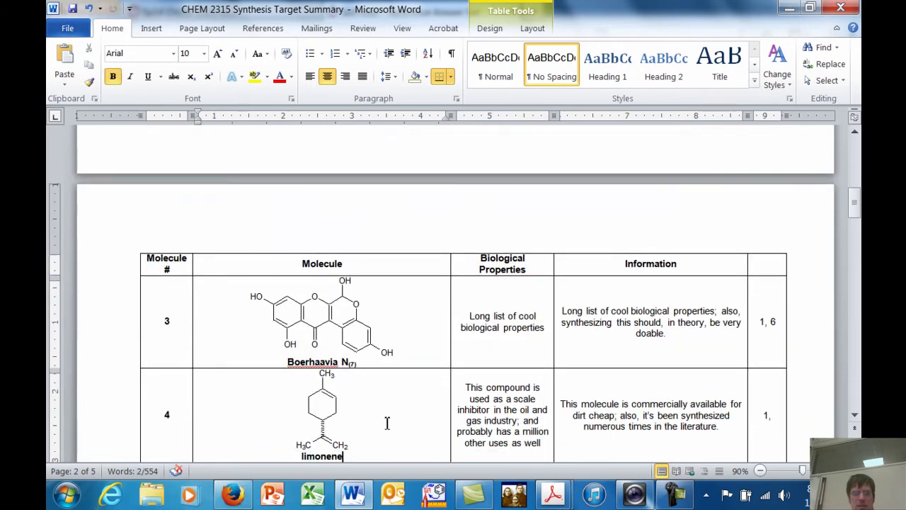
key("Right")
key("shift+Left")
key("Tab")
key("Left")
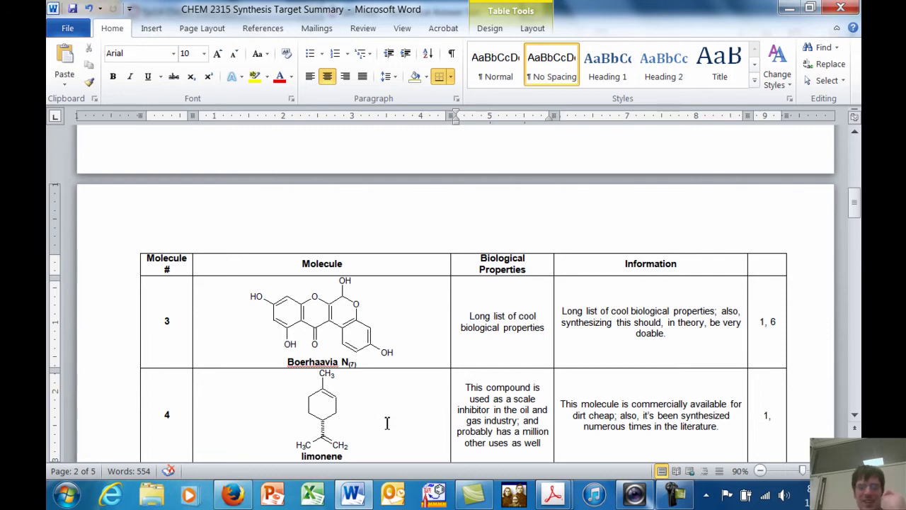
Return to SciFinder, start a new reaction structure query and open the non-Java structure editor
key("alt+Tab")
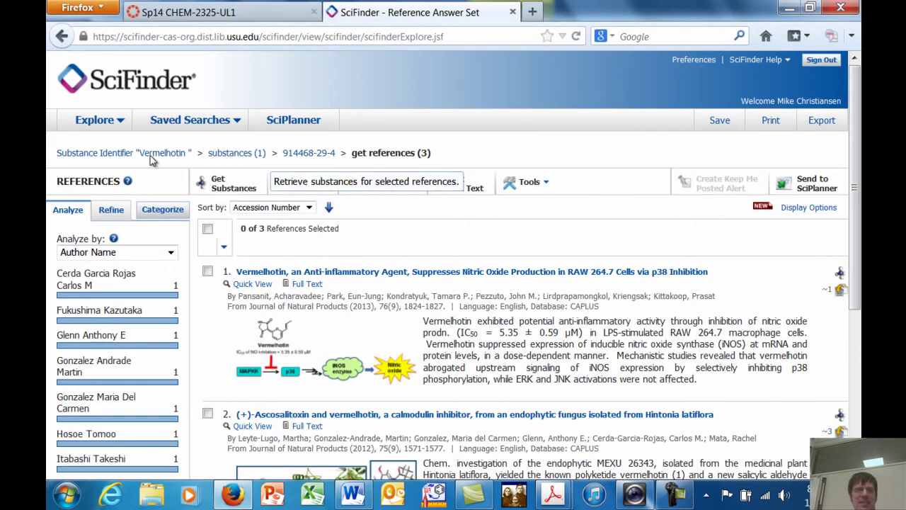
left_click(123, 152)
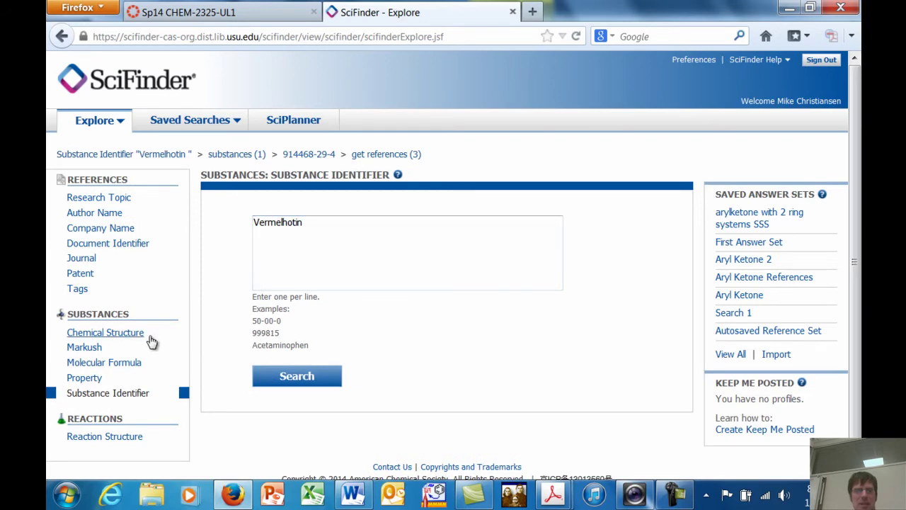
left_click(106, 437)
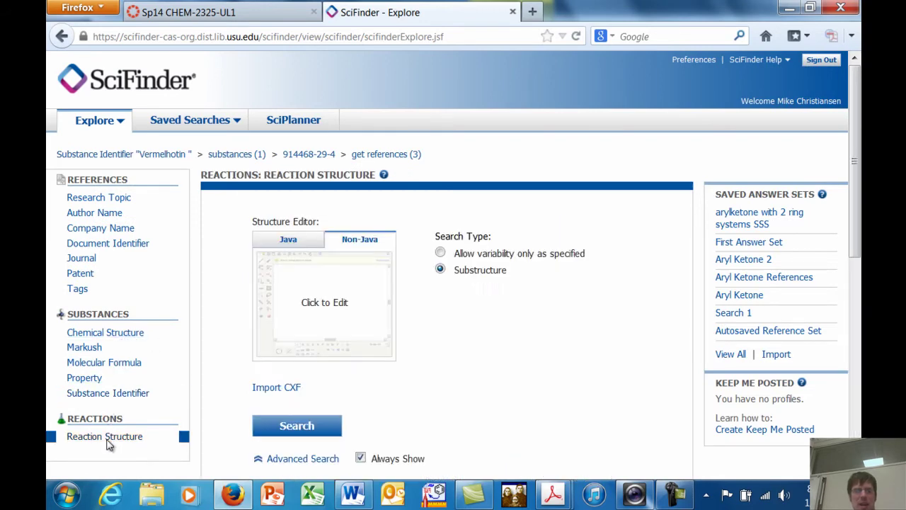
left_click(353, 277)
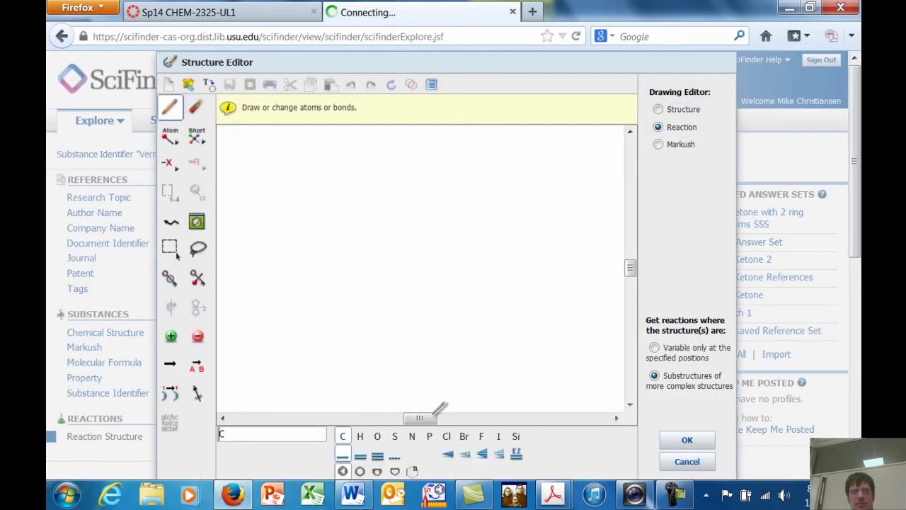
Draw a benzene ring with two cyclohexane rings fused to it in a row, following molecule 3 in the Word summary
left_click(343, 470)
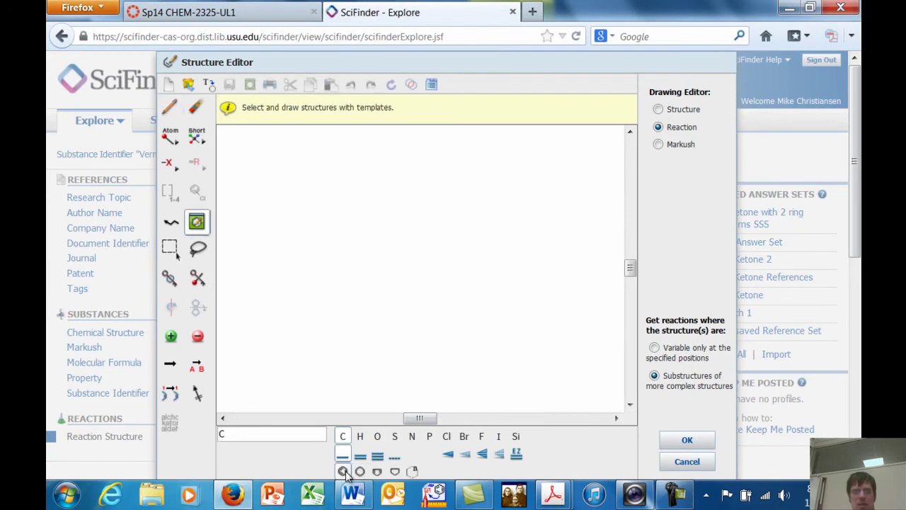
left_click(369, 256)
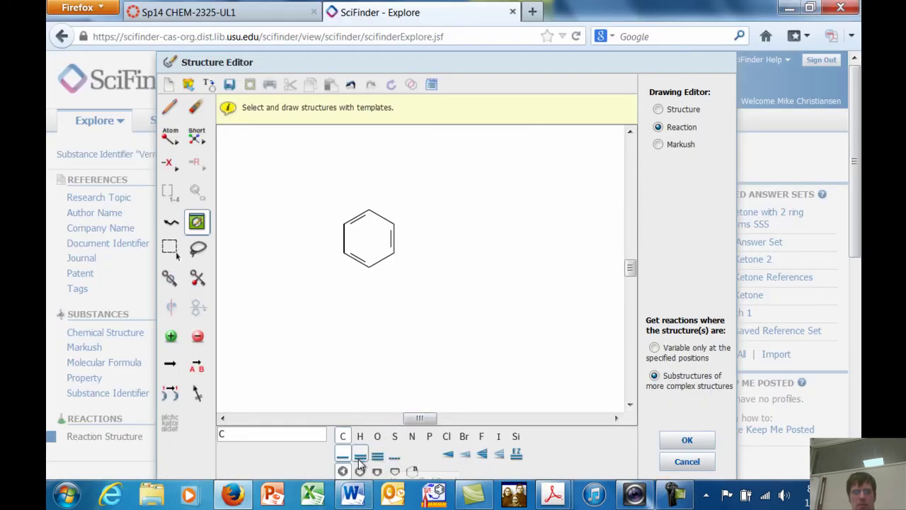
left_click(360, 471)
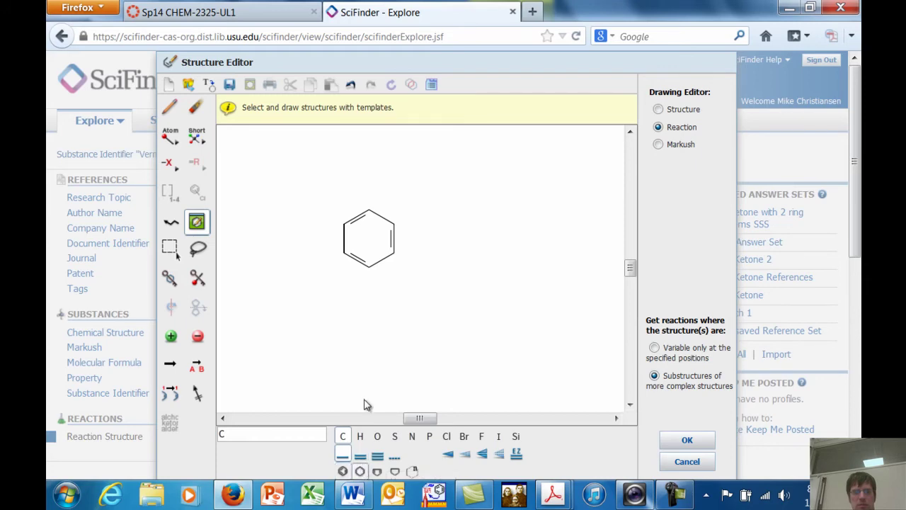
left_click(393, 232)
left_click(446, 232)
key("alt+Tab")
key("alt+Tab")
Change the middle ring's upper atom and the outer ring's upper outside atom to oxygen, comparing the drawing with molecule 3 in Word
left_click(378, 436)
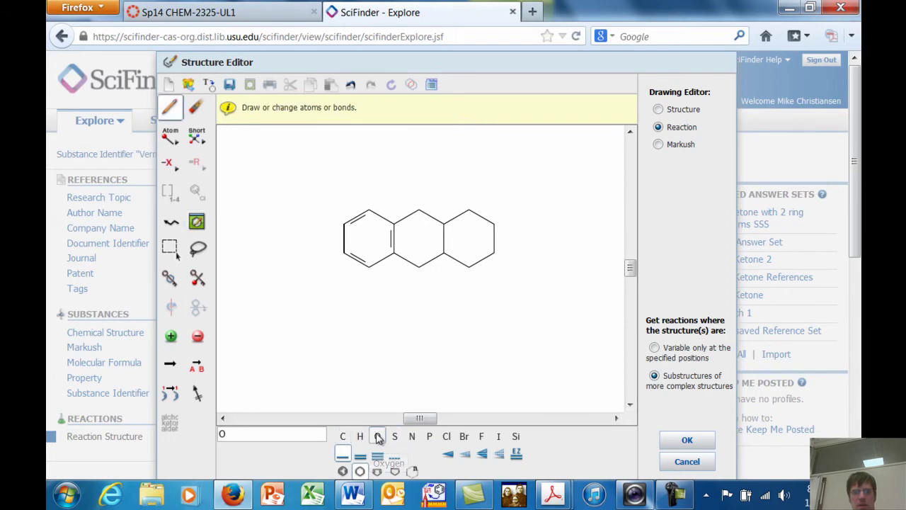
left_click(418, 210)
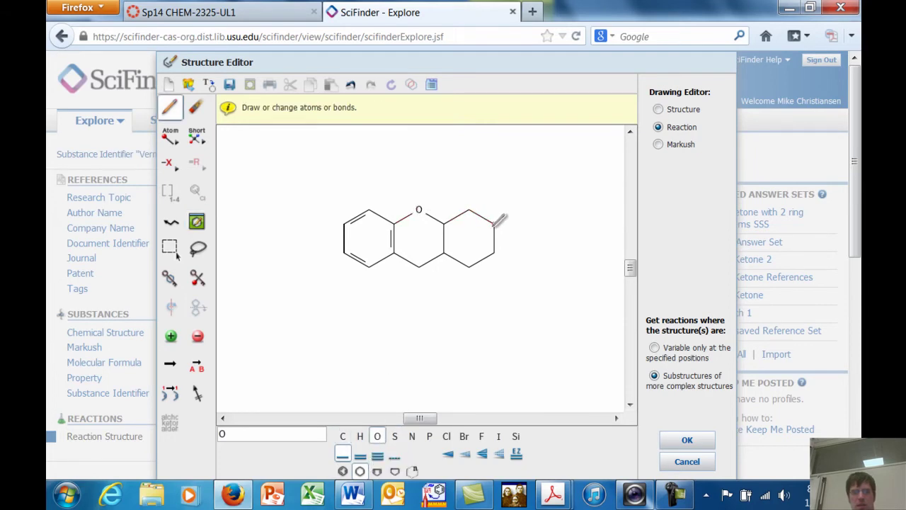
left_click(494, 225)
key("alt+Tab")
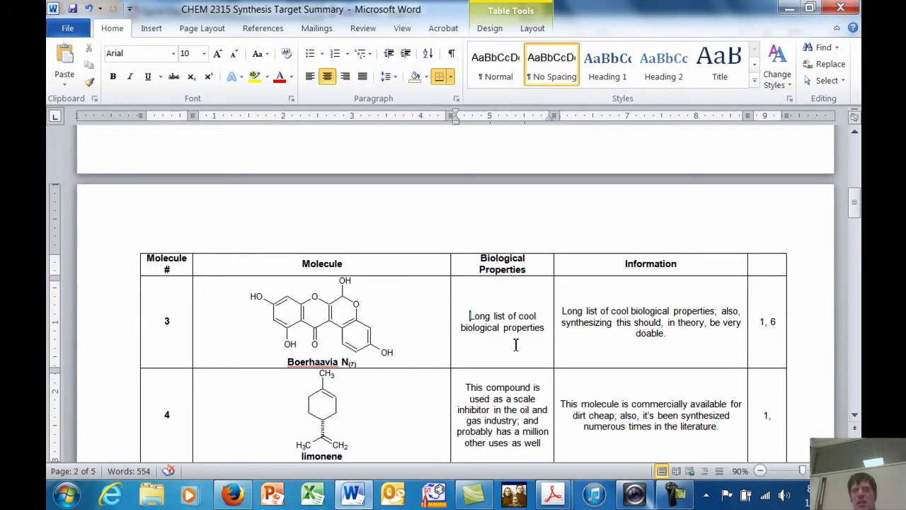
key("alt+Tab")
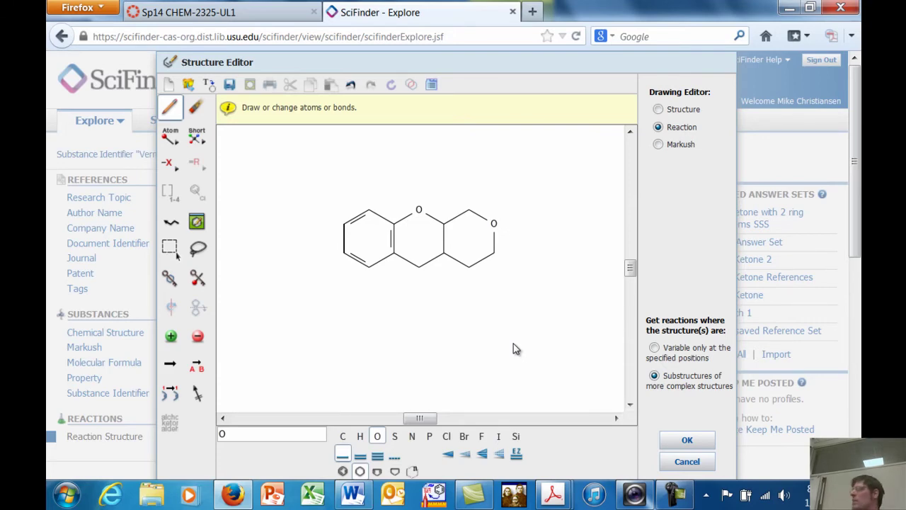
key("alt+Tab")
key("alt+Tab")
Accept the structure with any role and run a substructure reaction search
left_click(668, 439)
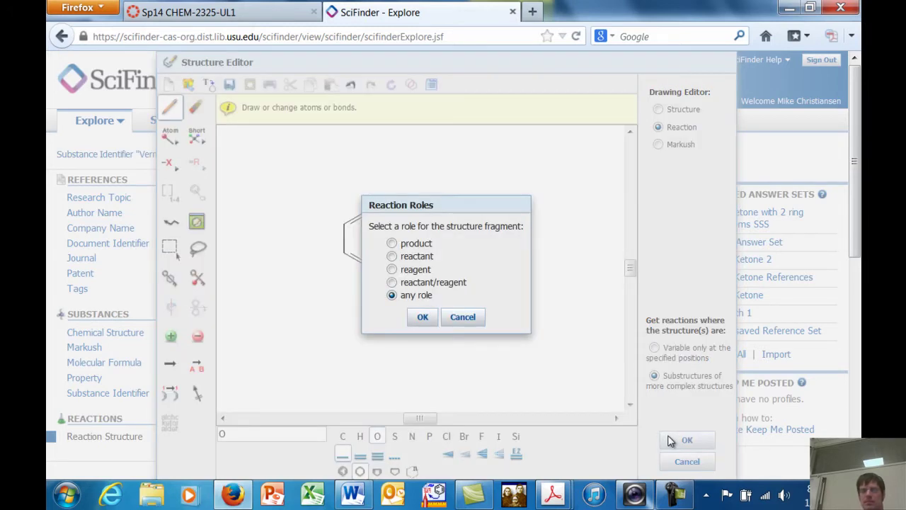
left_click(425, 320)
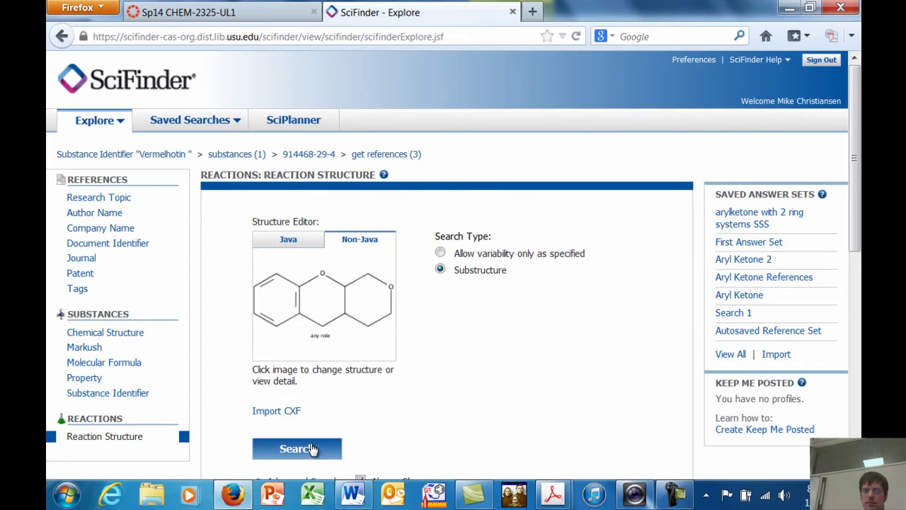
left_click(309, 449)
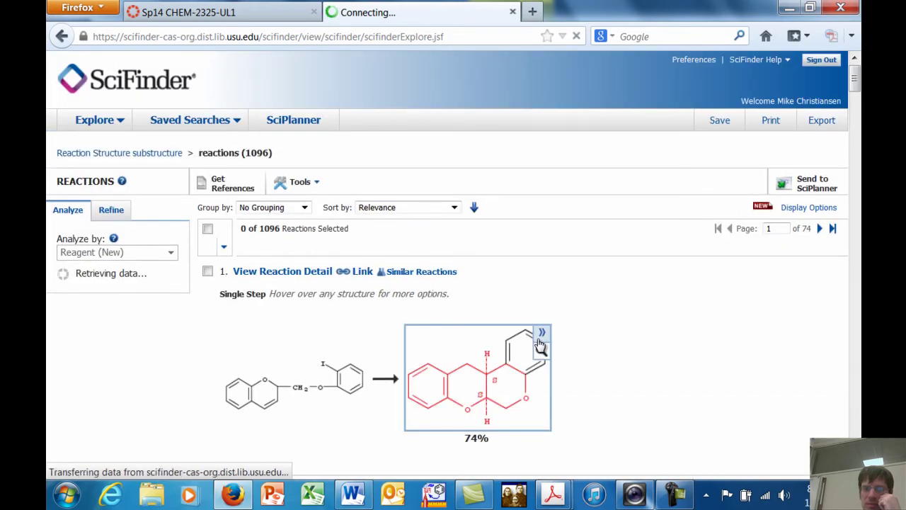
Look over the first reaction's scheme, conditions and reference, and return to the reaction structure query
scroll(537, 345, "down", 3)
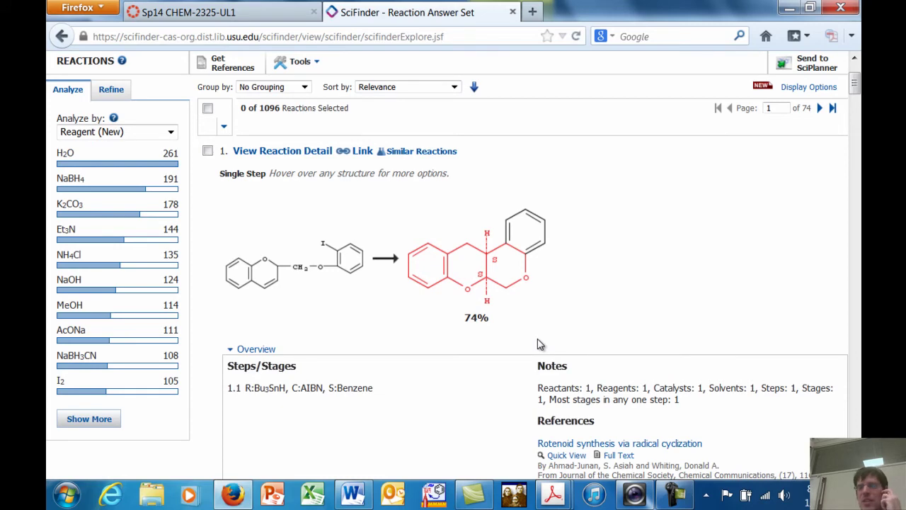
scroll(537, 345, "down", 3)
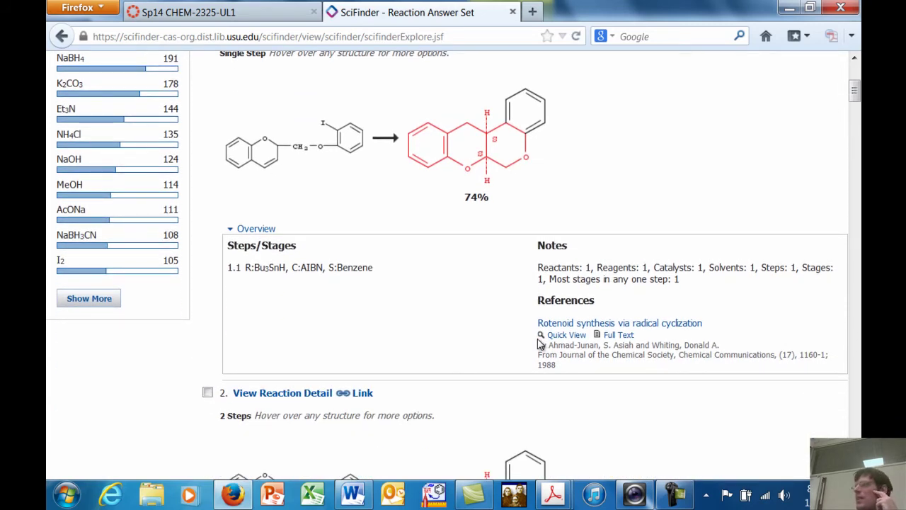
scroll(537, 345, "up", 6)
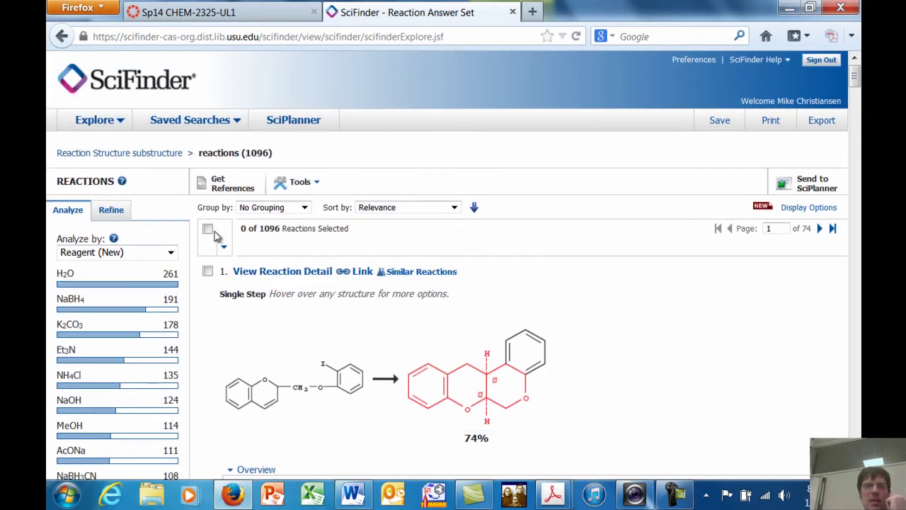
left_click(165, 160)
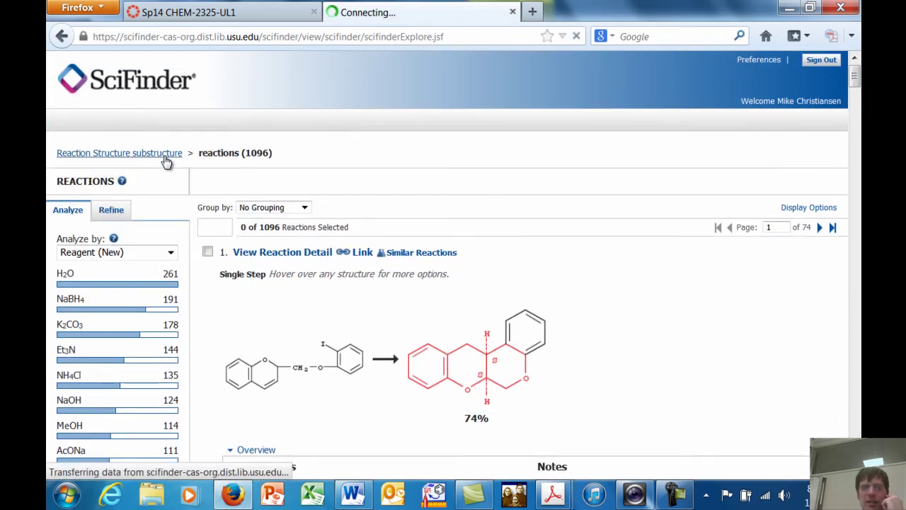
left_click(329, 319)
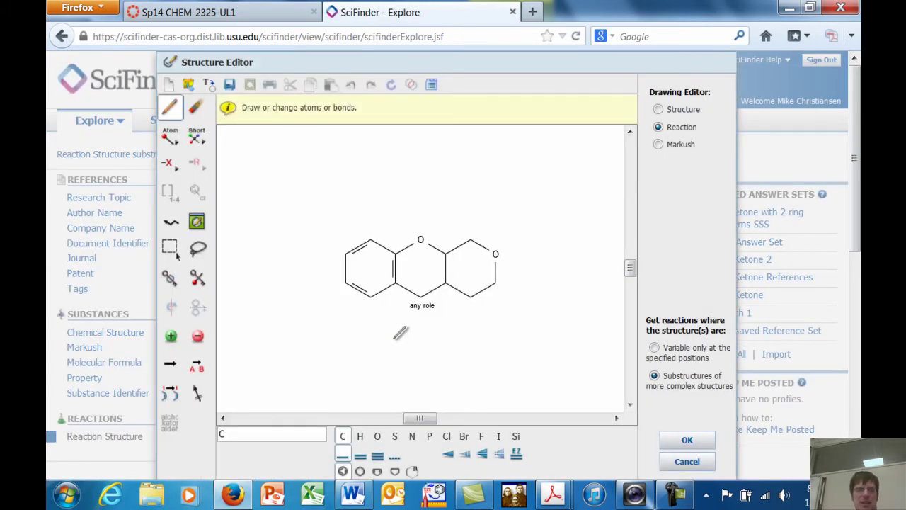
left_click(676, 468)
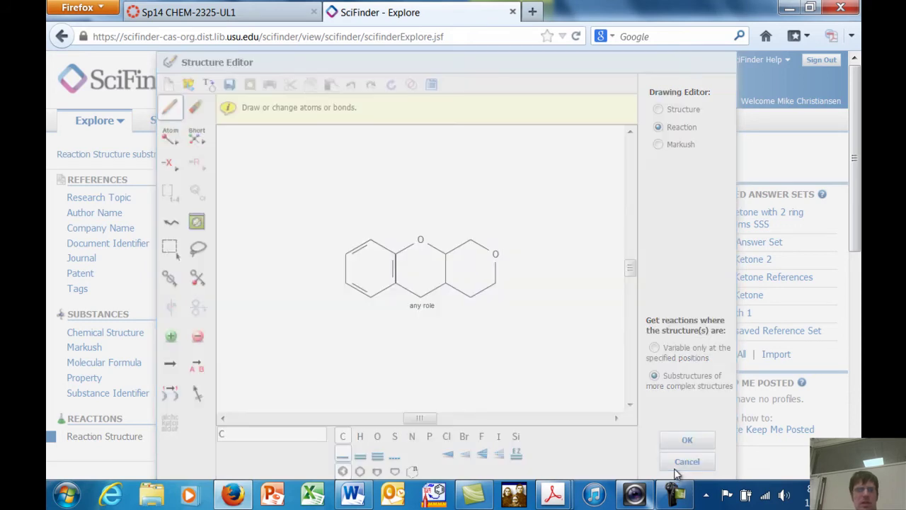
left_click(442, 293)
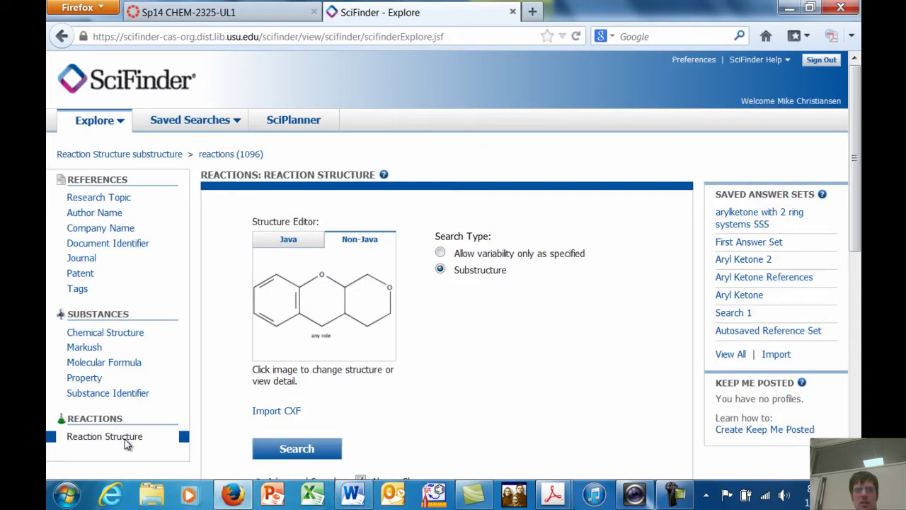
Reopen the query structure, check molecule 3 in Word, and fuse a cyclohexane ring to the lower outside bond of the outer oxygen ring
left_click(363, 310)
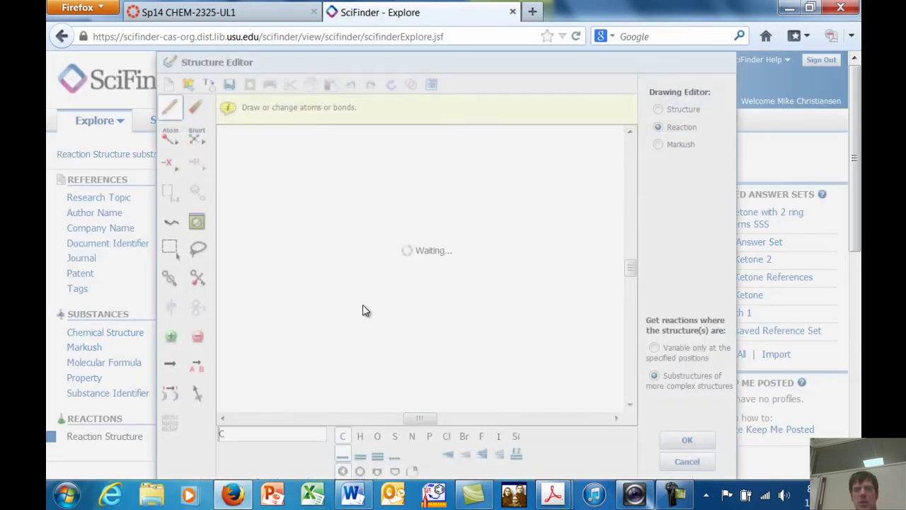
left_click(352, 494)
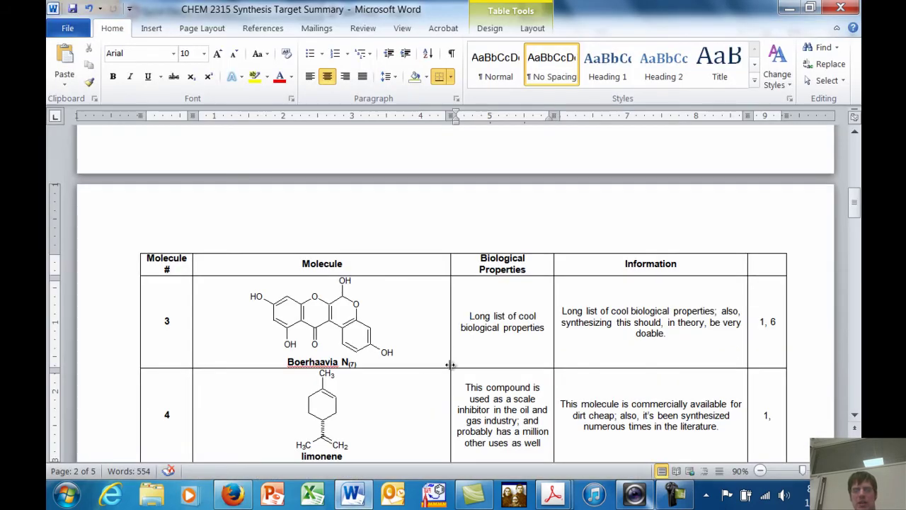
key("alt+Tab")
left_click(359, 471)
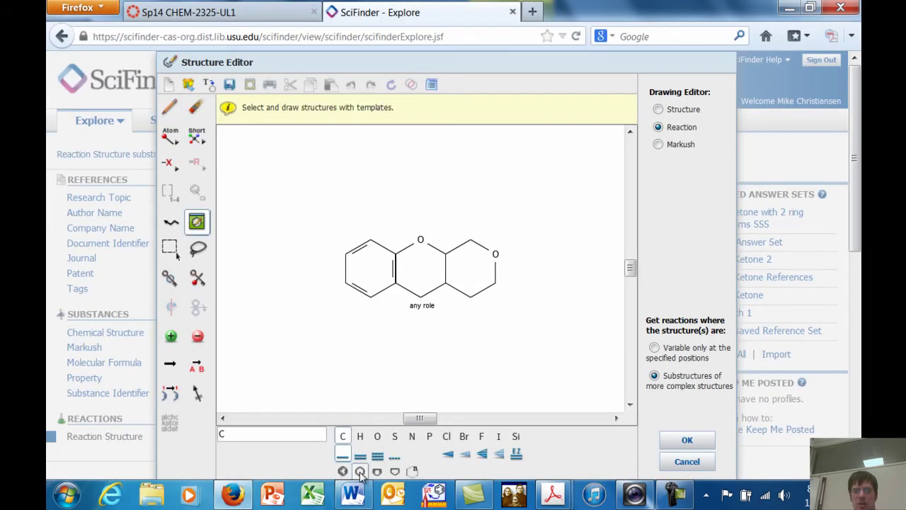
left_click(479, 285)
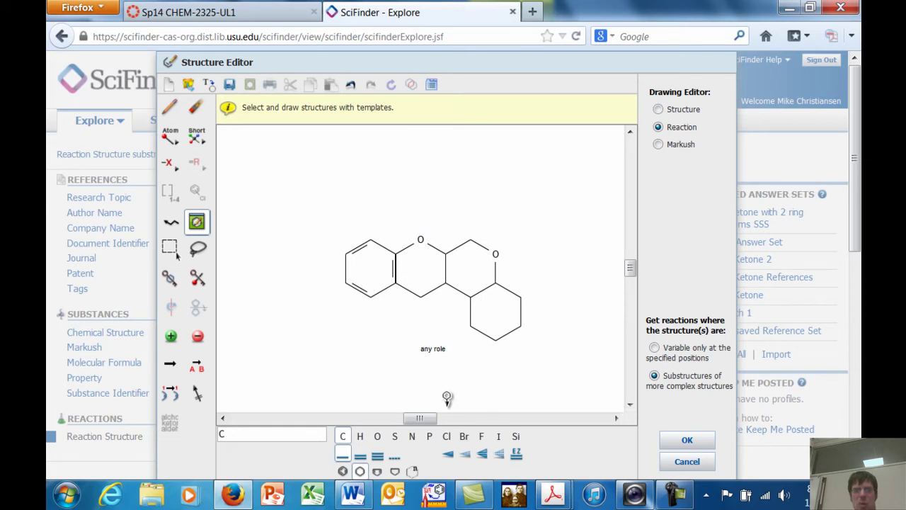
Turn the newly fused ring into a benzene ring by adding three alternating double bonds
left_click(359, 457)
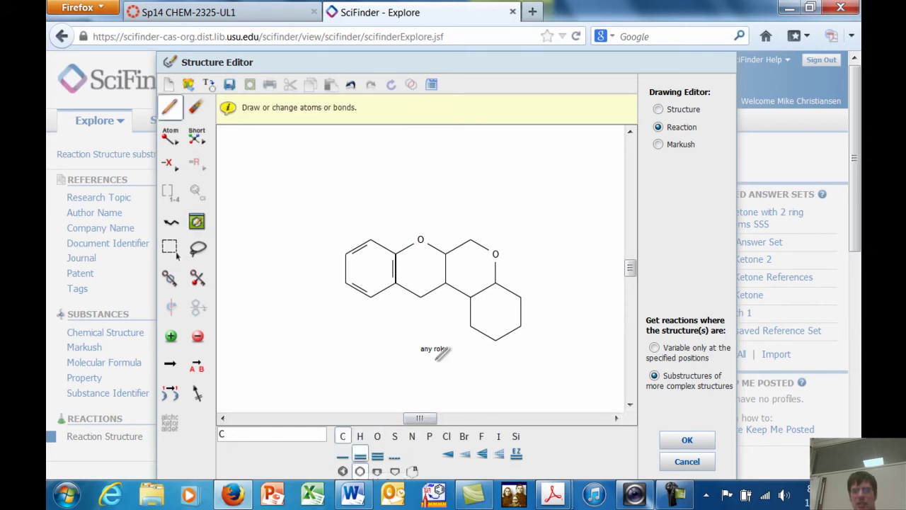
left_click(487, 286)
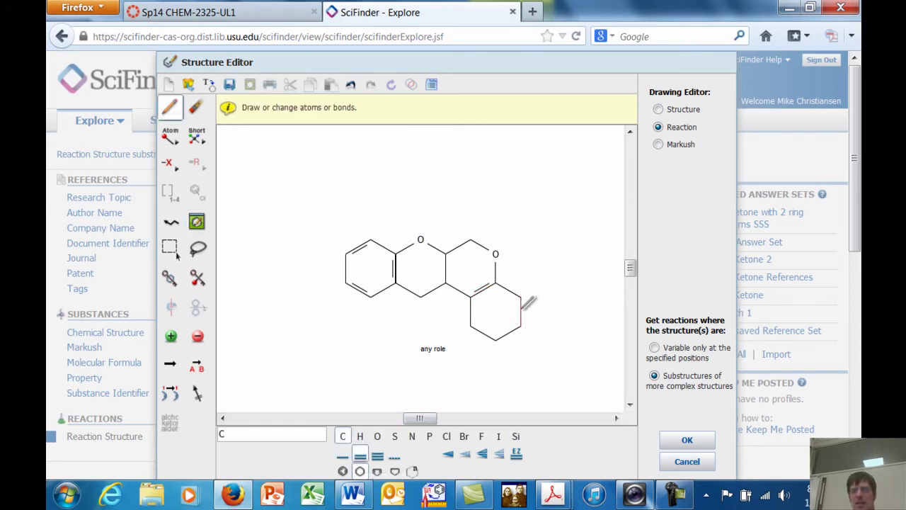
left_click(523, 308)
left_click(485, 330)
Accept the four-ring structure and run the substructure reaction search with it
left_click(679, 440)
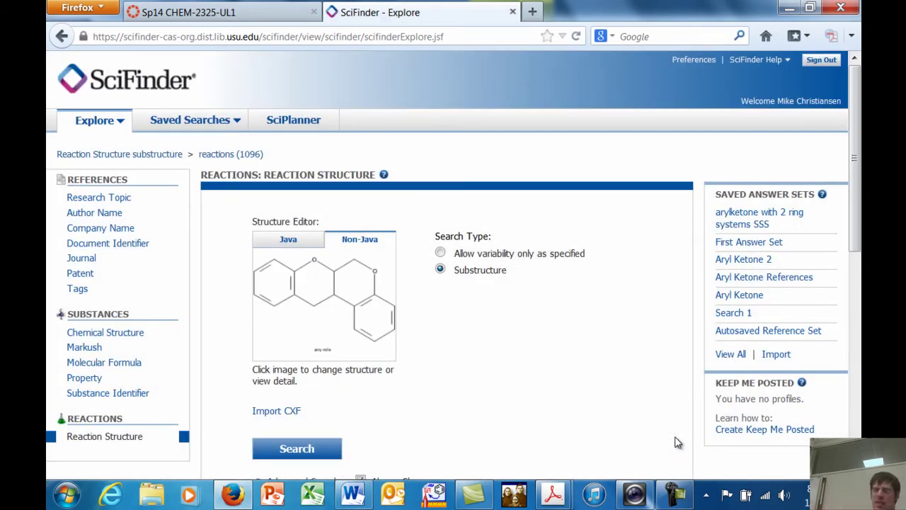
left_click(297, 449)
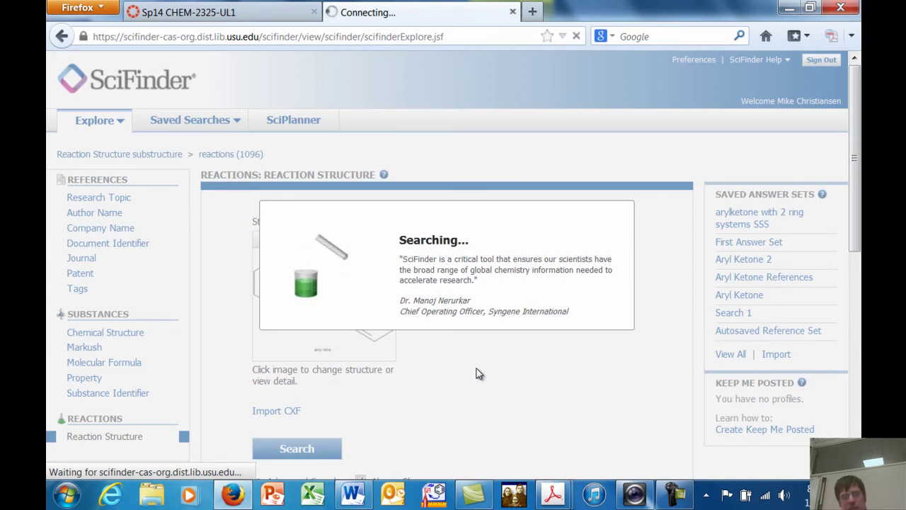
Run "Synthesize this" on the four-ring product of the first reaction in the answer set
key("alt+Tab")
key("alt+Tab")
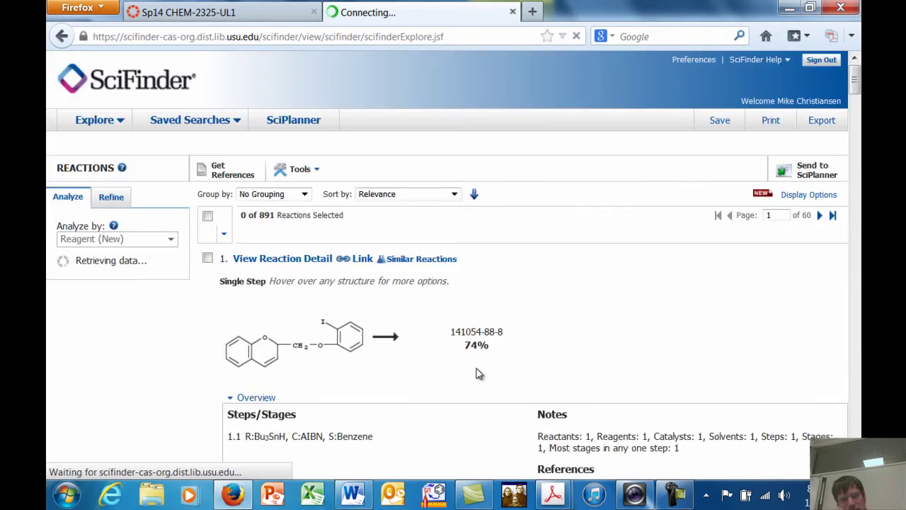
scroll(634, 362, "down", 4)
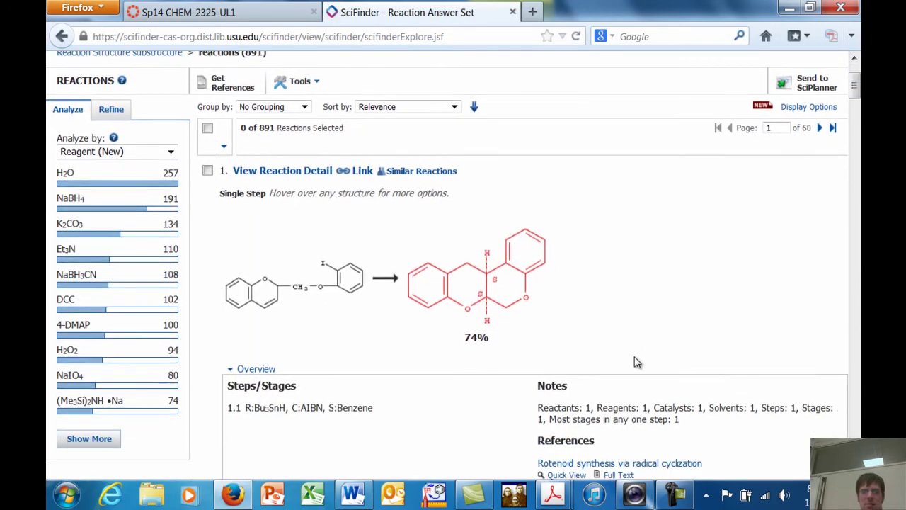
mouse_move(503, 191)
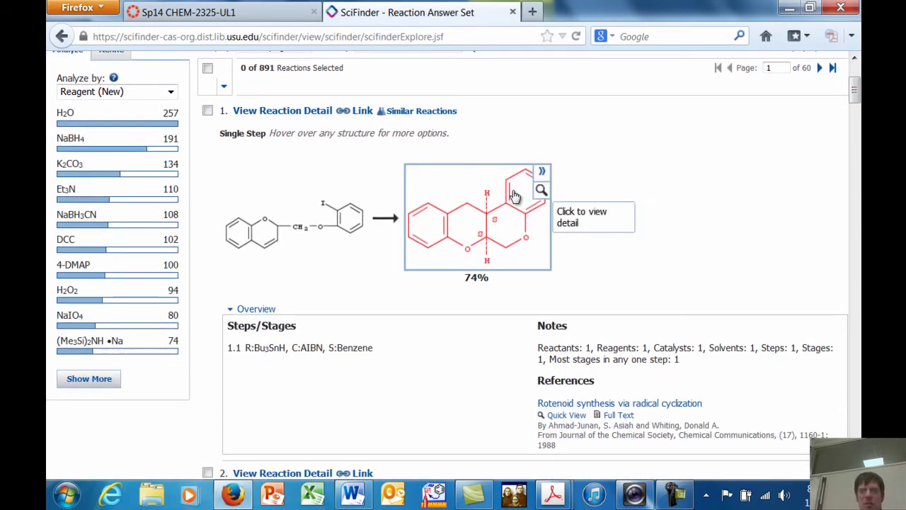
left_click(542, 174)
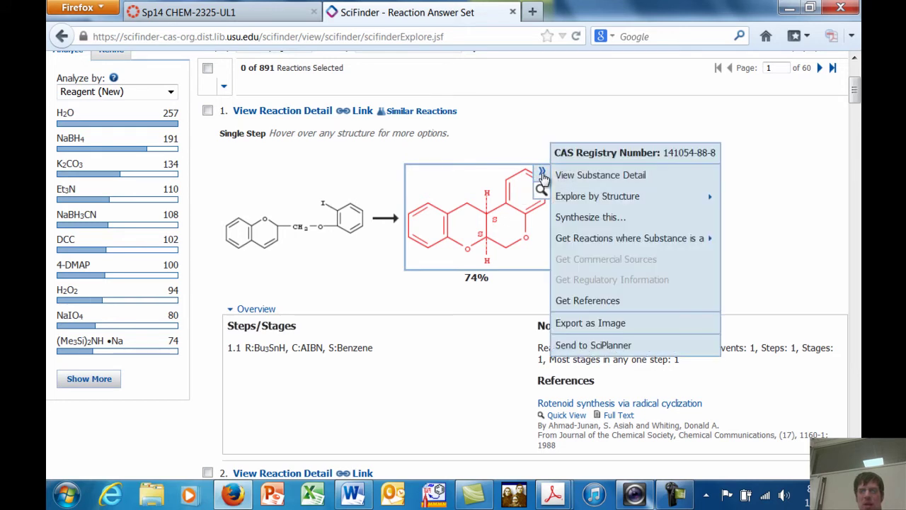
left_click(577, 219)
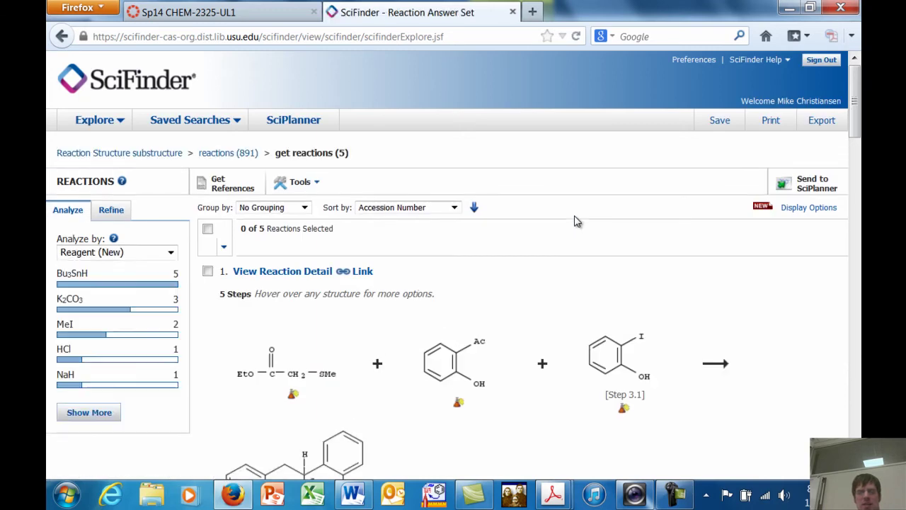
Examine the five-step synthesis route and compare its product with molecule 3 in the Word target summary
scroll(577, 222, "down", 5)
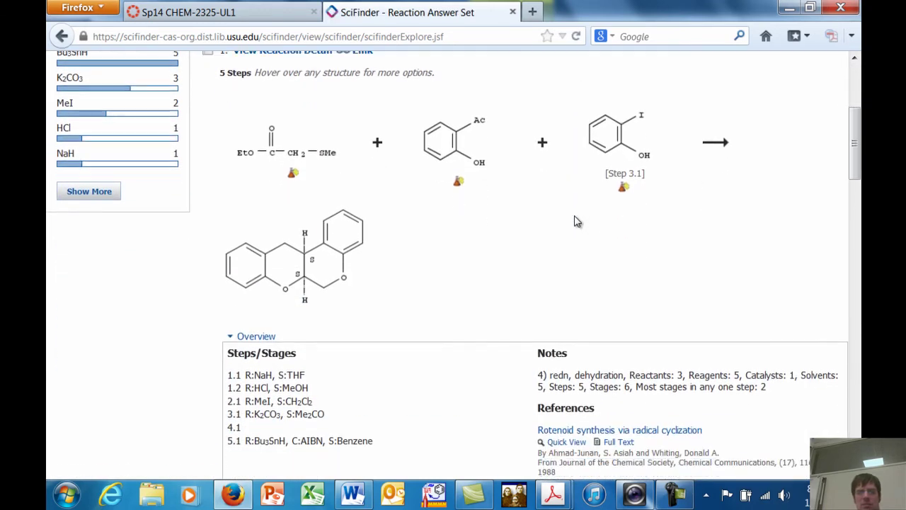
scroll(577, 221, "down", 4)
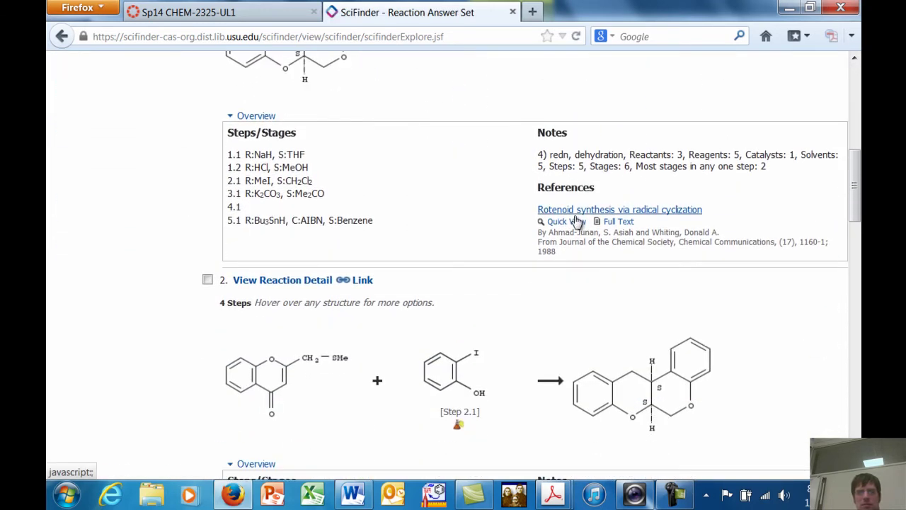
scroll(577, 221, "up", 2)
scroll(577, 221, "up", 8)
scroll(577, 222, "down", 4)
key("alt+Tab")
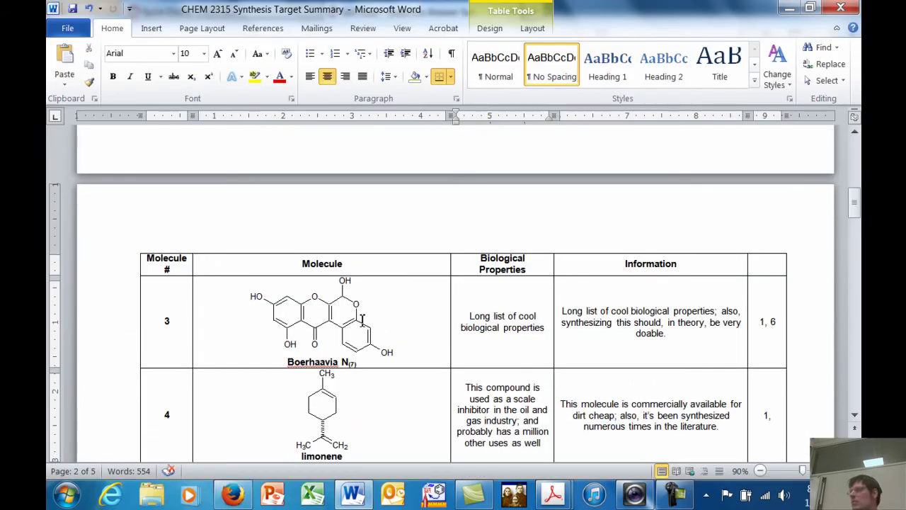
key("alt+Tab")
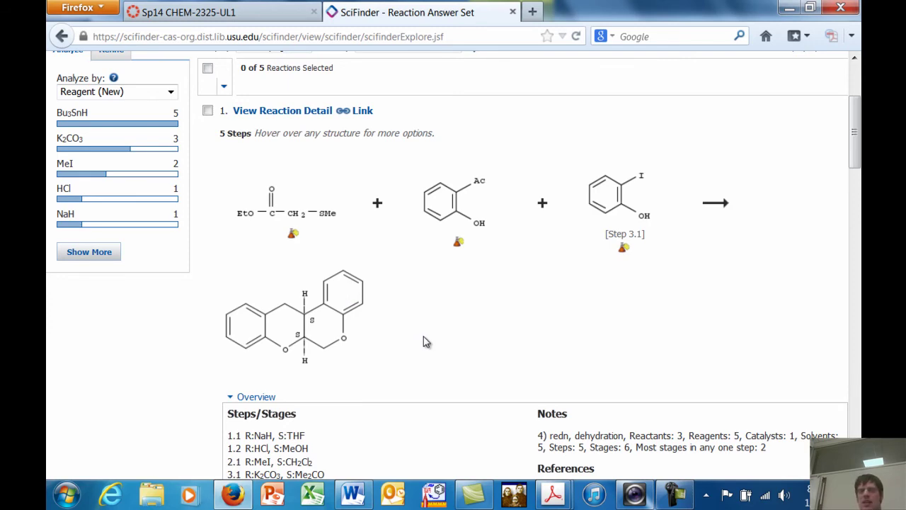
key("alt+Tab")
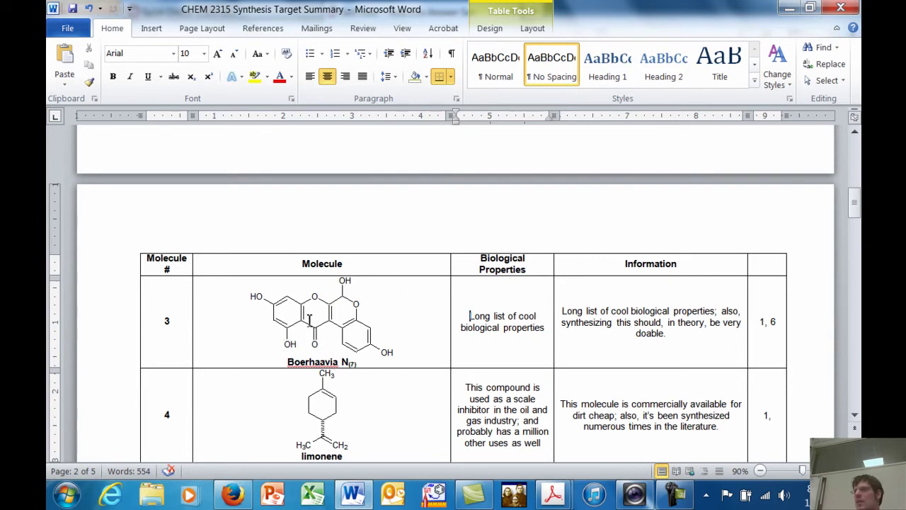
key("alt+Tab")
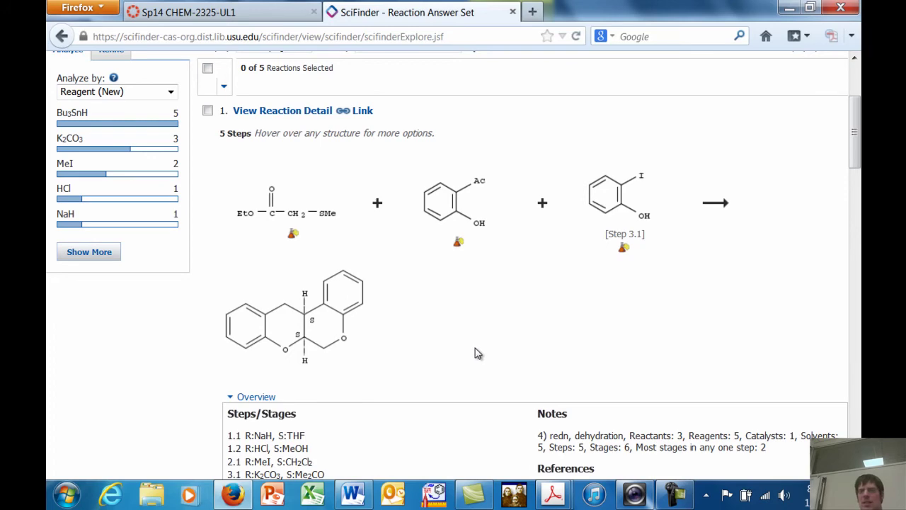
Read through the remaining synthesis routes, comparing their starting materials, reagents for each stage and references
scroll(477, 354, "down", 5)
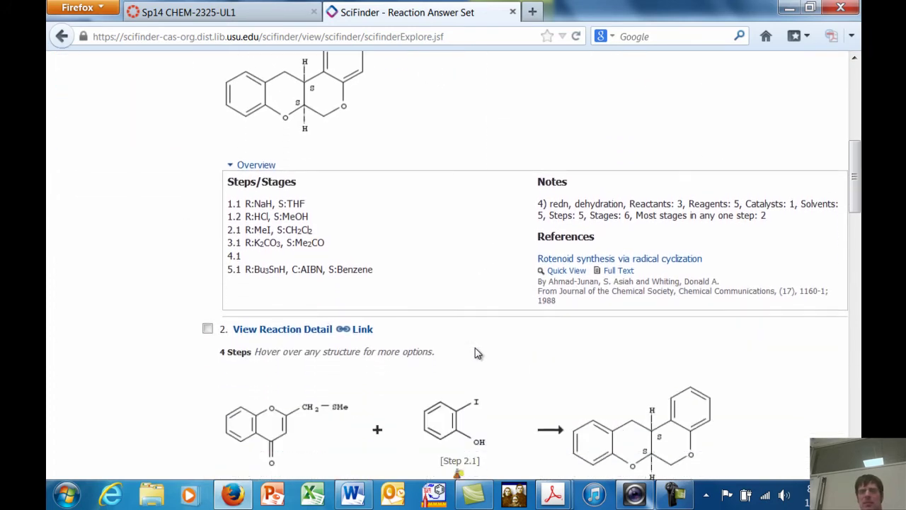
scroll(477, 353, "down", 5)
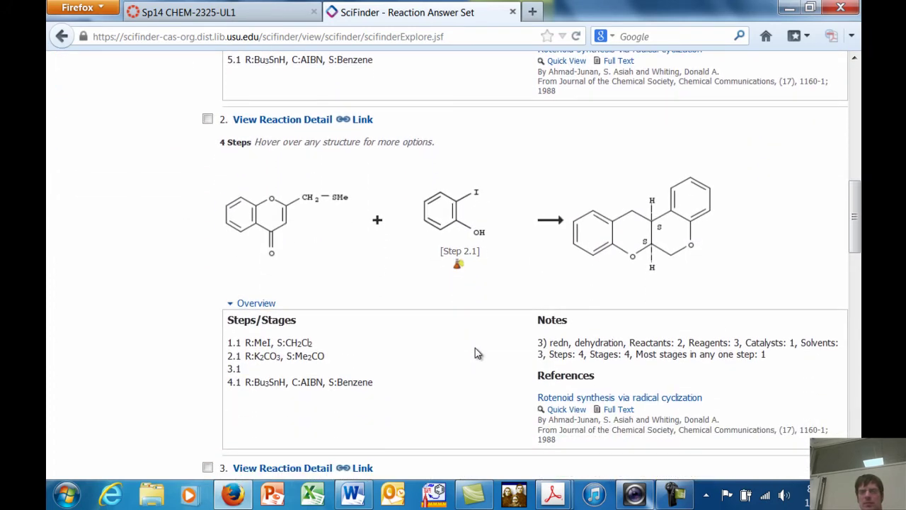
scroll(475, 348, "down", 1)
scroll(475, 348, "up", 7)
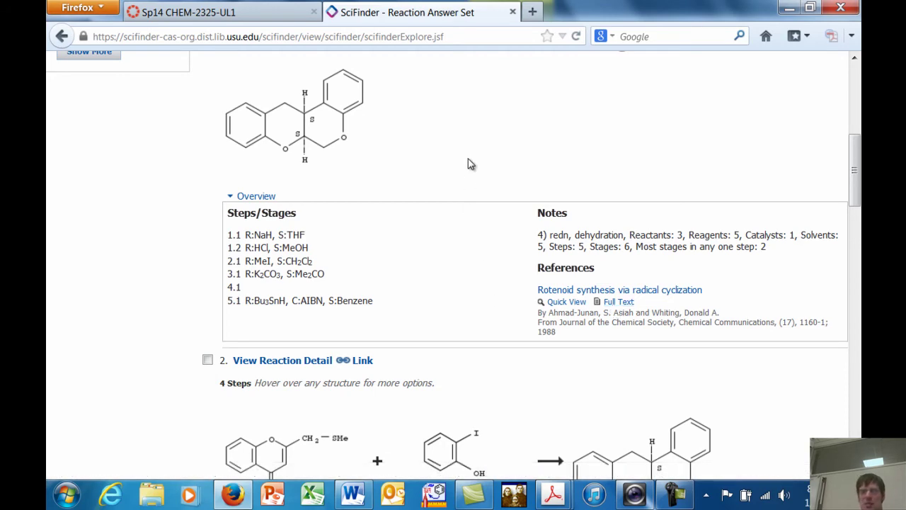
scroll(467, 165, "up", 4)
scroll(468, 164, "down", 2)
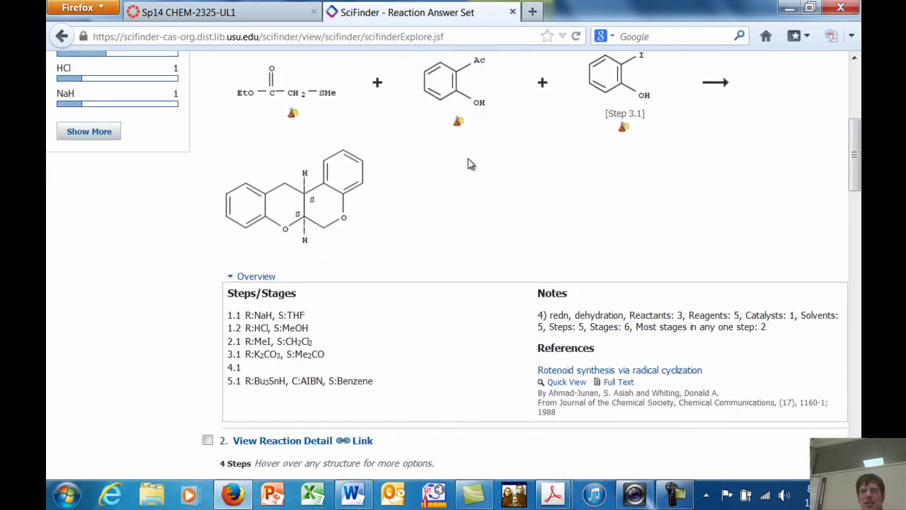
scroll(467, 164, "down", 10)
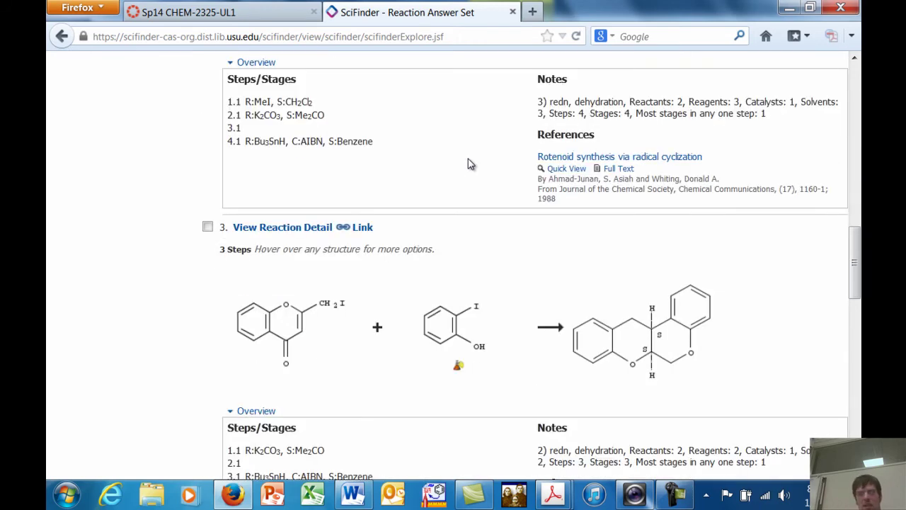
scroll(467, 164, "down", 5)
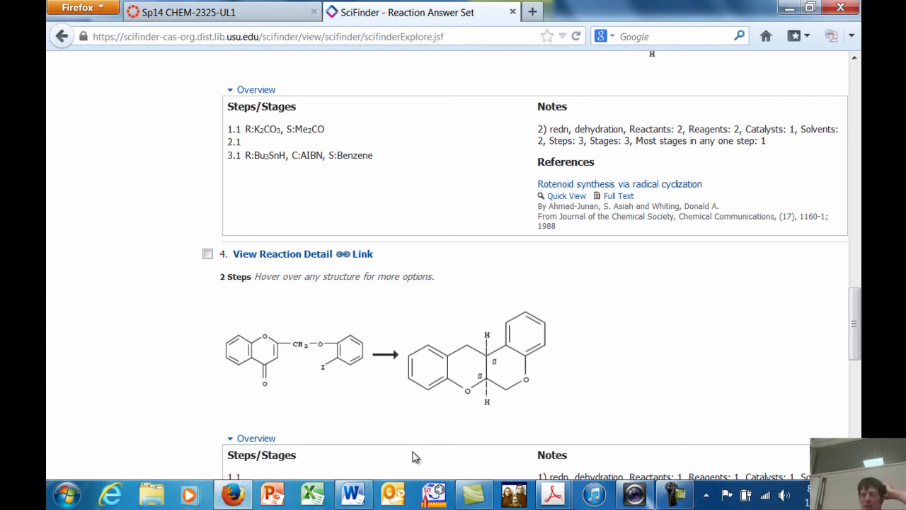
Switch to the CHEM 2315 Synthesis Target Summary in Word and review the entries for molecules 3 and 2
mouse_move(358, 497)
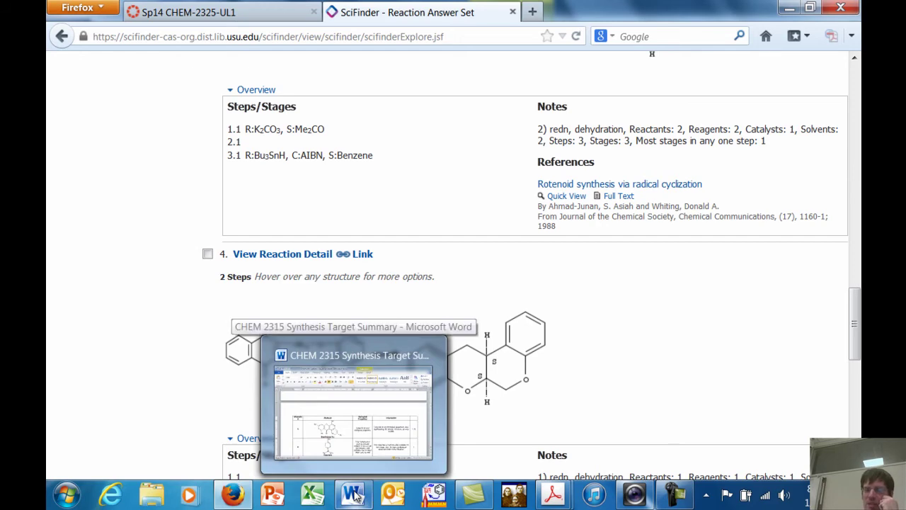
left_click(357, 406)
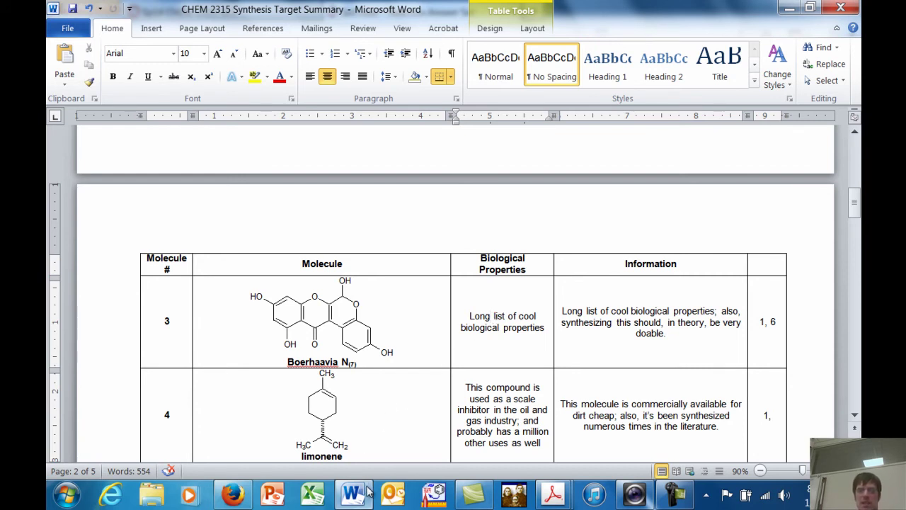
left_click(420, 337)
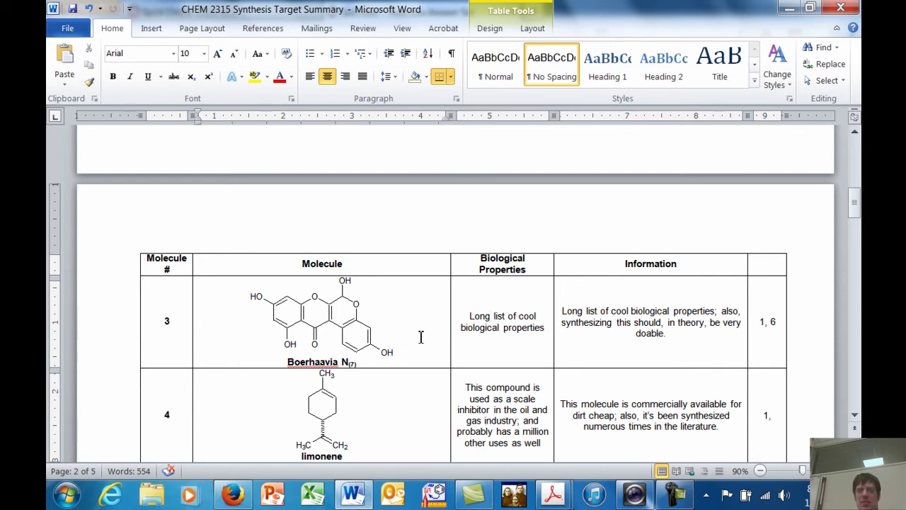
left_click(494, 318)
scroll(495, 318, "up", 3)
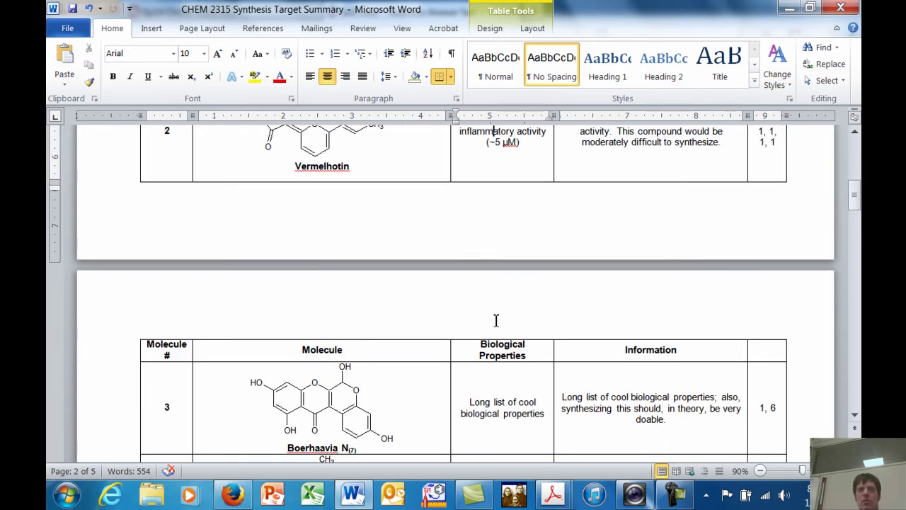
scroll(496, 320, "up", 4)
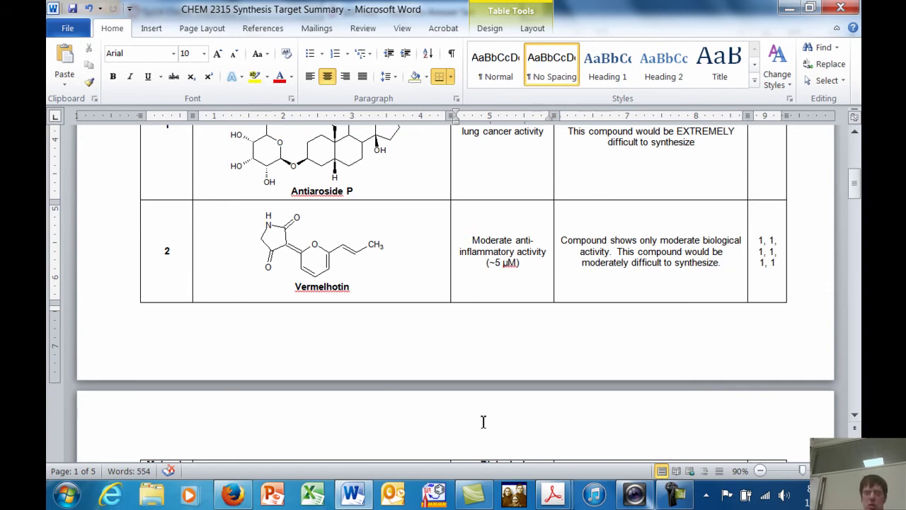
Switch to 2325 Schedule.pdf in Acrobat and check the current date in the system calendar
mouse_move(552, 494)
left_click(620, 405)
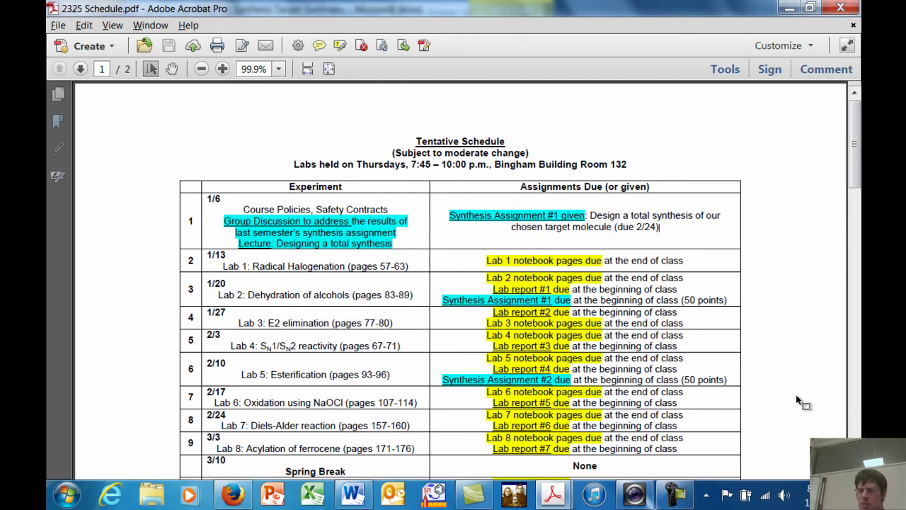
left_click(893, 494)
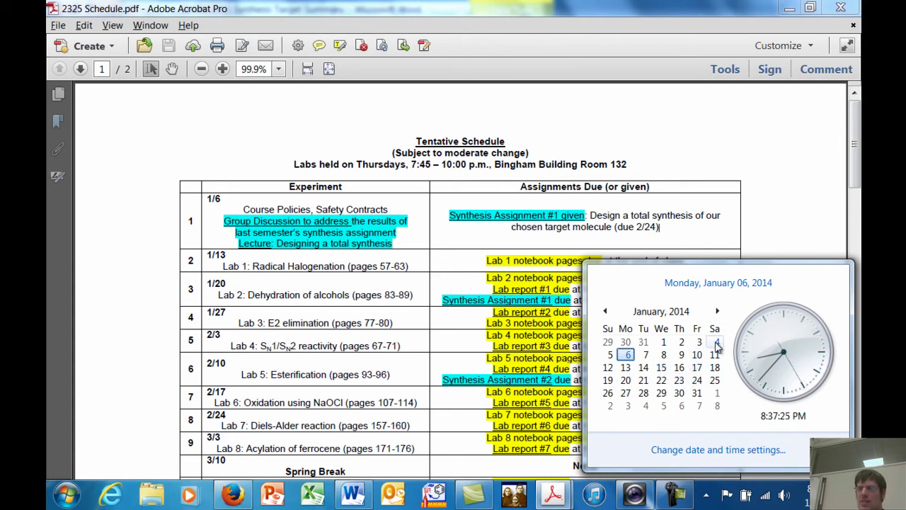
left_click(713, 222)
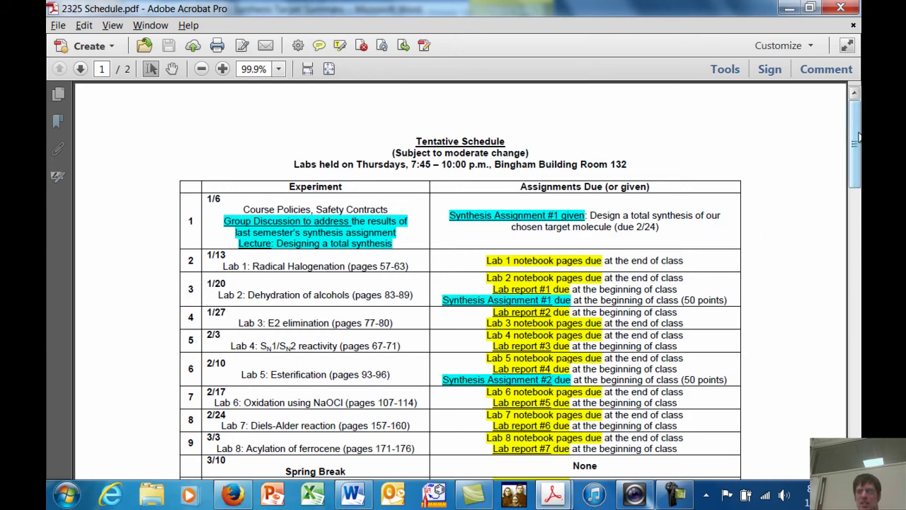
Read the tentative lab schedule through week 15, noting the synthesis assignment due dates and the total synthesis experiments
left_click_drag(857, 138, 855, 184)
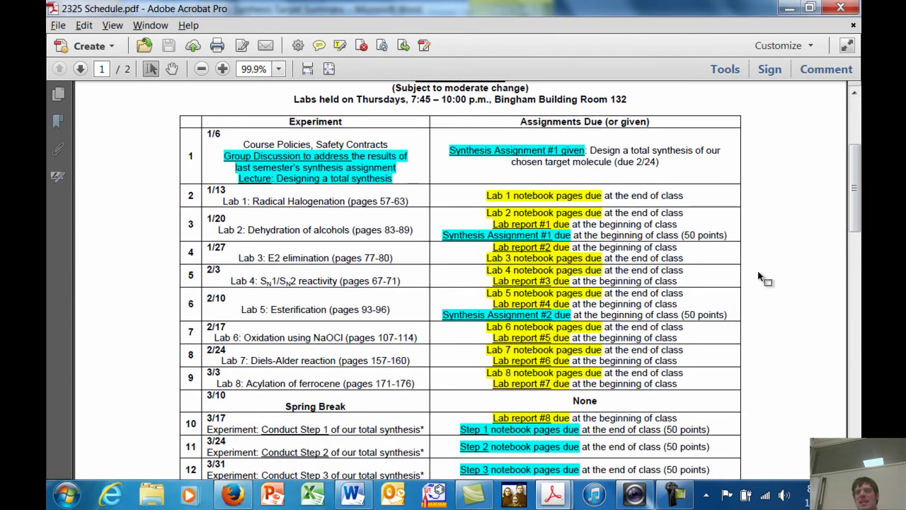
left_click_drag(855, 199, 856, 225)
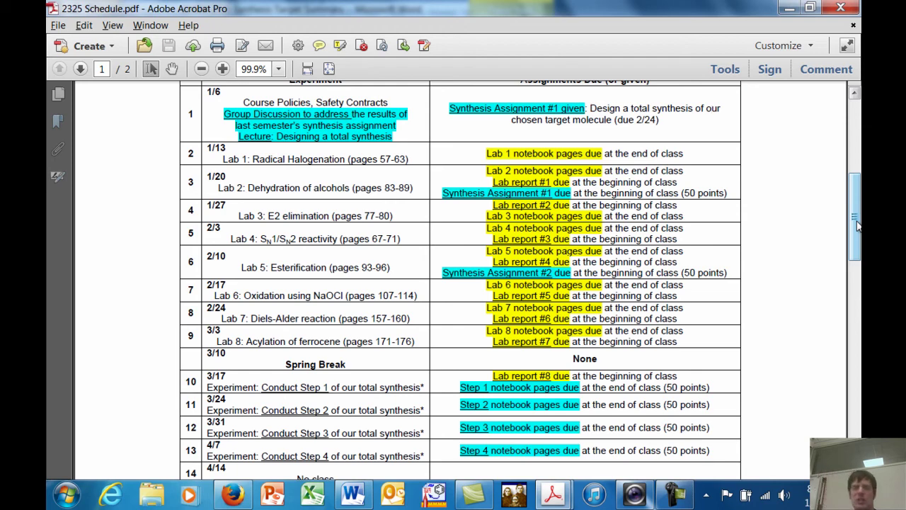
left_click_drag(856, 225, 855, 256)
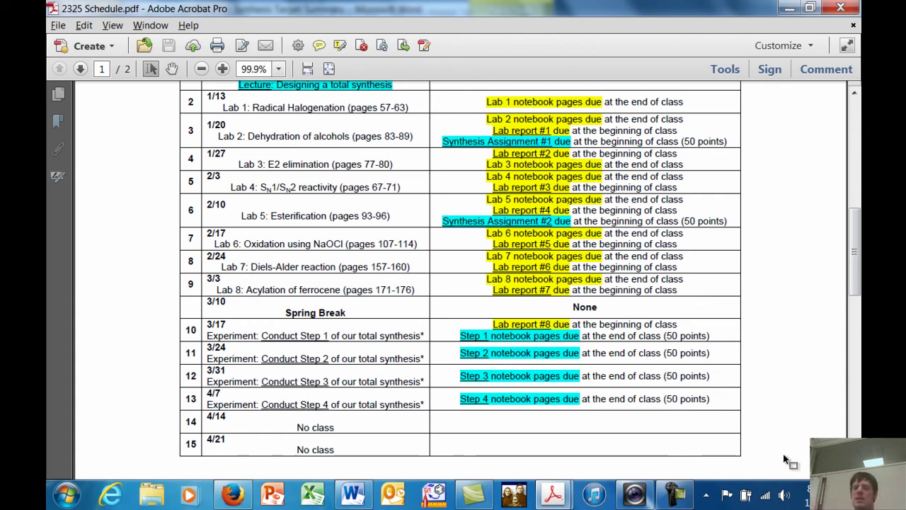
left_click_drag(855, 255, 854, 142)
Return to SciFinder in Firefox and open the Research Topic search for references
key("alt+Tab")
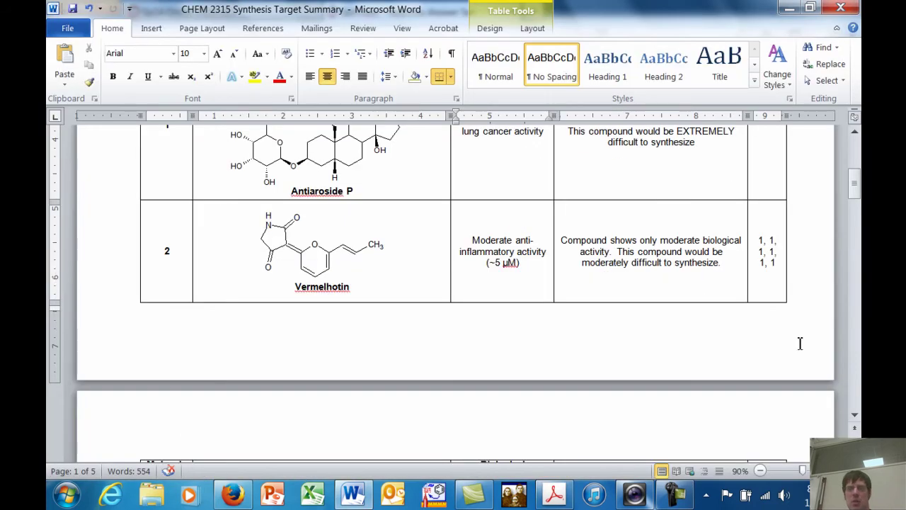
left_click(232, 494)
mouse_move(291, 352)
left_click_drag(854, 322, 853, 83)
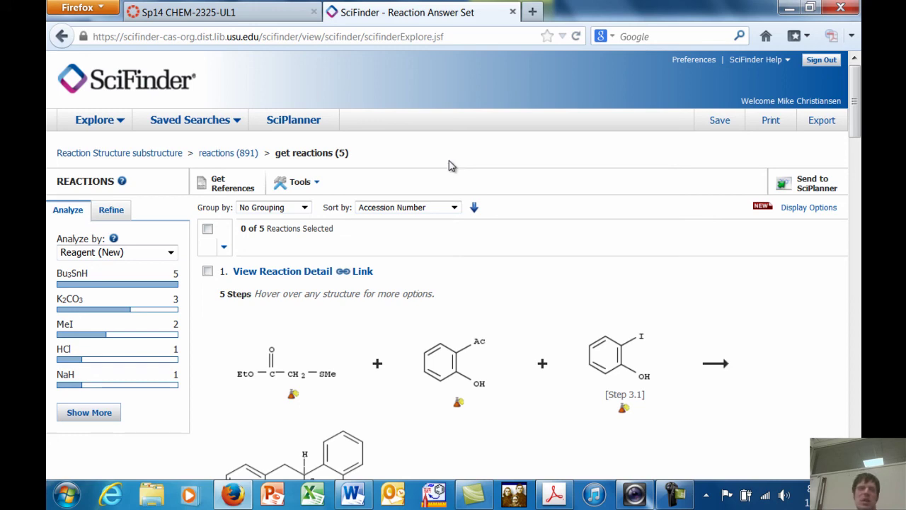
left_click(94, 122)
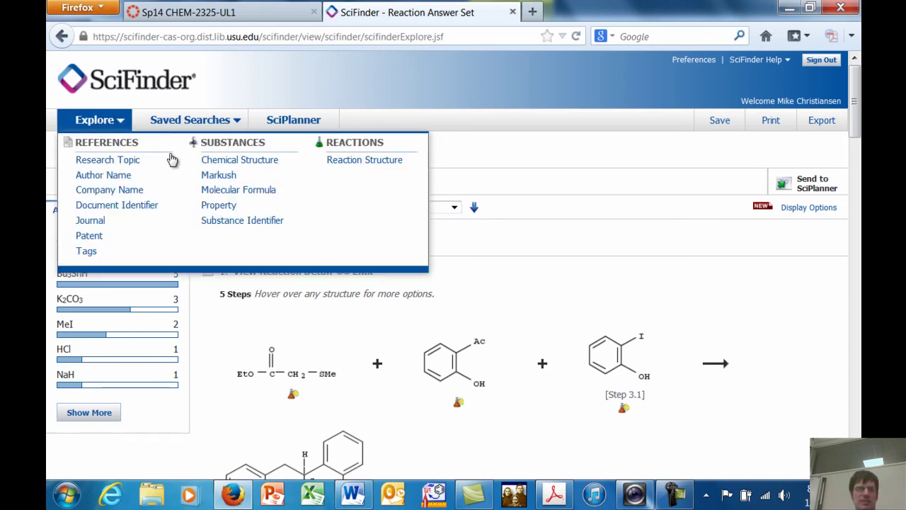
left_click(128, 164)
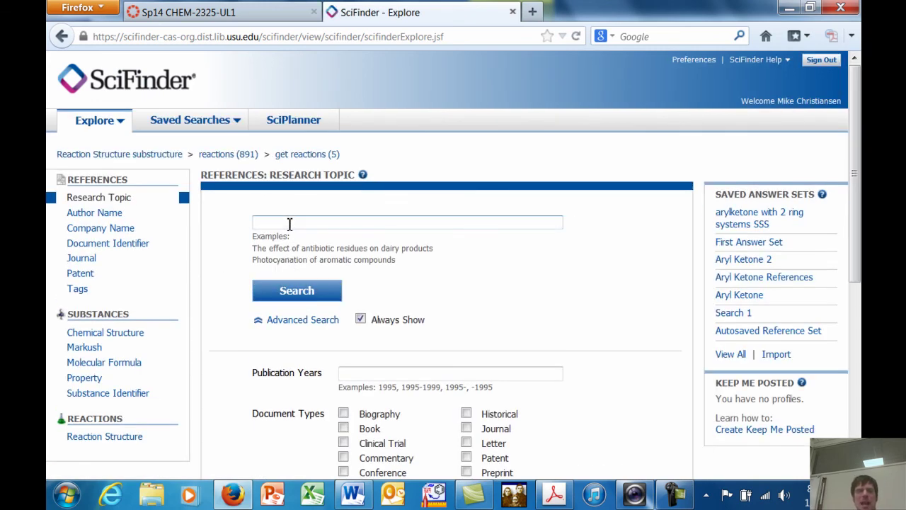
Search the references for the research topic "acne buffalo"
left_click(289, 224)
type("acne")
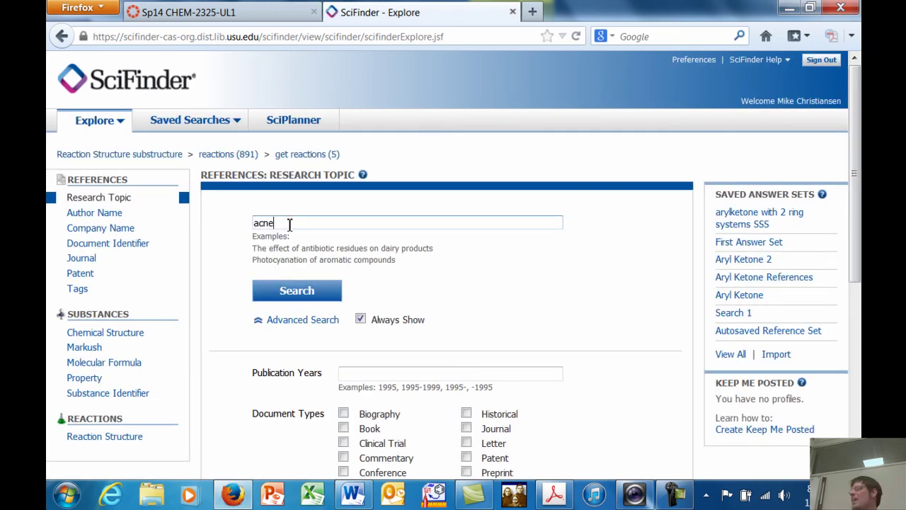
type(" buffalo")
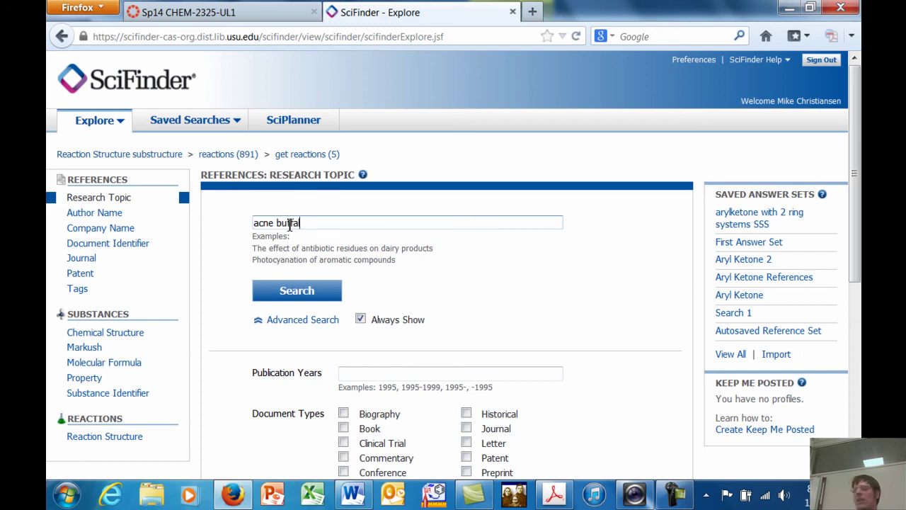
left_click(284, 295)
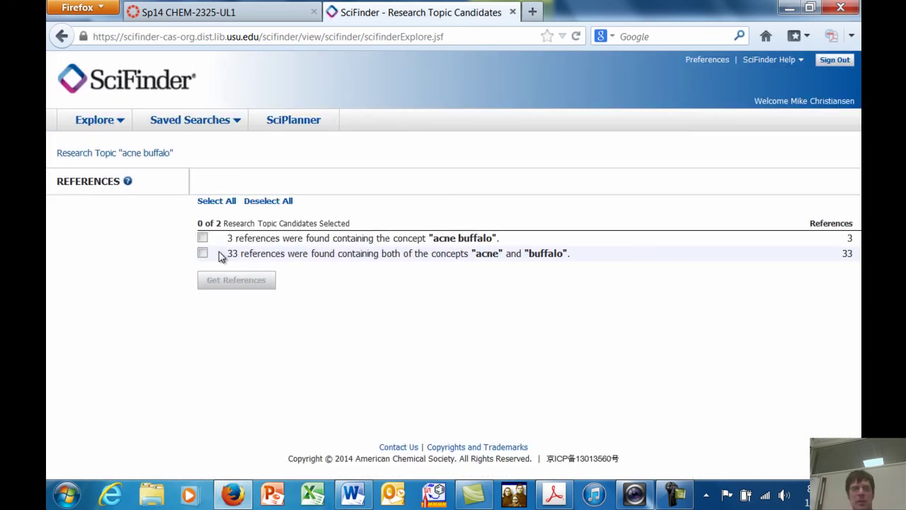
Get the references containing the concept "acne buffalo" and look over their titles and abstracts
left_click(203, 238)
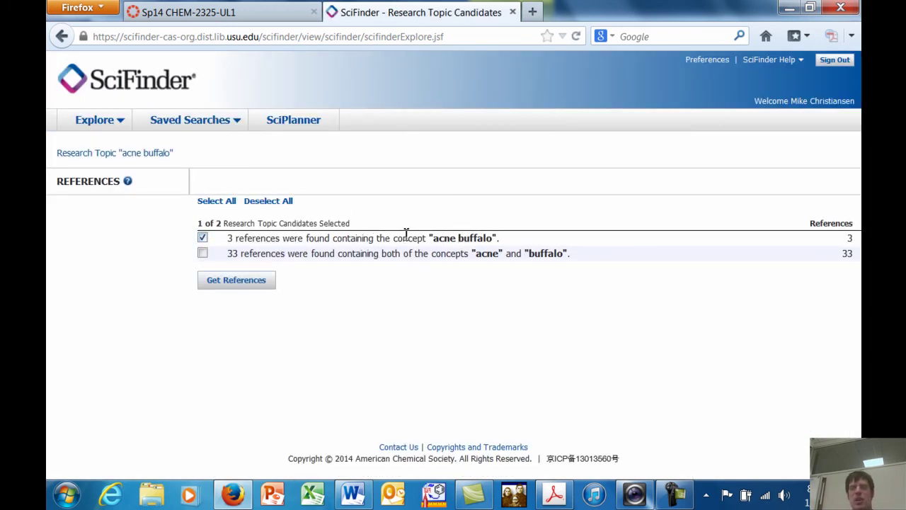
left_click(258, 285)
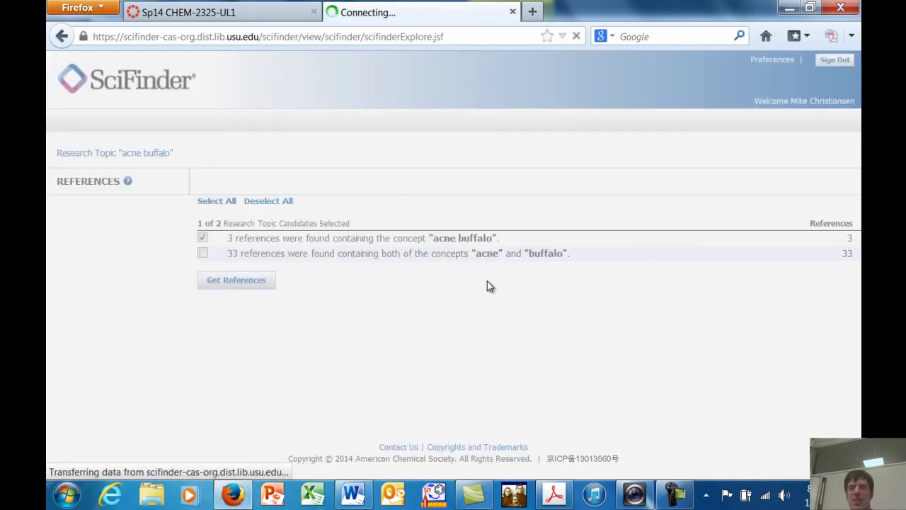
scroll(488, 283, "down", 1)
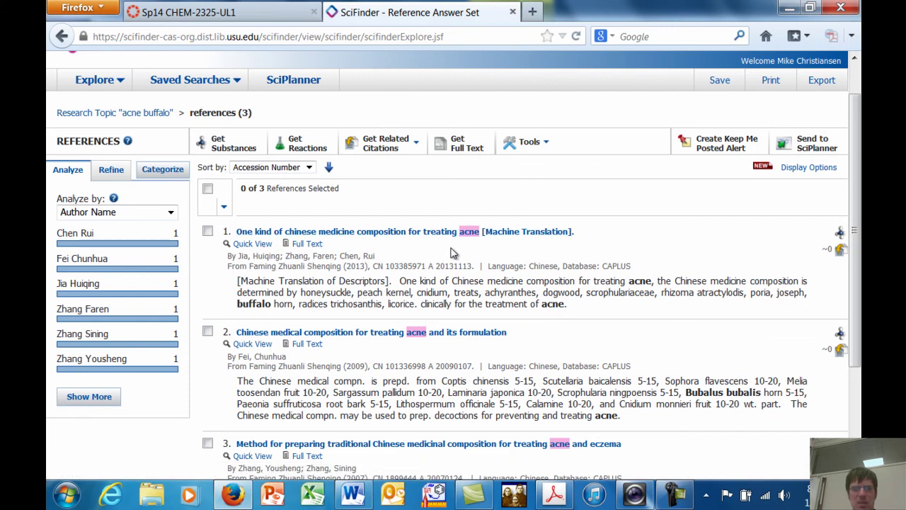
scroll(449, 252, "down", 1)
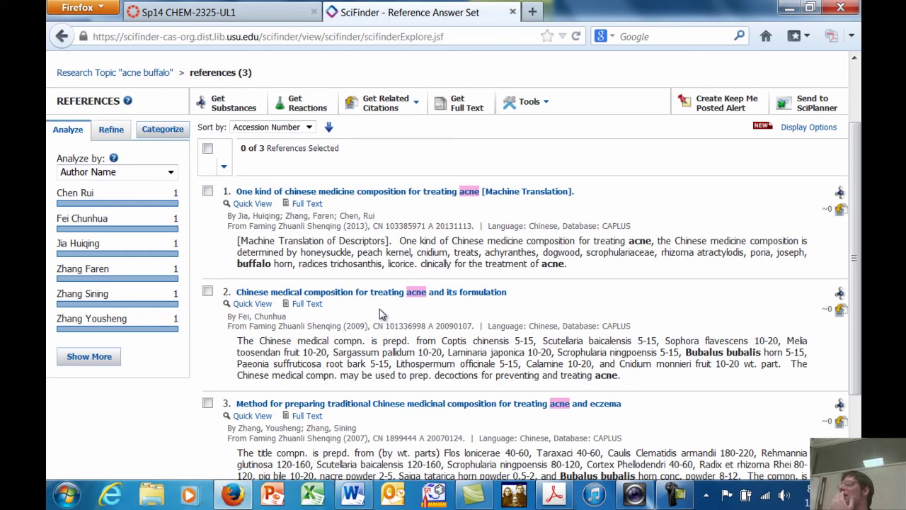
scroll(379, 314, "up", 2)
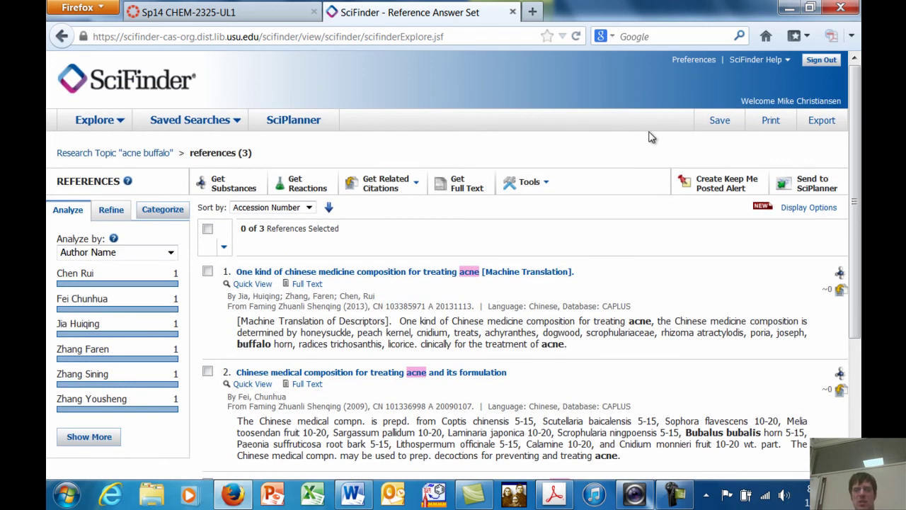